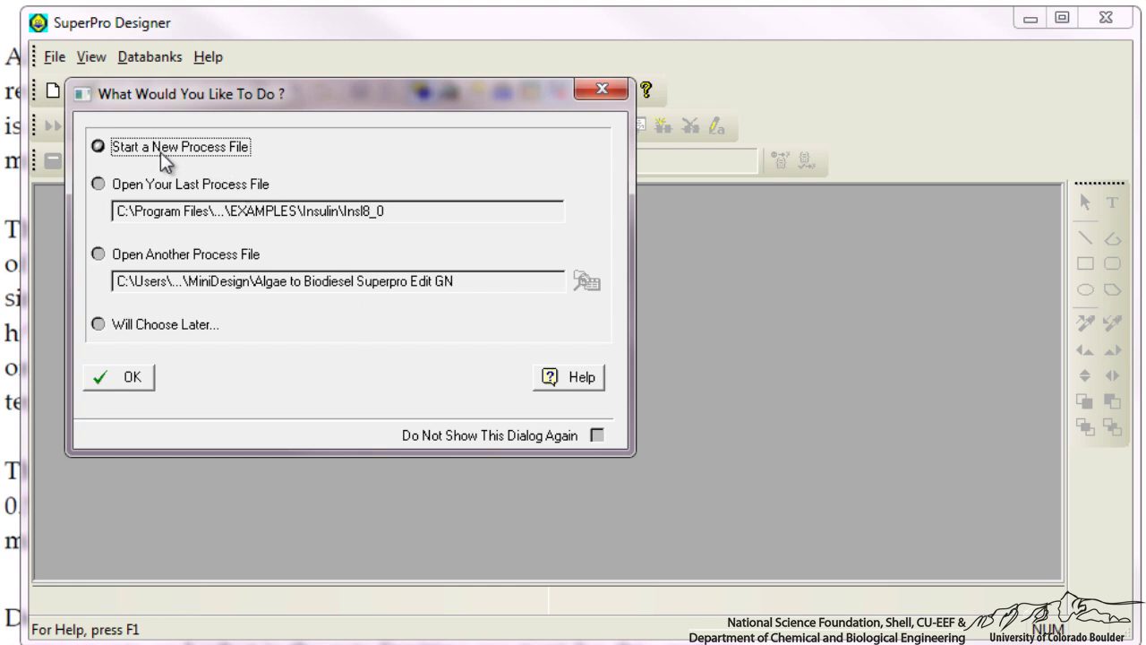
- Create a new batch-mode process file with 7920 h annual operating time and maximize its window
{"action": "left_click", "coordinate": [100, 150]}
{"action": "left_click", "coordinate": [122, 382]}
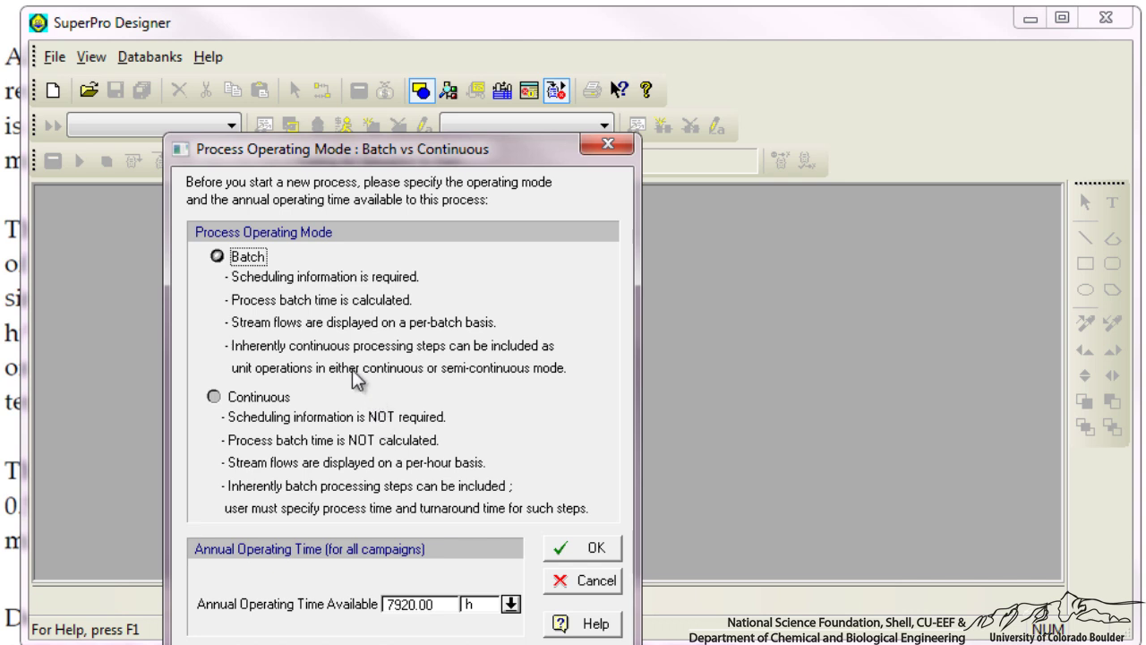
{"action": "left_click", "coordinate": [217, 256]}
{"action": "left_click", "coordinate": [592, 561]}
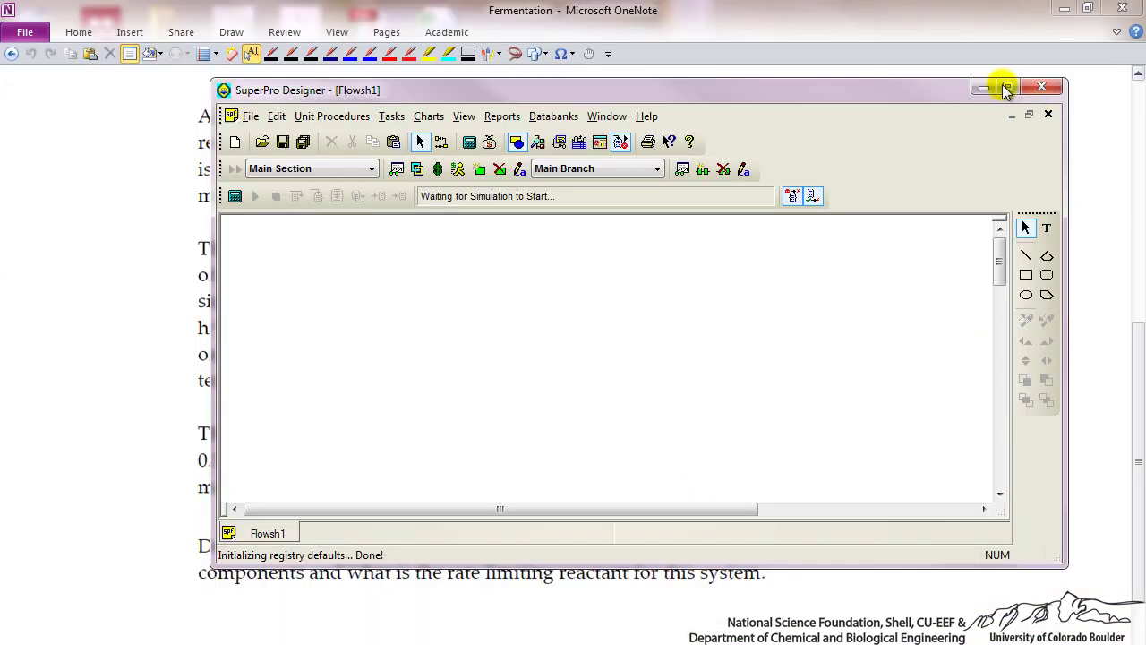
{"action": "left_click", "coordinate": [1006, 88]}
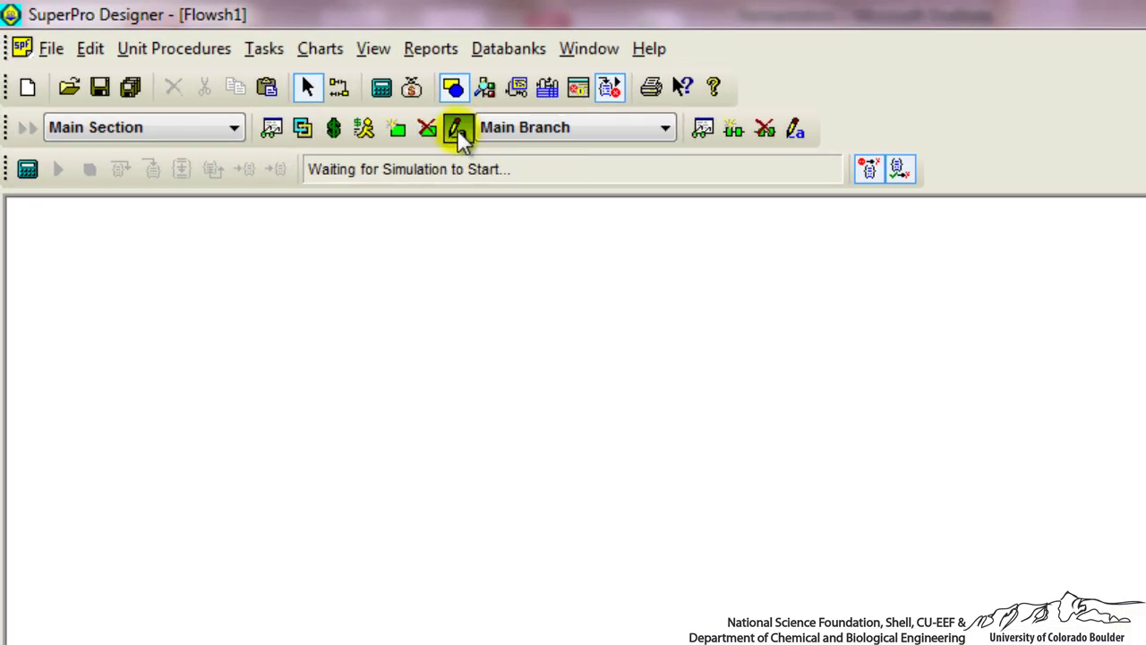
- Rename the main process section to Fermentation
{"action": "left_click", "coordinate": [457, 134]}
{"action": "type", "text": "Fermentation"}
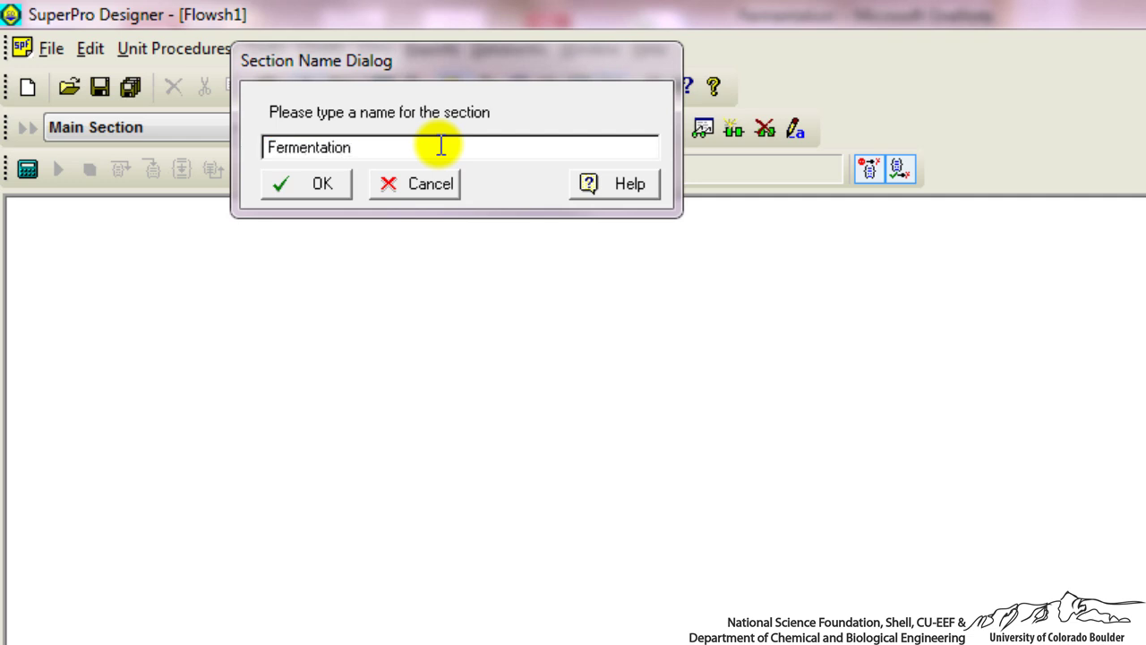
{"action": "key", "text": "Return"}
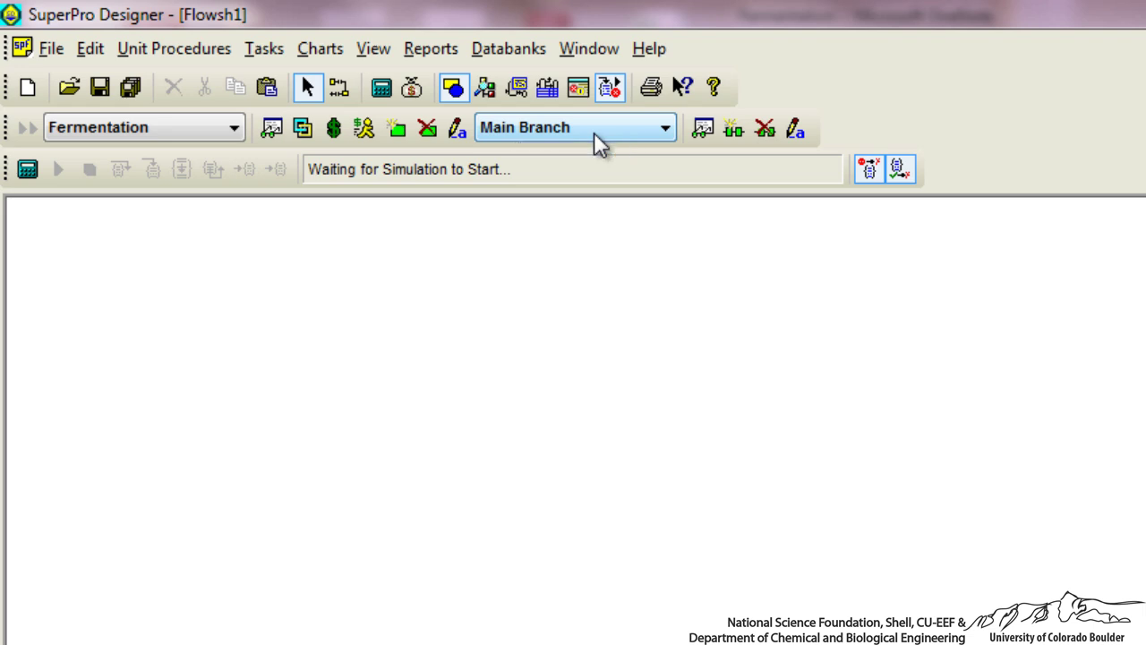
- Rename the main branch to Fermentation Reactor
{"action": "left_click", "coordinate": [794, 128]}
{"action": "type", "text": "Fe"}
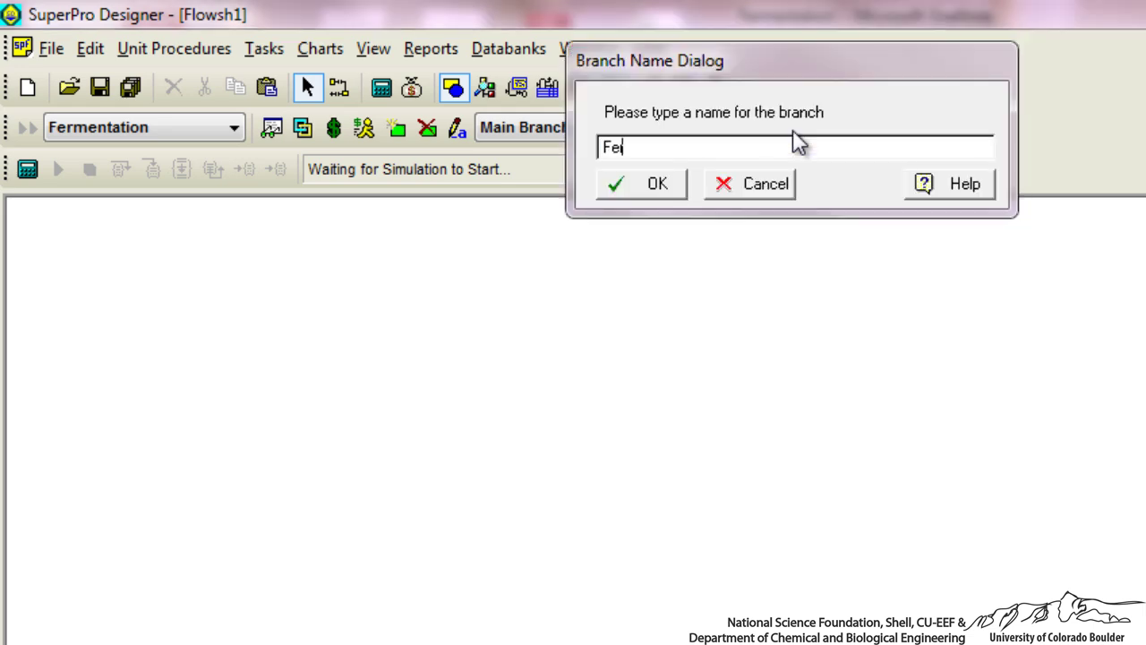
{"action": "type", "text": "rmentation Reactor"}
{"action": "key", "text": "Return"}
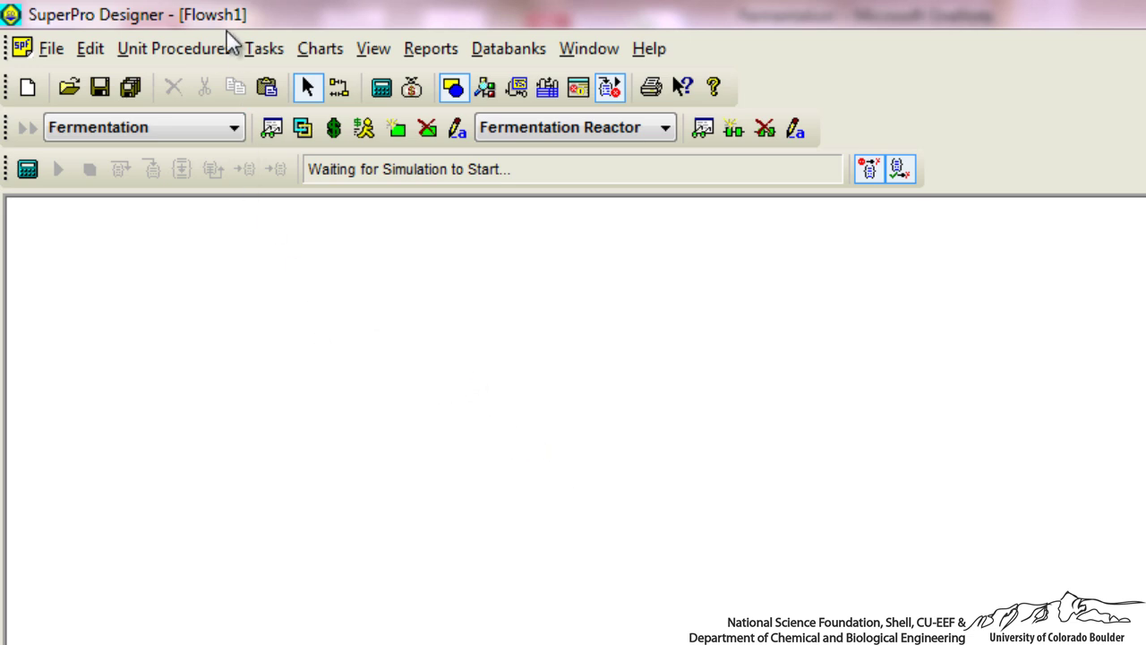
- Open pure component registration and register Biomass from the databank
{"action": "left_click", "coordinate": [257, 52]}
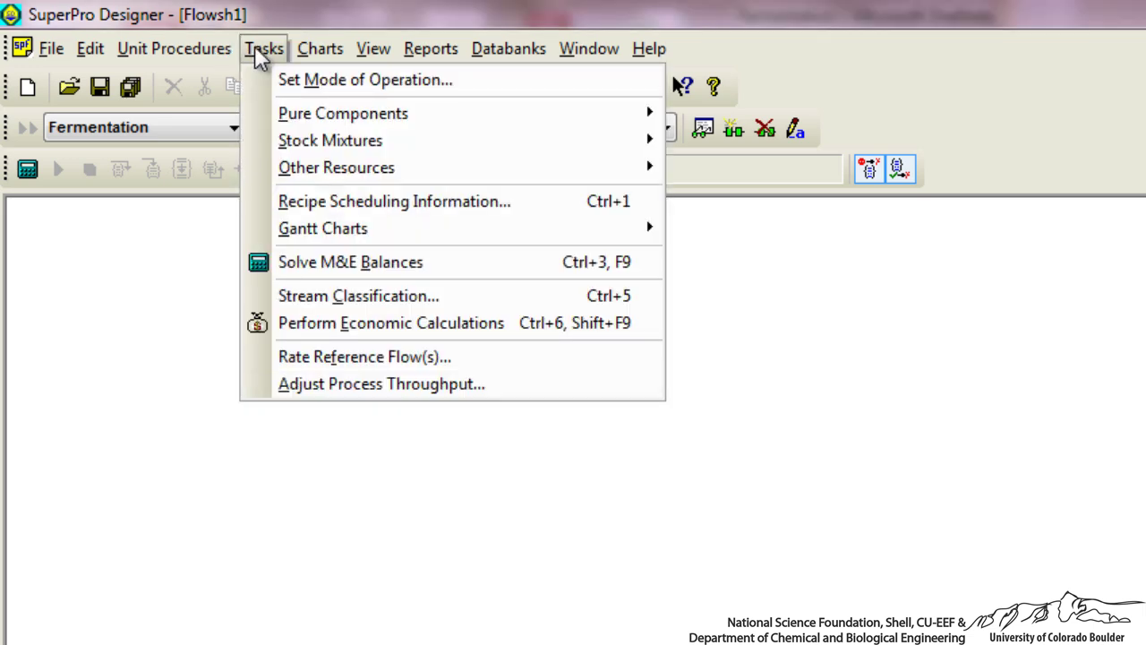
{"action": "mouse_move", "coordinate": [342, 114]}
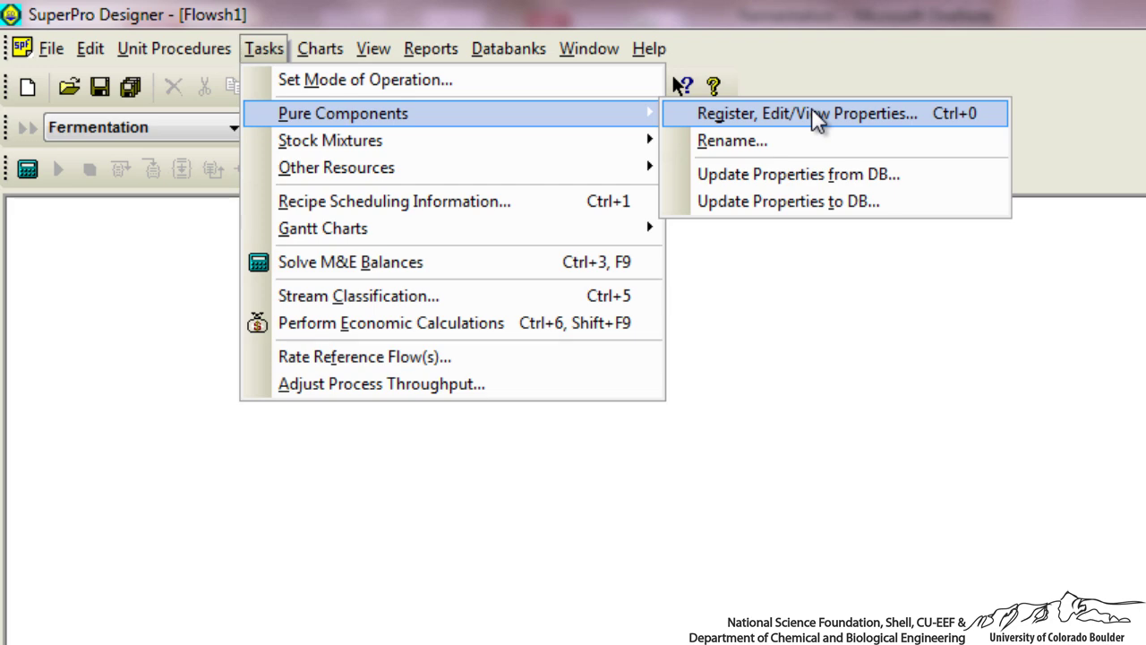
{"action": "left_click", "coordinate": [817, 116]}
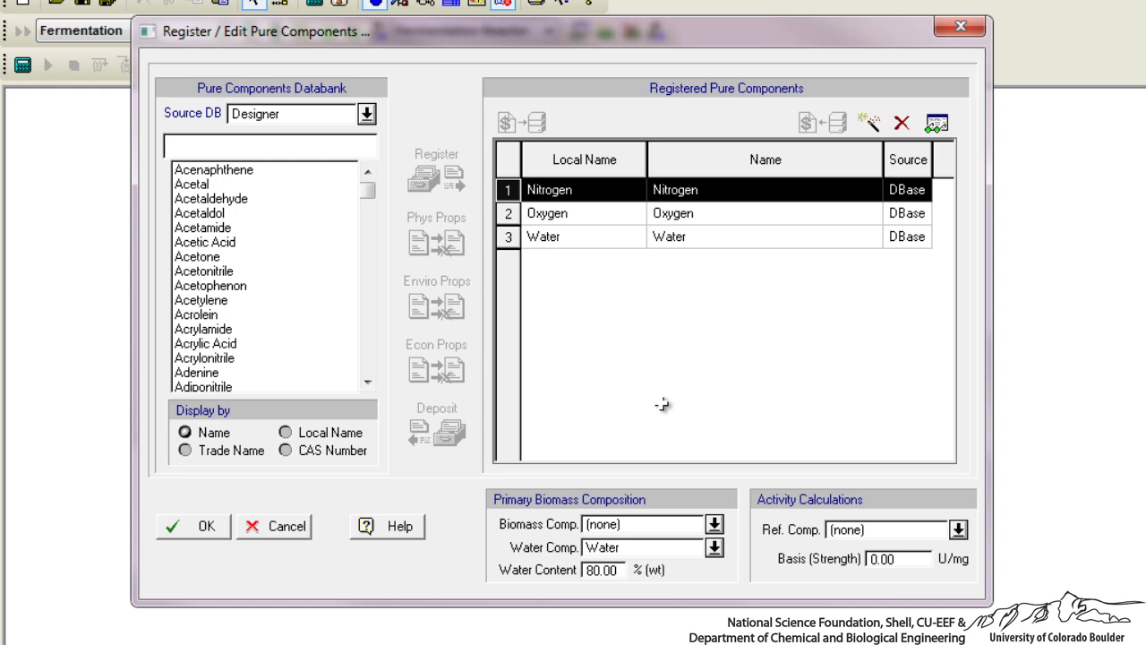
{"action": "left_click", "coordinate": [367, 382]}
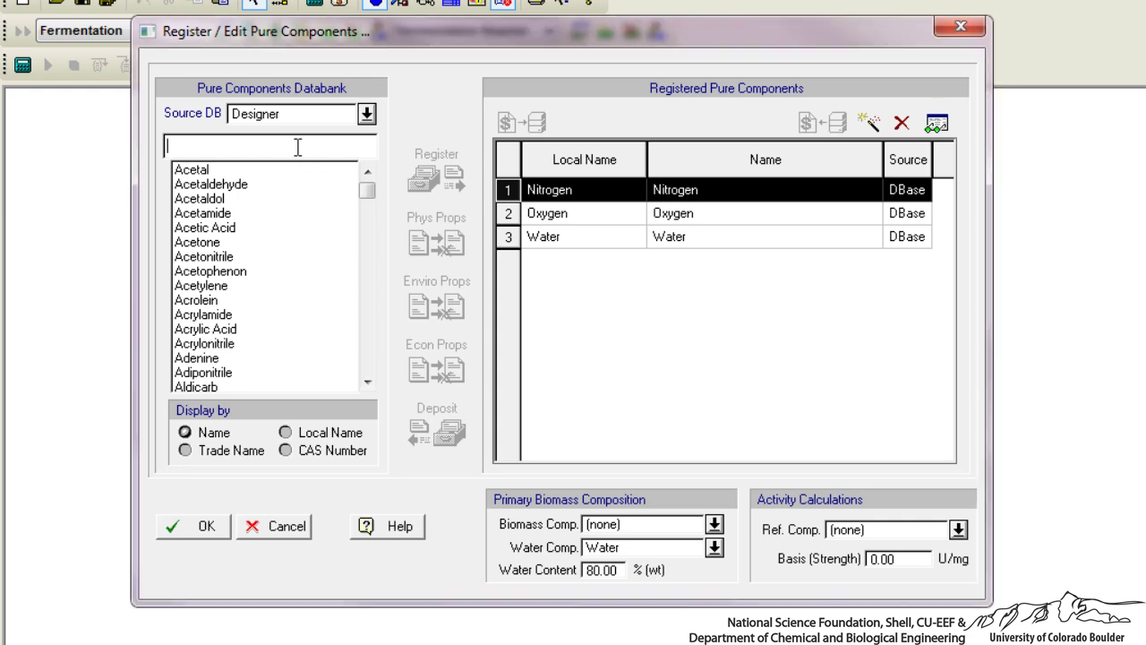
{"action": "left_click_drag", "start_coordinate": [371, 193], "coordinate": [374, 224]}
{"action": "left_click", "coordinate": [374, 224]}
{"action": "scroll", "coordinate": [372, 227], "scroll_direction": "up", "scroll_amount": 2}
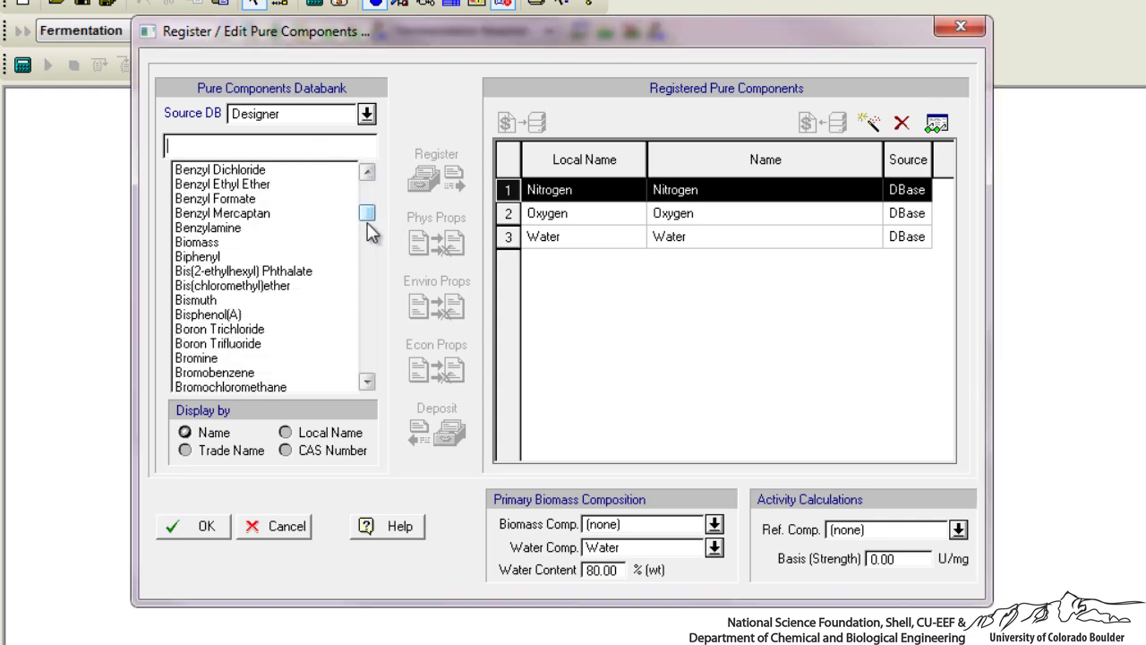
{"action": "left_click", "coordinate": [217, 243]}
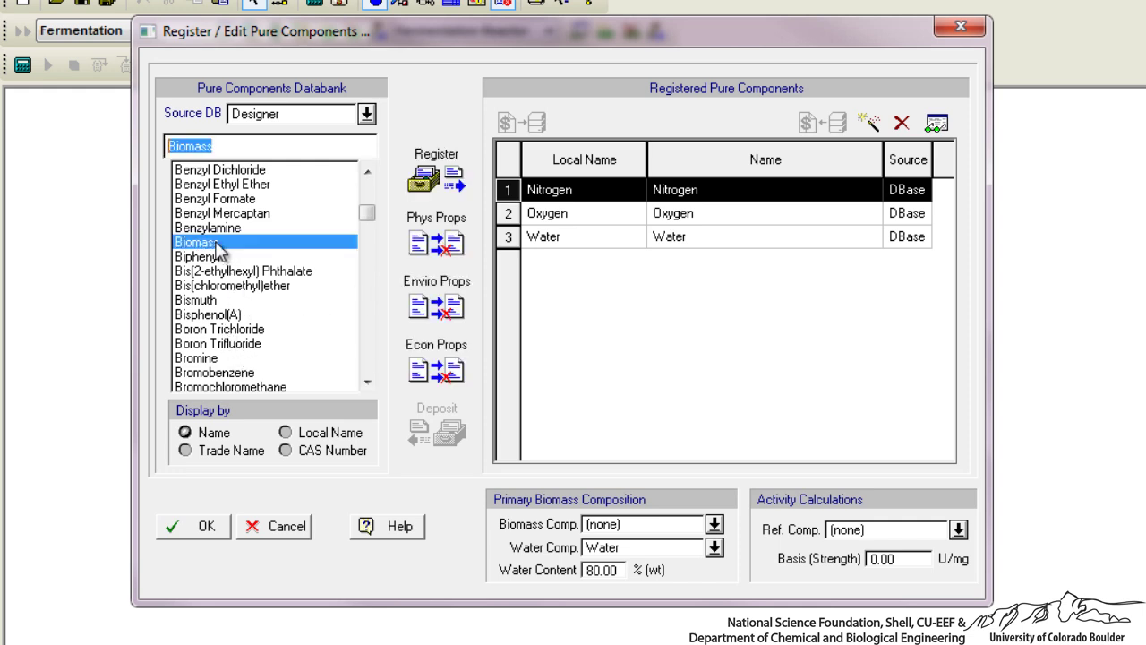
{"action": "left_click", "coordinate": [445, 180]}
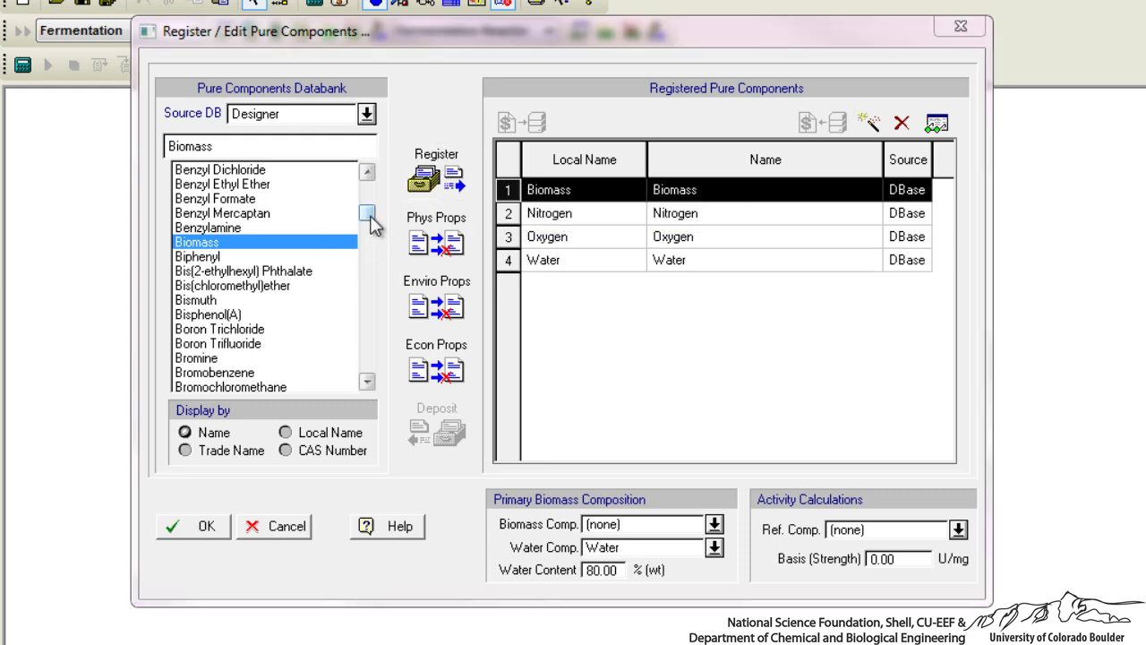
- Register Carbon Dioxide and Sodium Chloride, then delete the accidentally registered Sodium Chlorate
{"action": "left_click", "coordinate": [436, 179]}
{"action": "type", "text": "Sodium Chloride"}
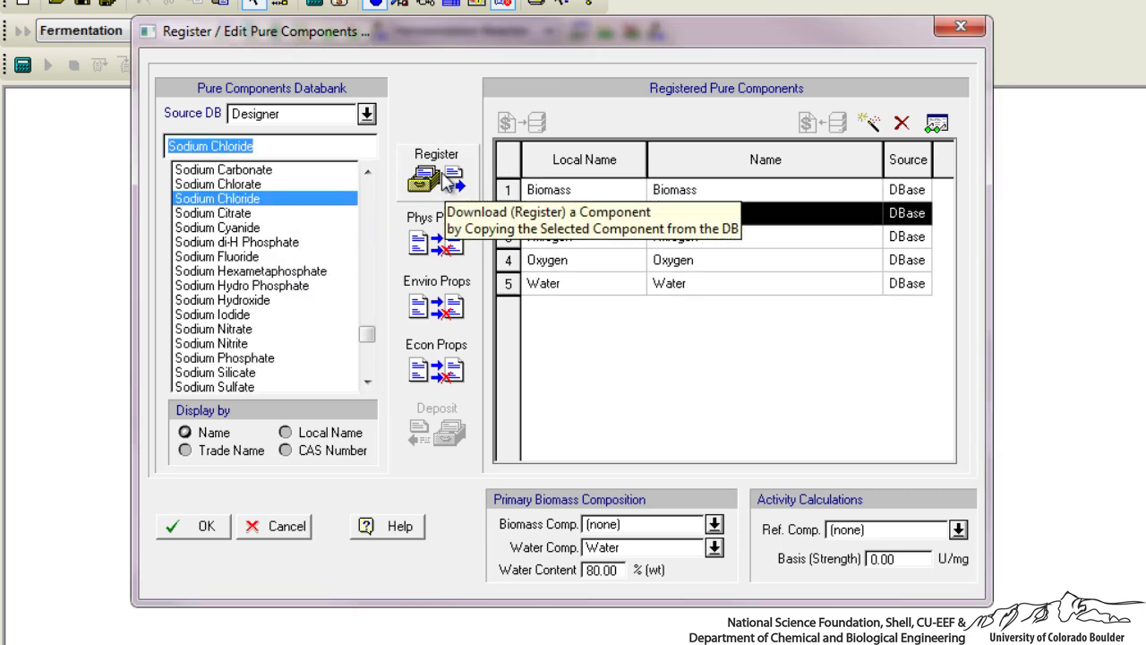
{"action": "left_click", "coordinate": [436, 179]}
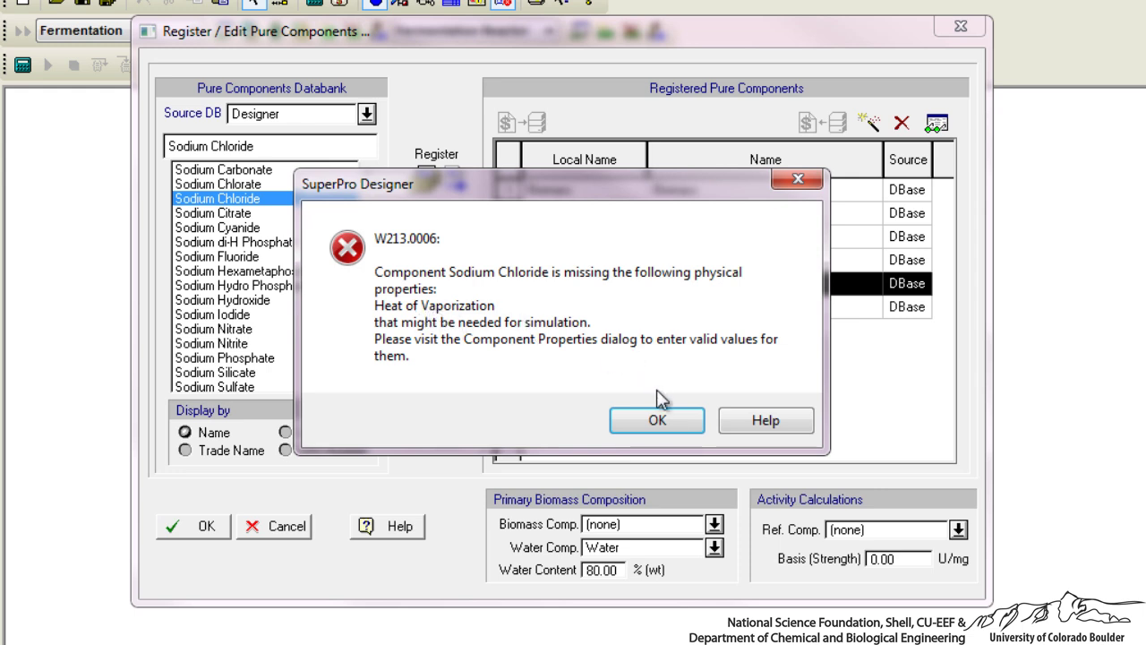
{"action": "left_click", "coordinate": [667, 431]}
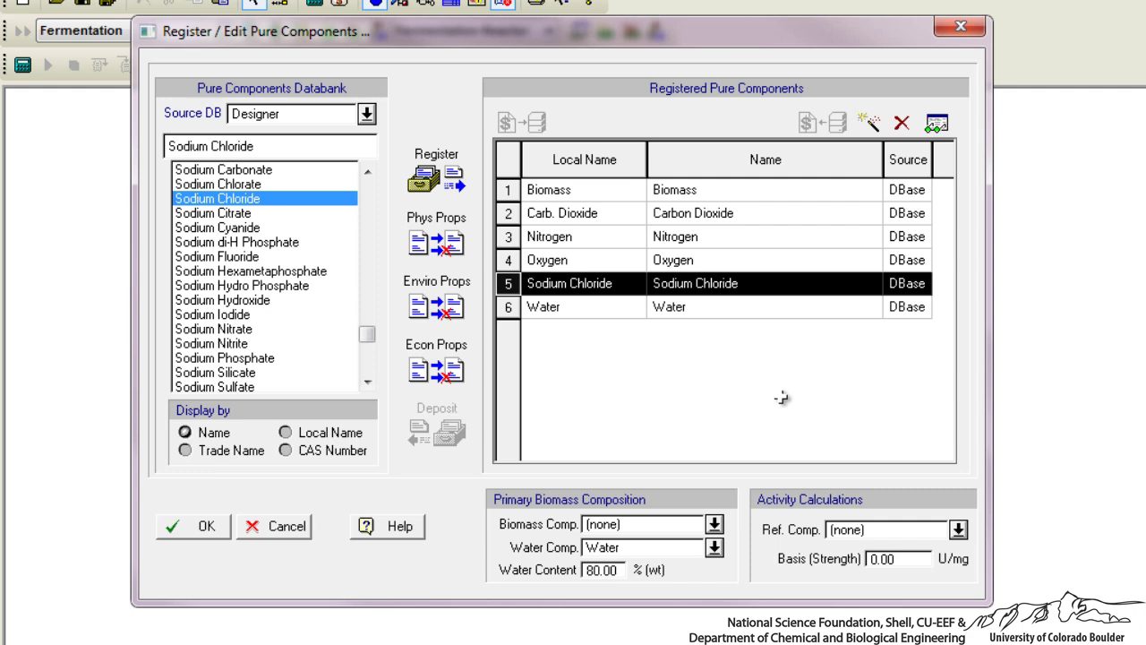
{"action": "left_click", "coordinate": [218, 183]}
{"action": "left_click", "coordinate": [432, 172]}
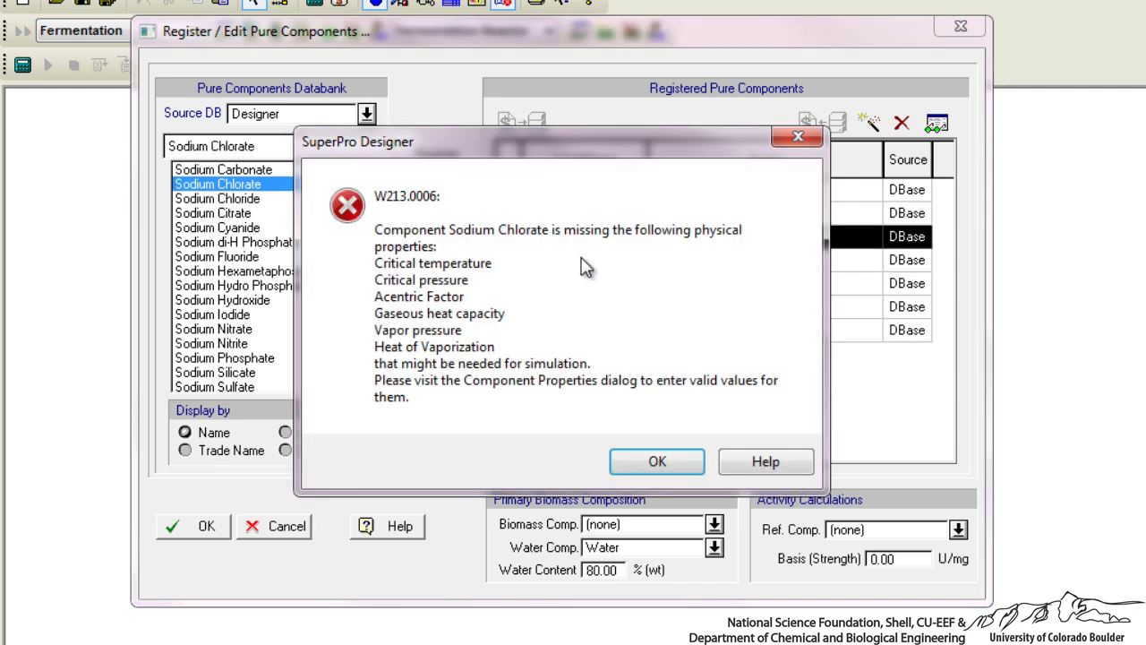
{"action": "left_click", "coordinate": [653, 460]}
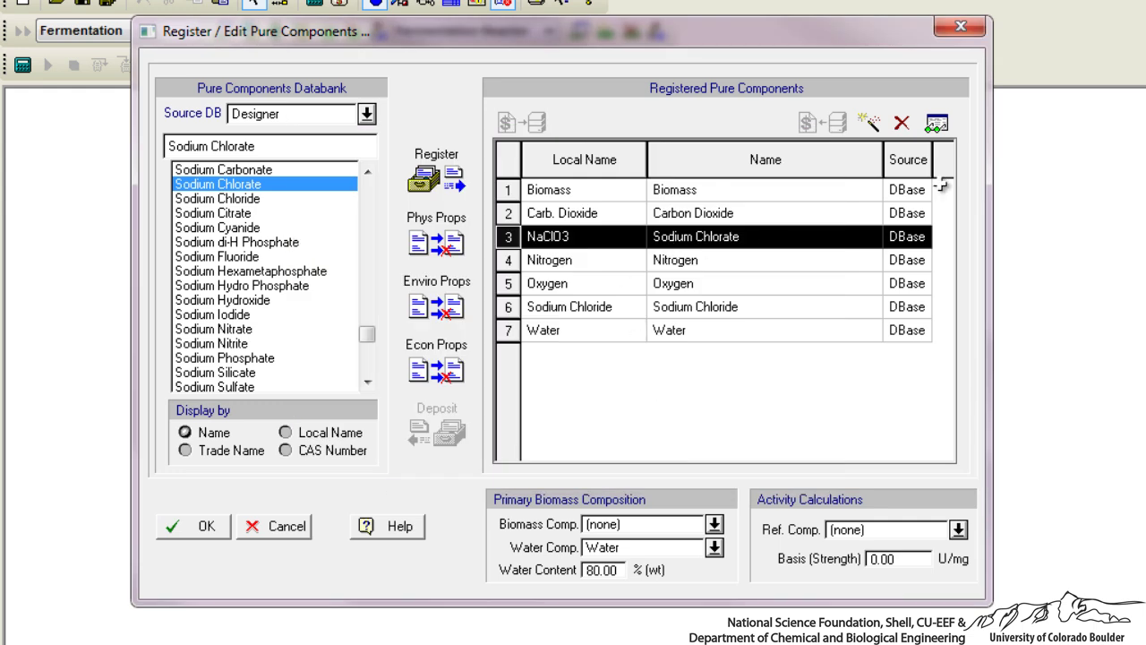
{"action": "left_click", "coordinate": [900, 122]}
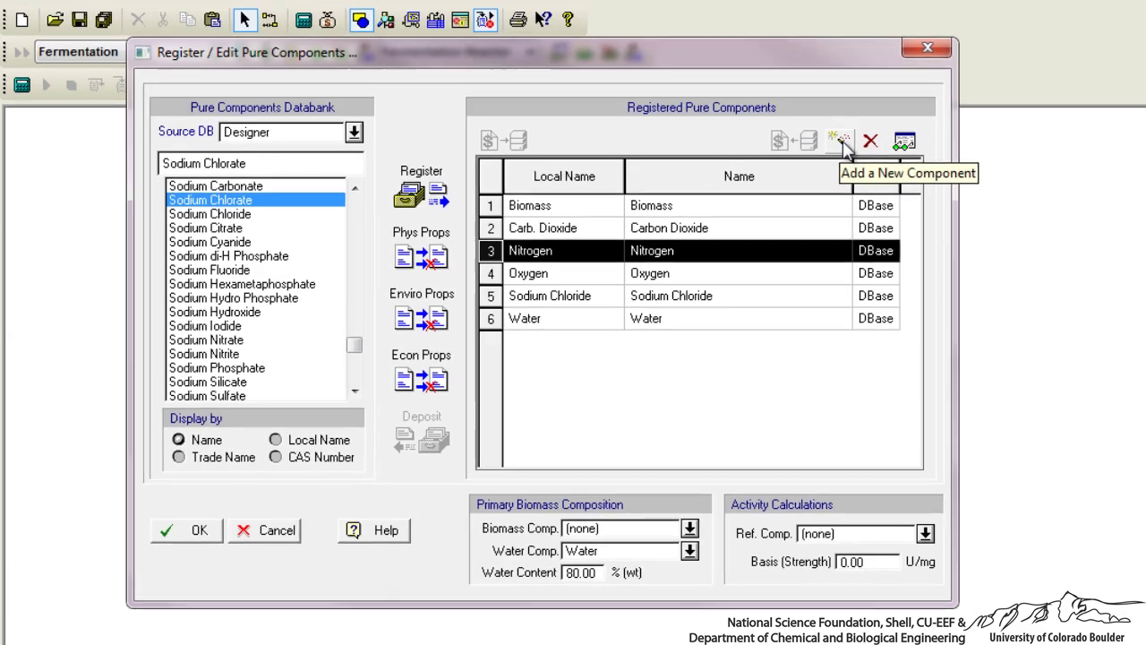
- Define new components Impurity, Media and MAb, then accept the nine-component list
{"action": "left_click", "coordinate": [868, 122]}
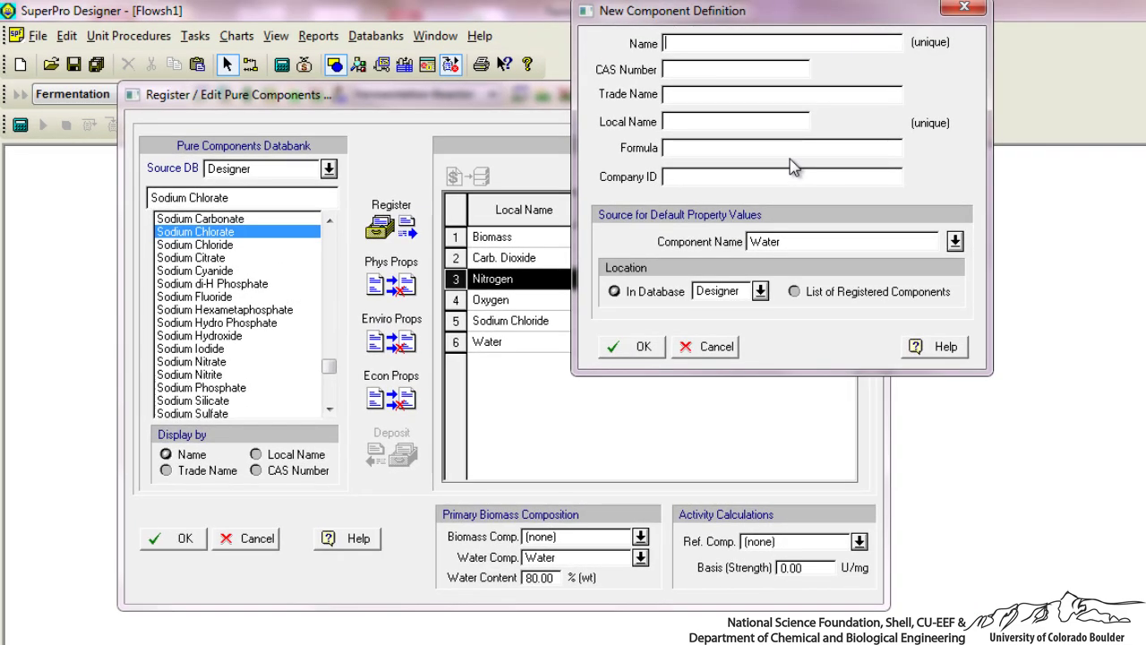
{"action": "type", "text": "mpurit"}
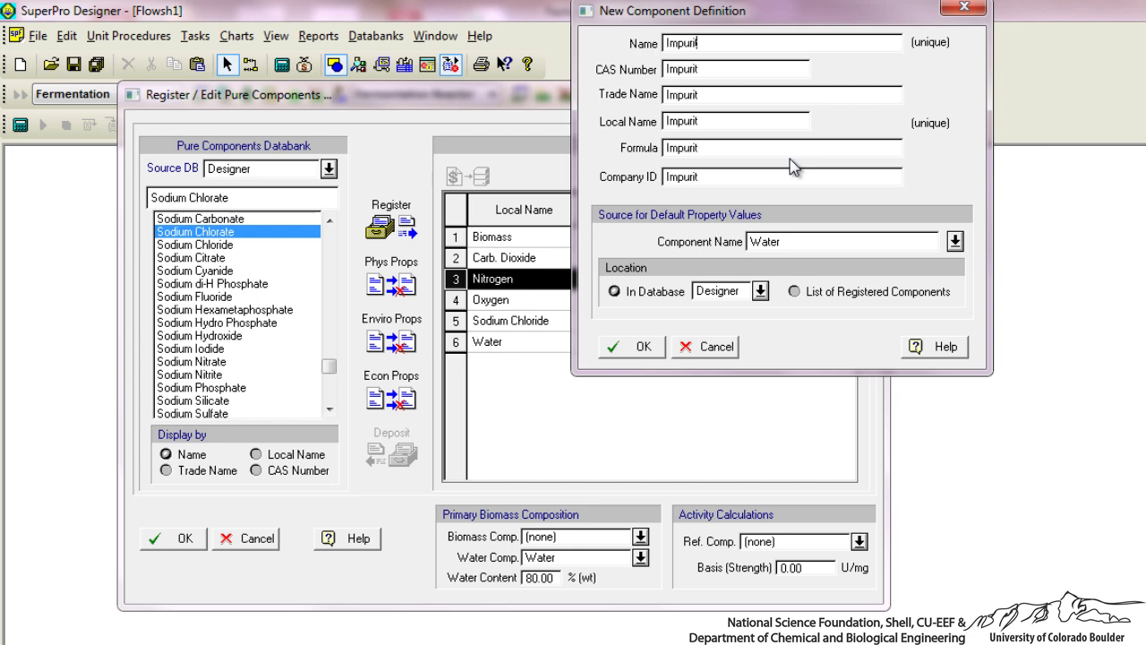
{"action": "type", "text": "y"}
{"action": "left_click", "coordinate": [642, 352]}
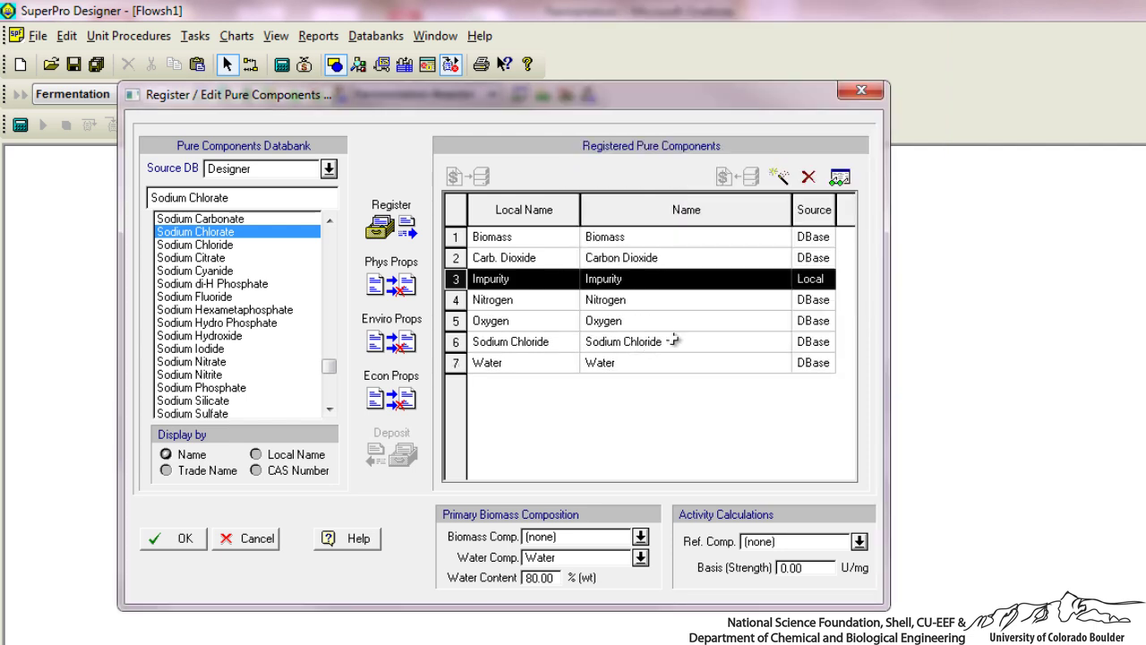
{"action": "left_click", "coordinate": [778, 179]}
{"action": "type", "text": "Media"}
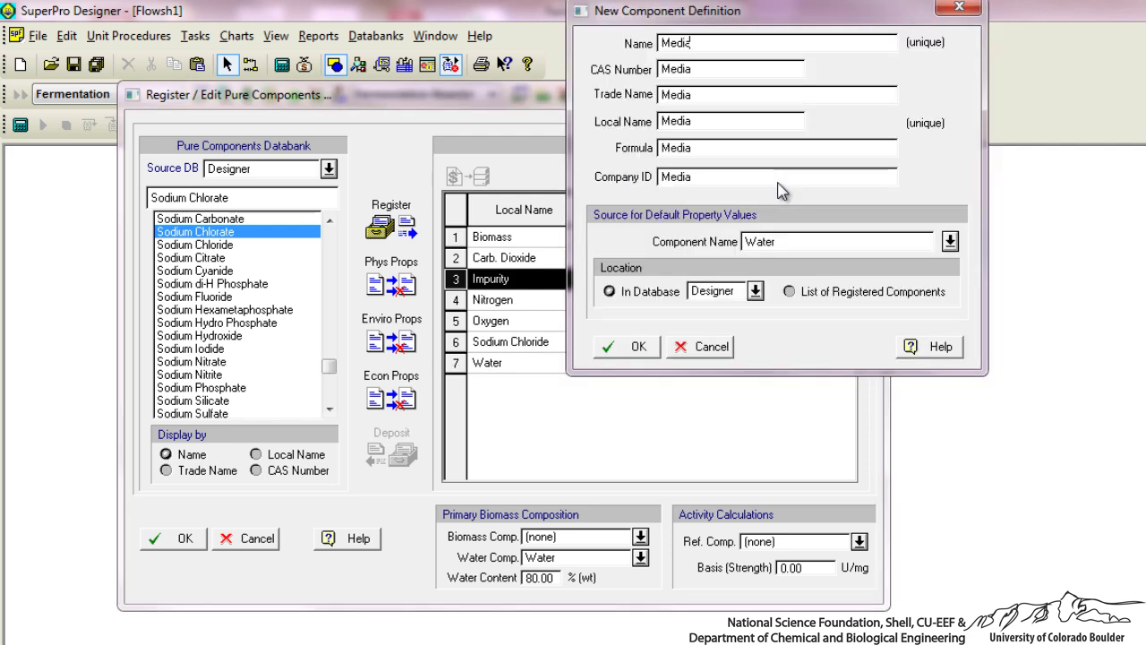
{"action": "type", "text": "M"}
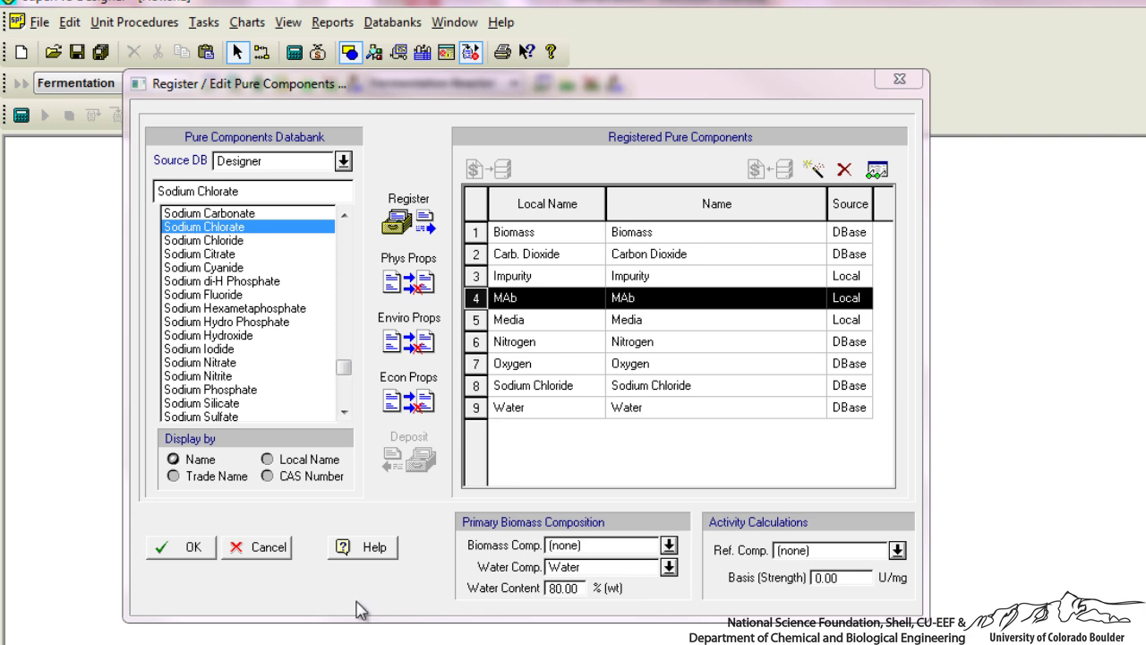
{"action": "left_click", "coordinate": [195, 547]}
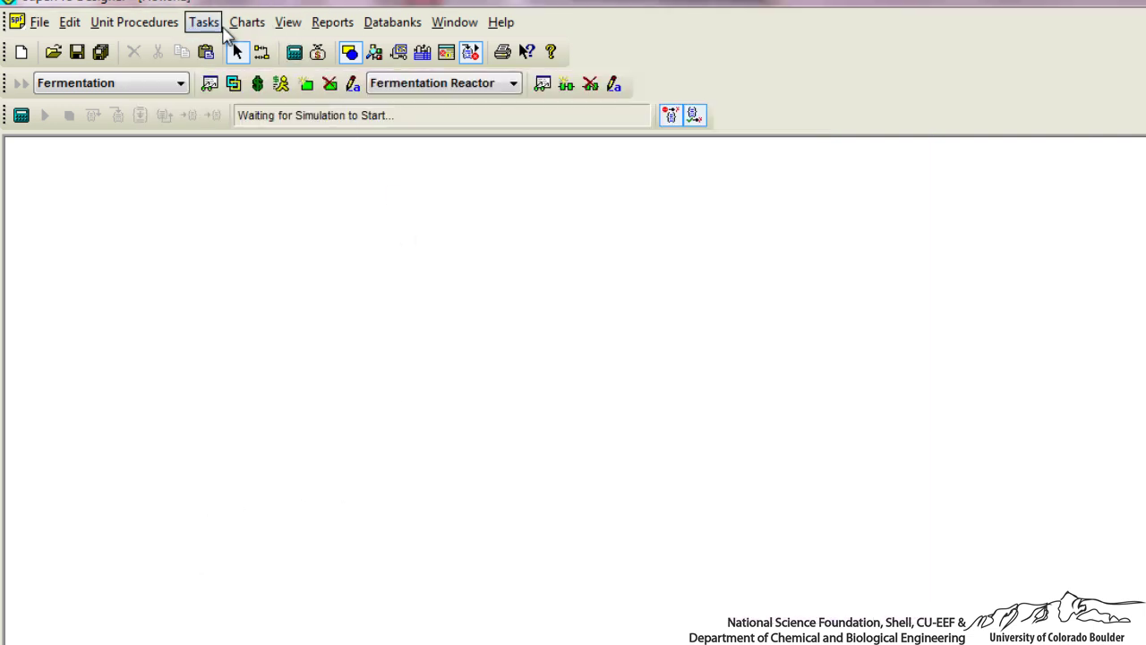
{"action": "left_click", "coordinate": [176, 24]}
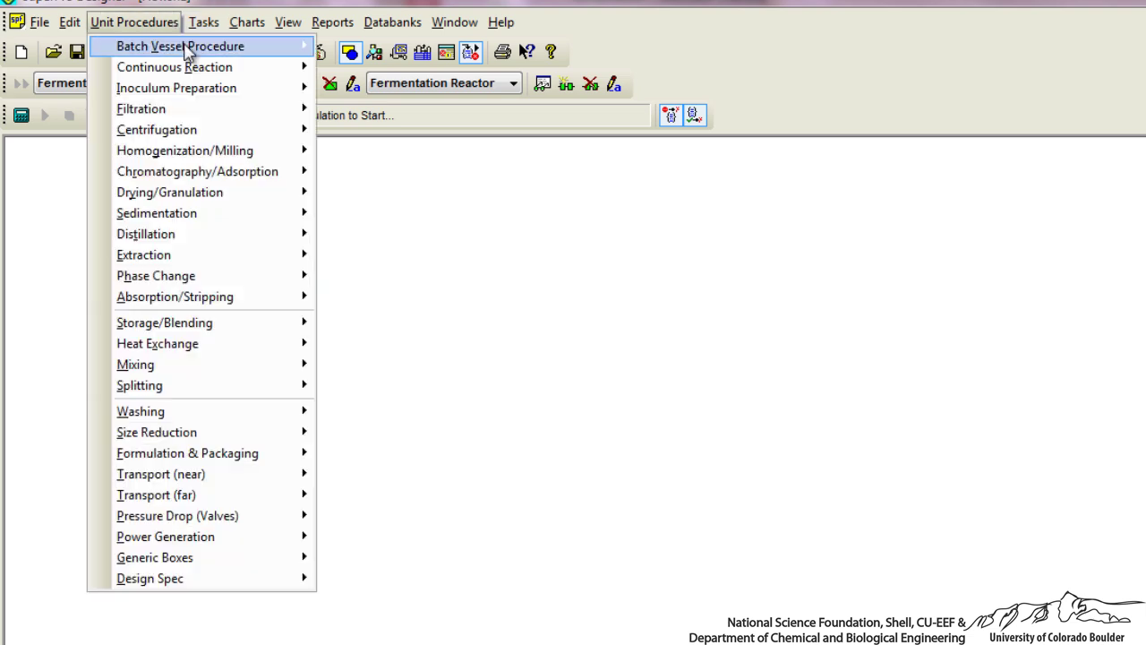
{"action": "mouse_move", "coordinate": [180, 46]}
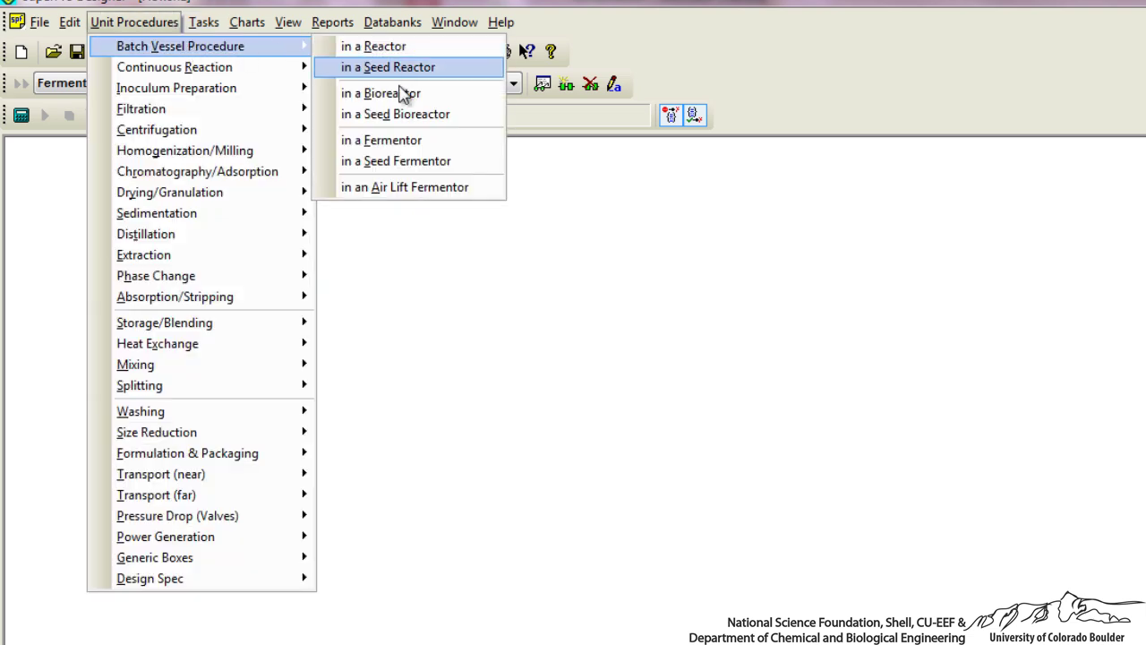
{"action": "left_click", "coordinate": [417, 142]}
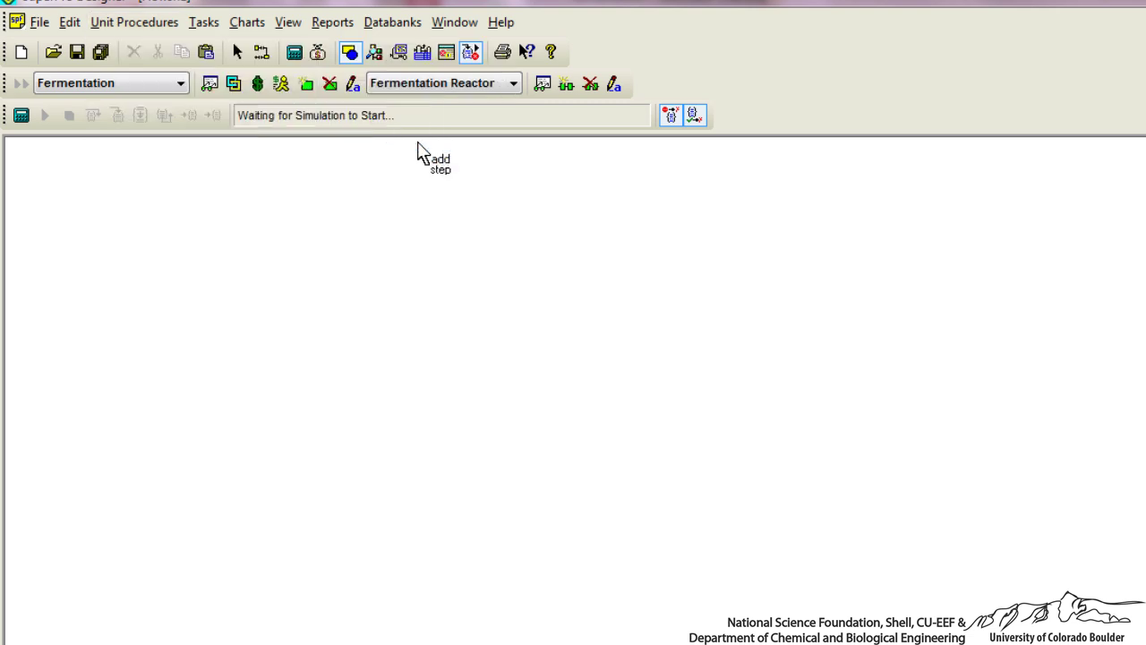
{"action": "left_click", "coordinate": [498, 380]}
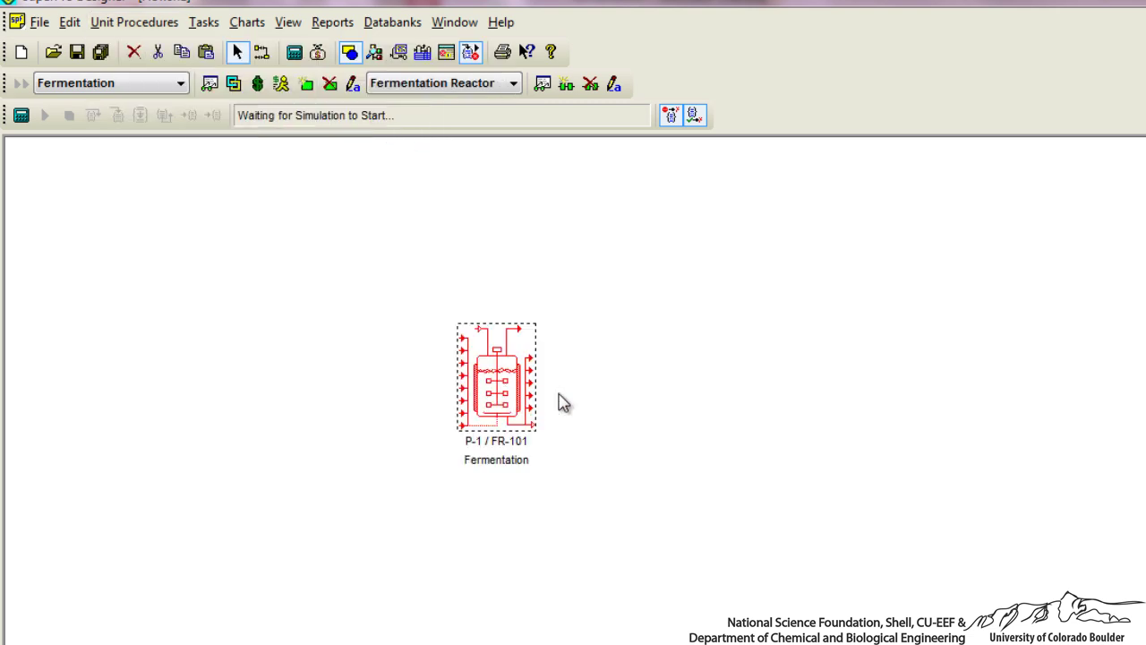
{"action": "left_click", "coordinate": [650, 512]}
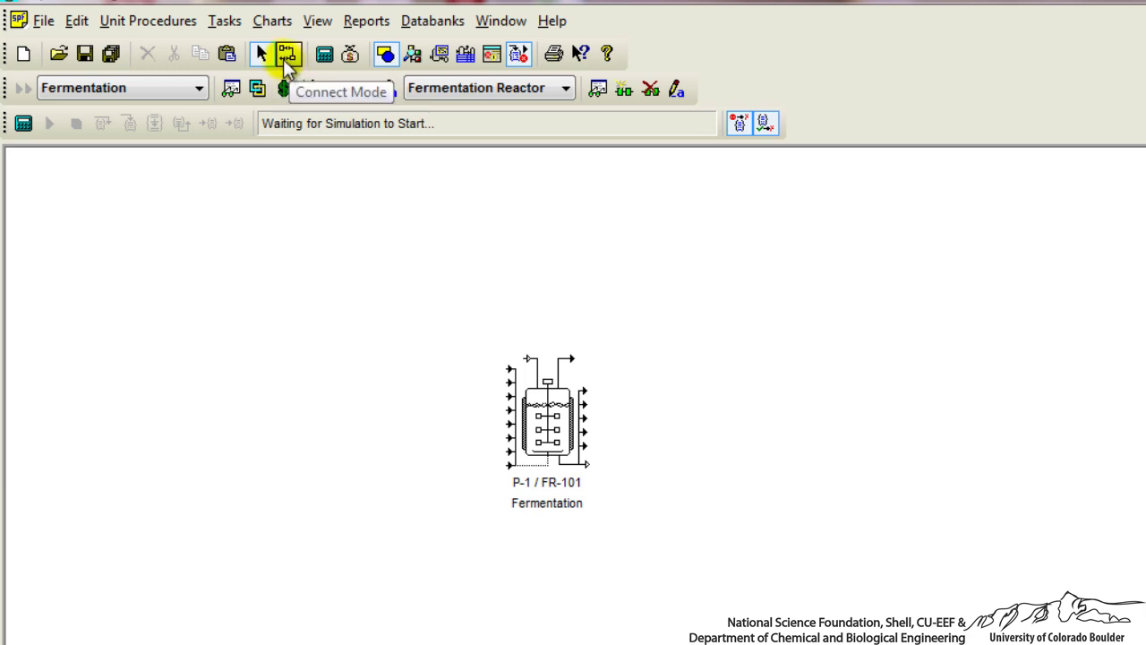
- Draw a feed stream from left of the reactor into its top inlet
{"action": "left_click", "coordinate": [286, 58]}
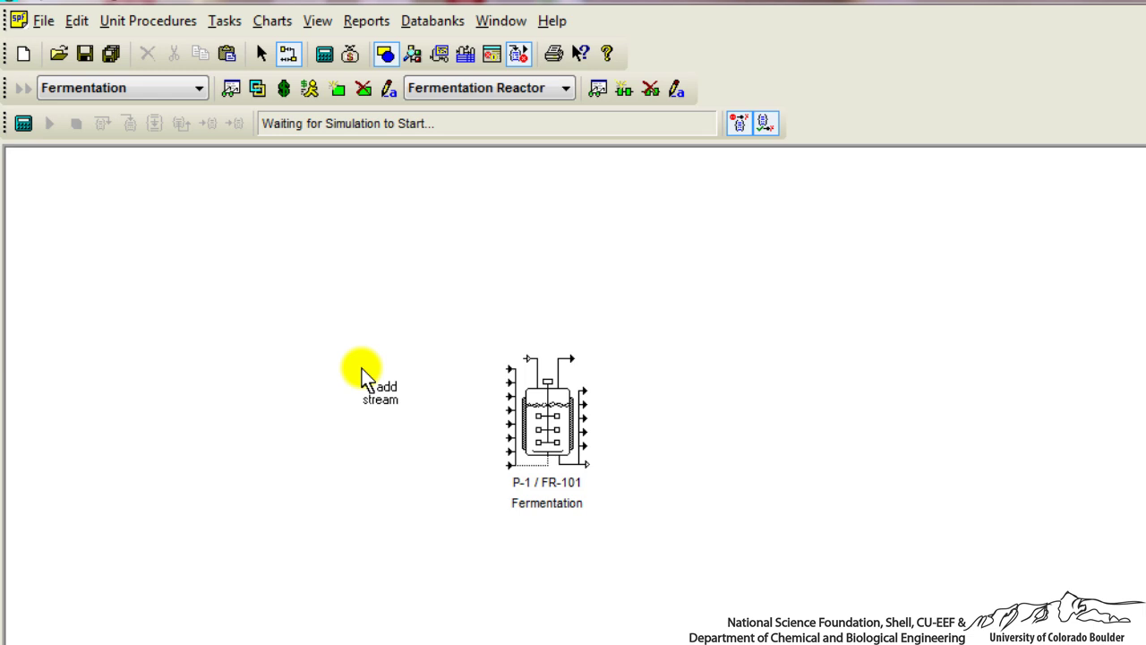
{"action": "left_click", "coordinate": [360, 368]}
{"action": "left_click", "coordinate": [509, 368]}
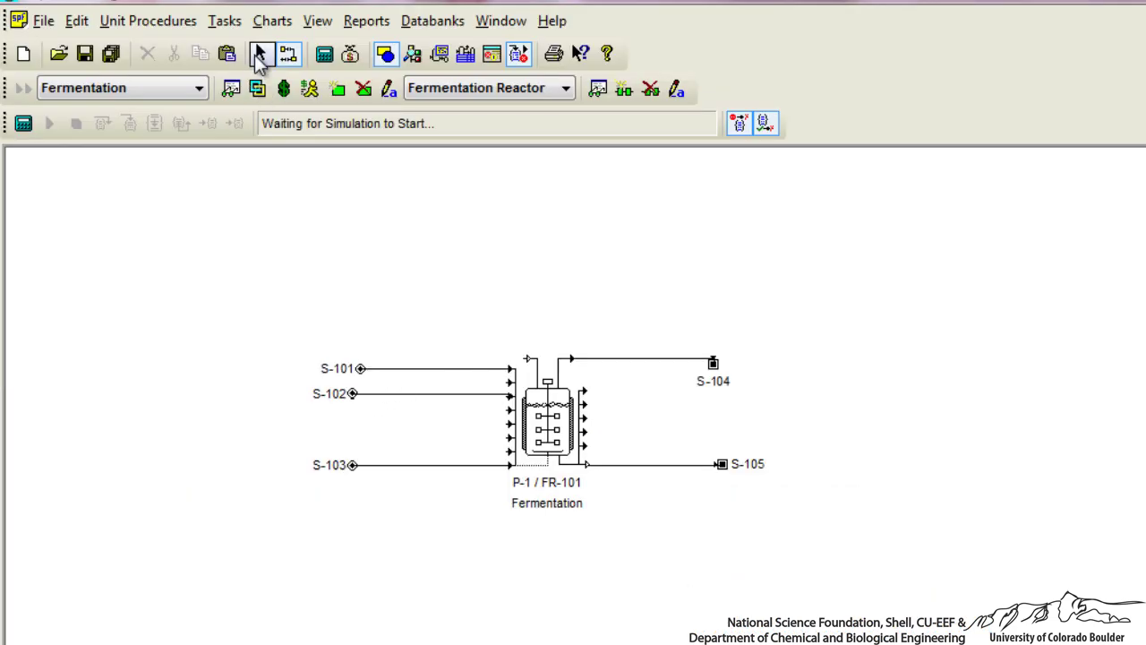
- Rename stream S-101 to Water and stream S-102 to Media
{"action": "left_click", "coordinate": [396, 369]}
{"action": "right_click", "coordinate": [396, 370]}
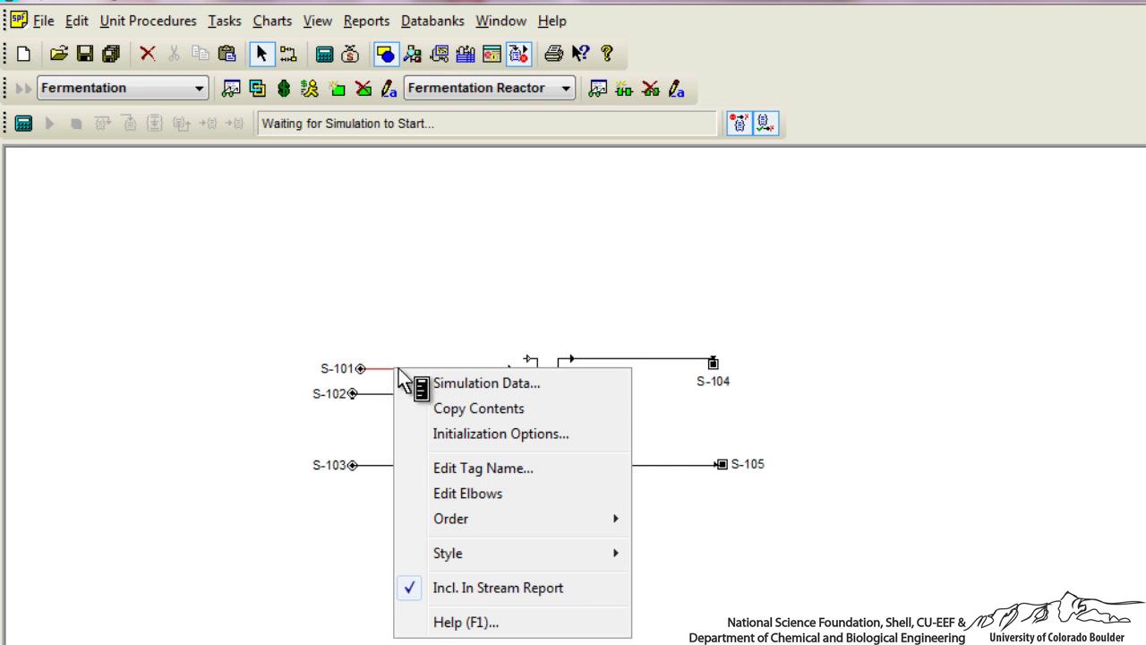
{"action": "left_click", "coordinate": [496, 470]}
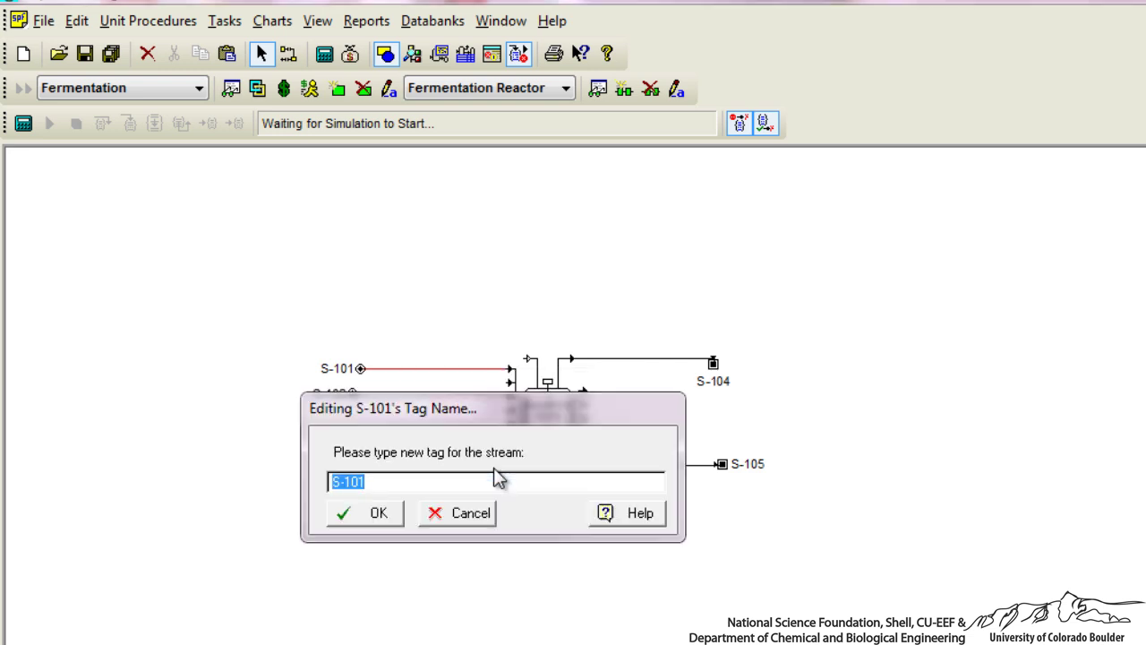
{"action": "type", "text": "Water"}
{"action": "key", "text": "Return"}
{"action": "right_click", "coordinate": [381, 394]}
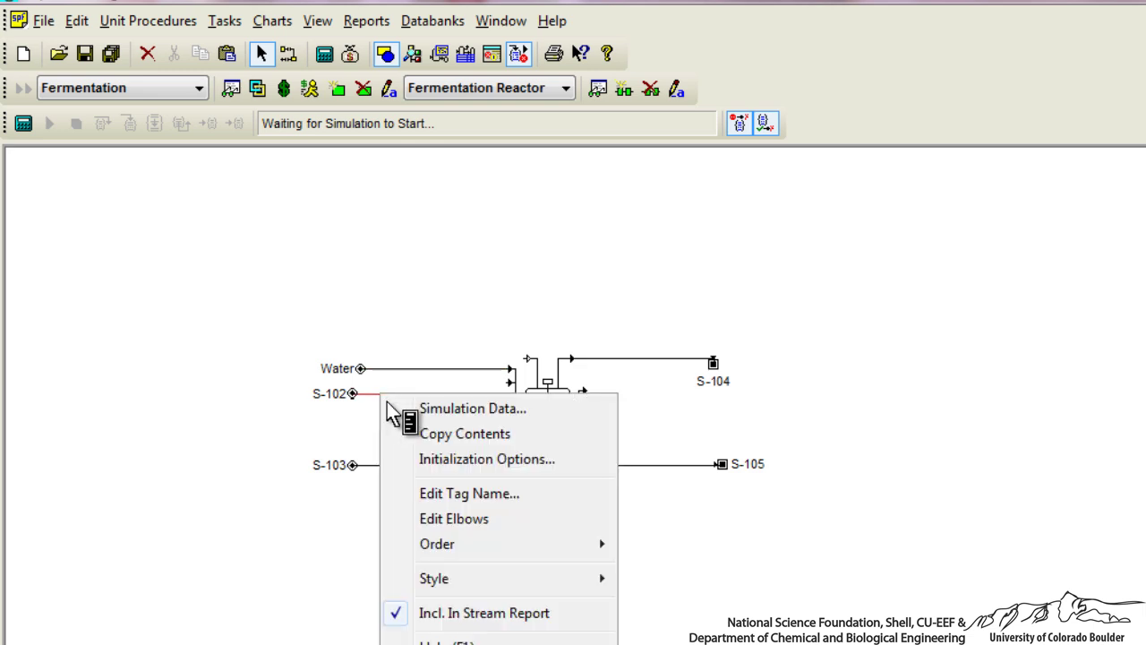
{"action": "left_click", "coordinate": [436, 495]}
{"action": "type", "text": "Media"}
{"action": "key", "text": "Return"}
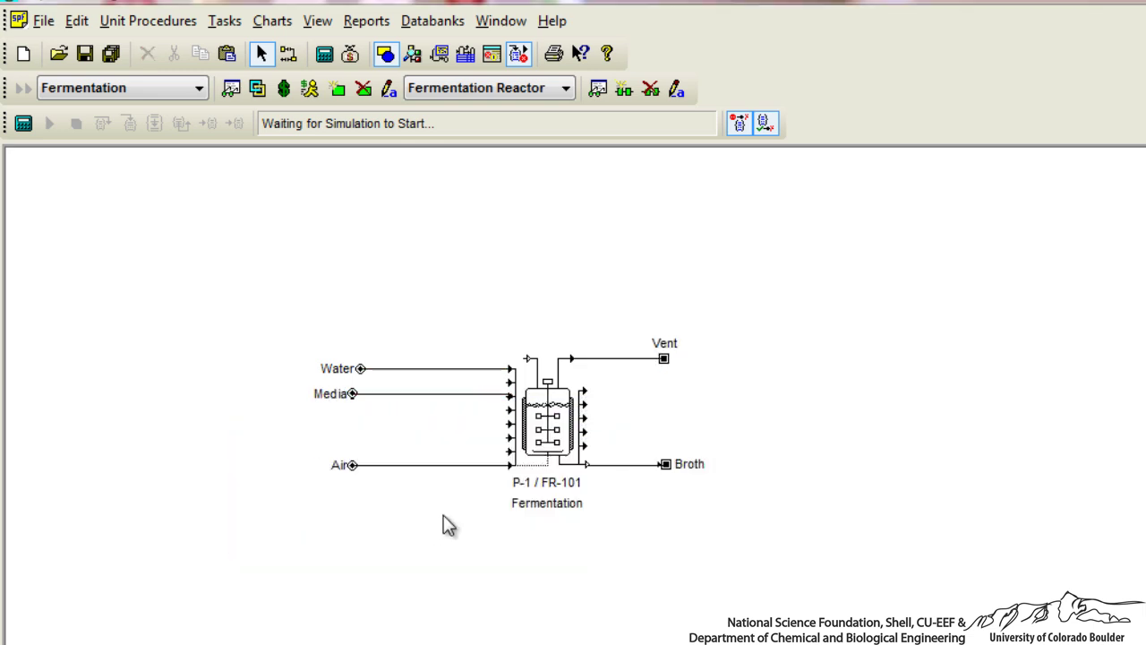
{"action": "left_click", "coordinate": [416, 368]}
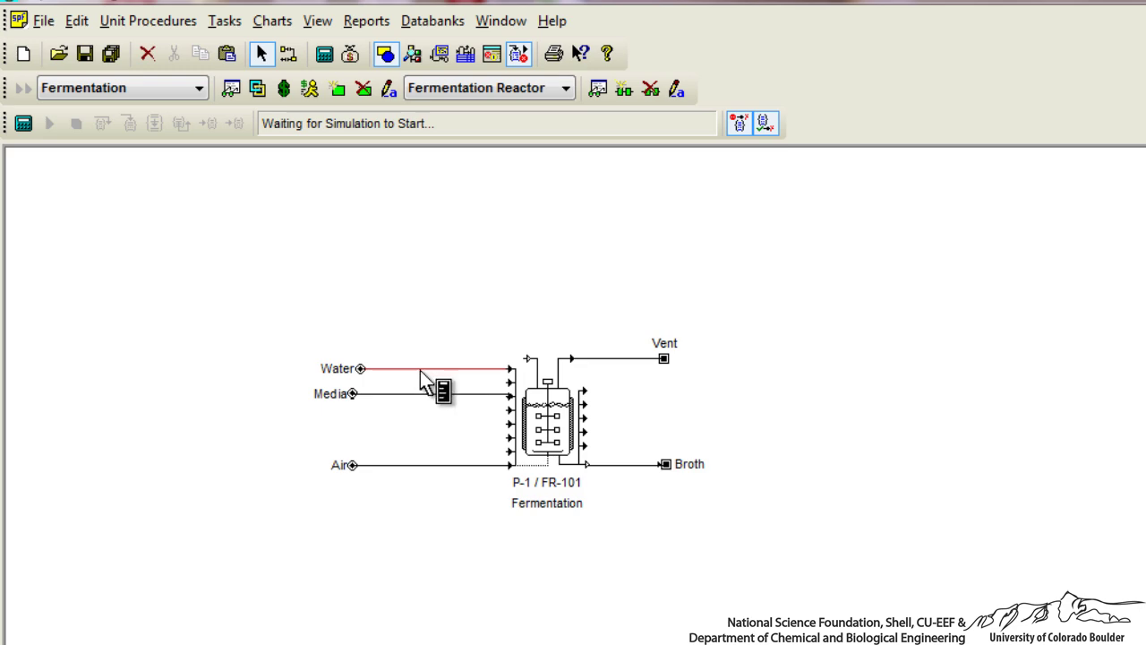
- Set the Water stream to pure water at 7800 kg/batch
{"action": "double_click", "coordinate": [420, 371]}
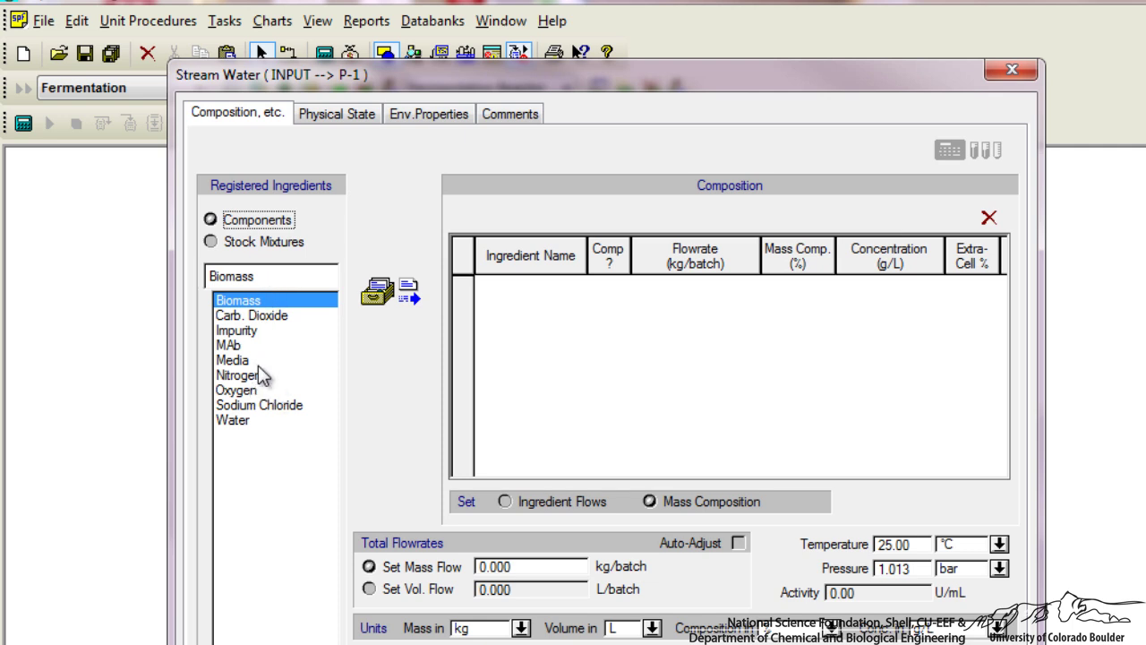
{"action": "left_click", "coordinate": [247, 425]}
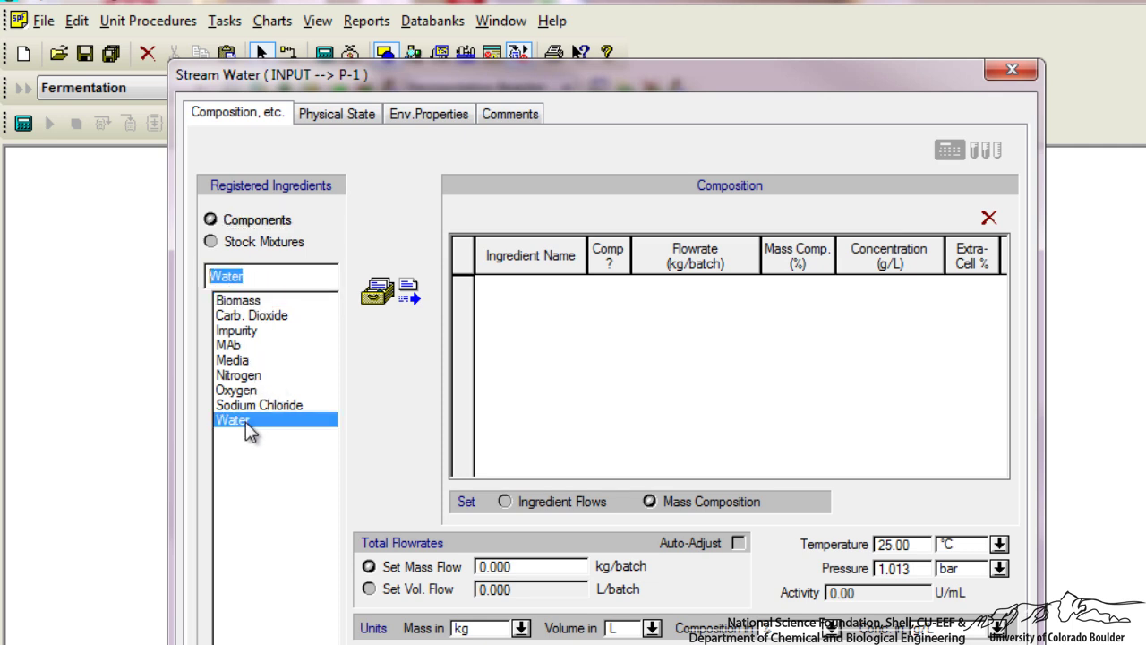
{"action": "left_click", "coordinate": [391, 307]}
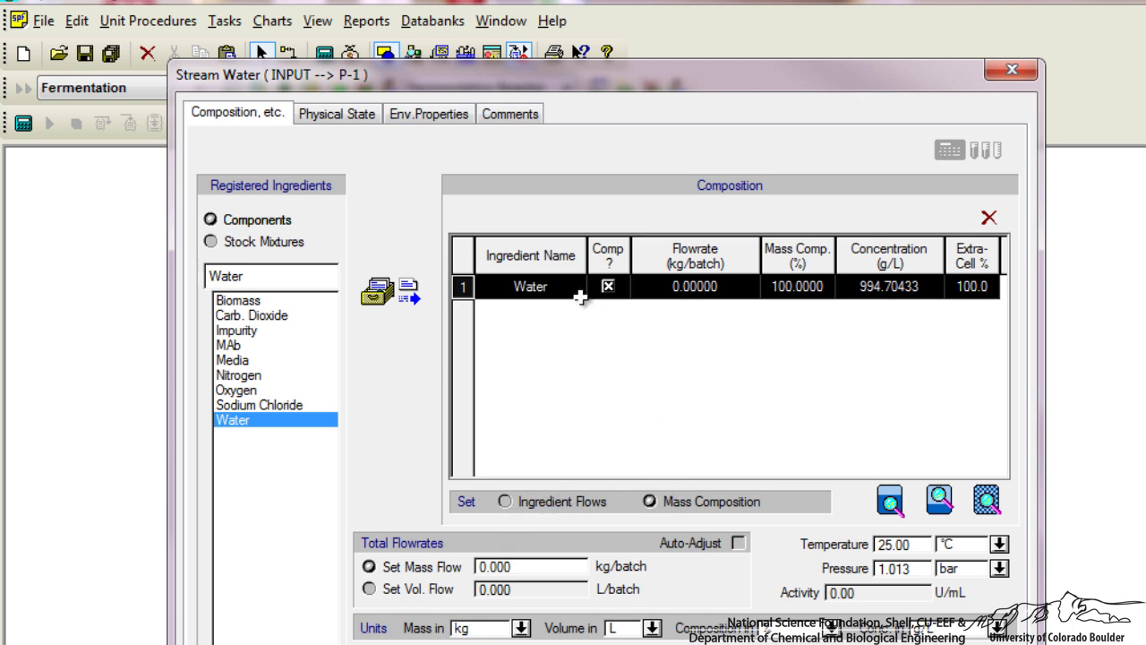
{"action": "left_click", "coordinate": [506, 503]}
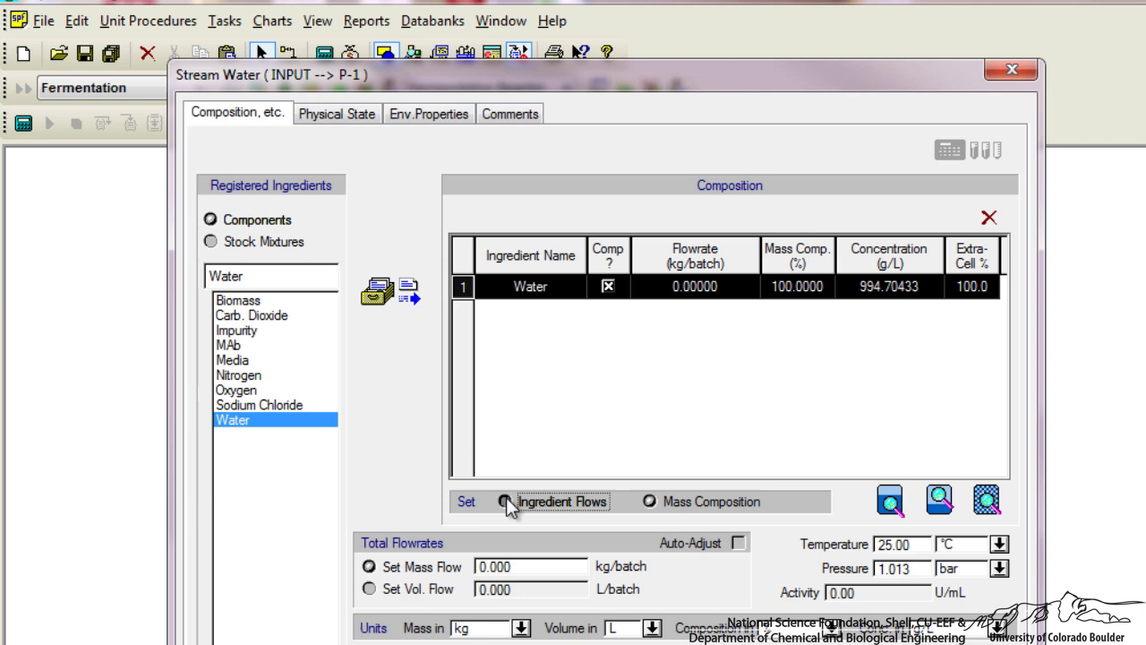
{"action": "left_click", "coordinate": [713, 288]}
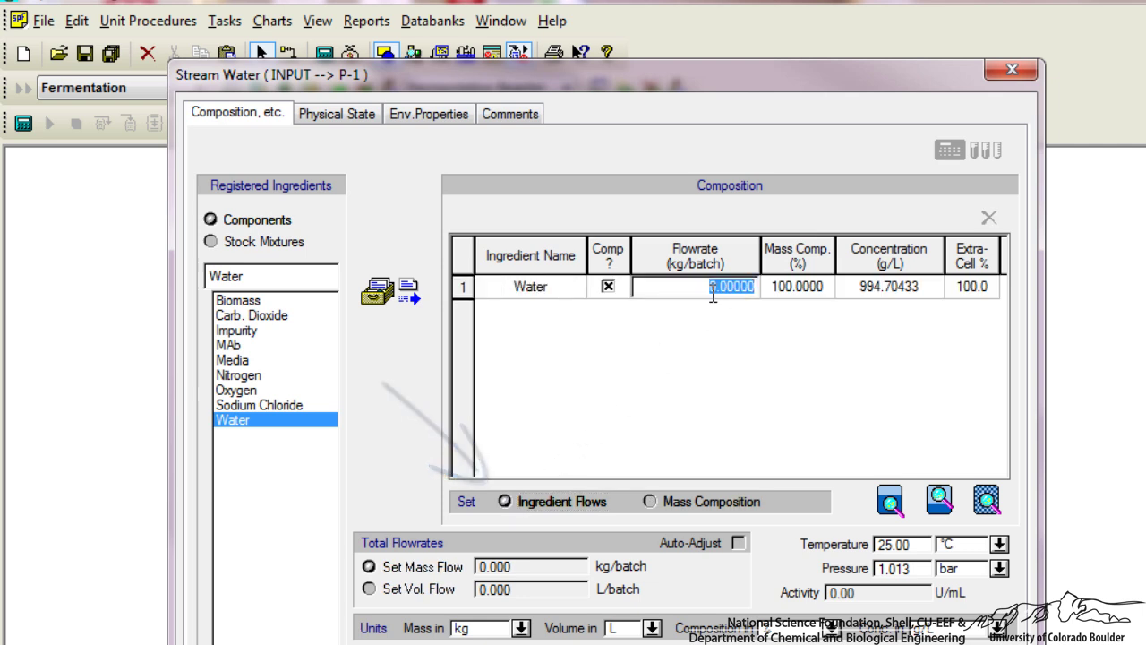
{"action": "left_click", "coordinate": [714, 288]}
{"action": "type", "text": "7800.00000"}
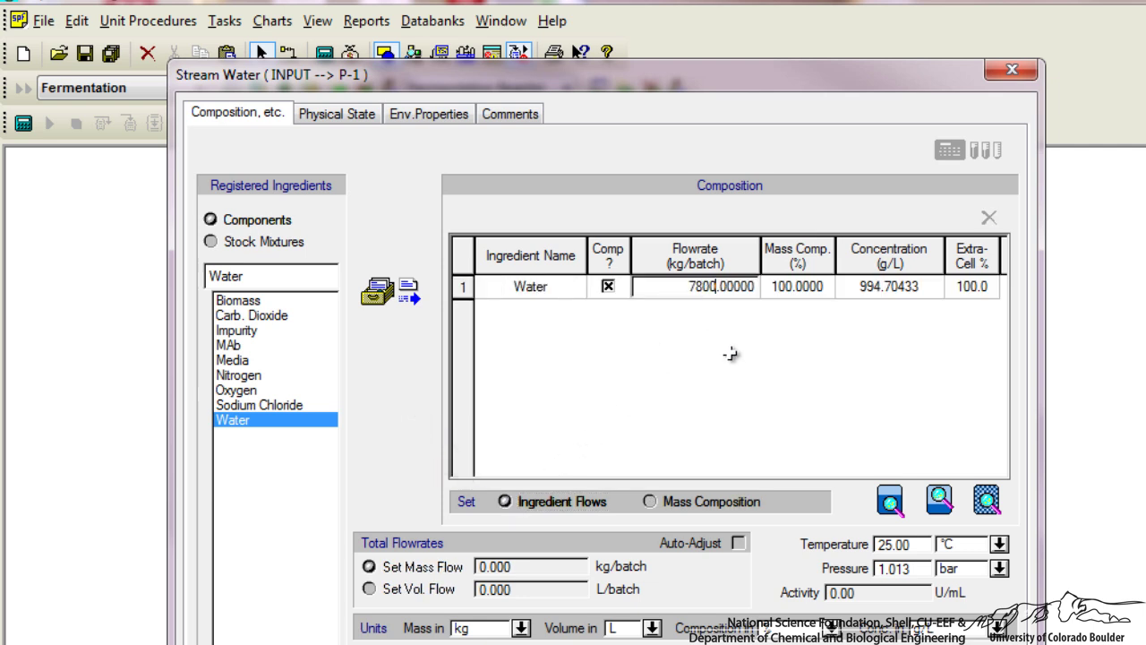
{"action": "key", "text": "Return"}
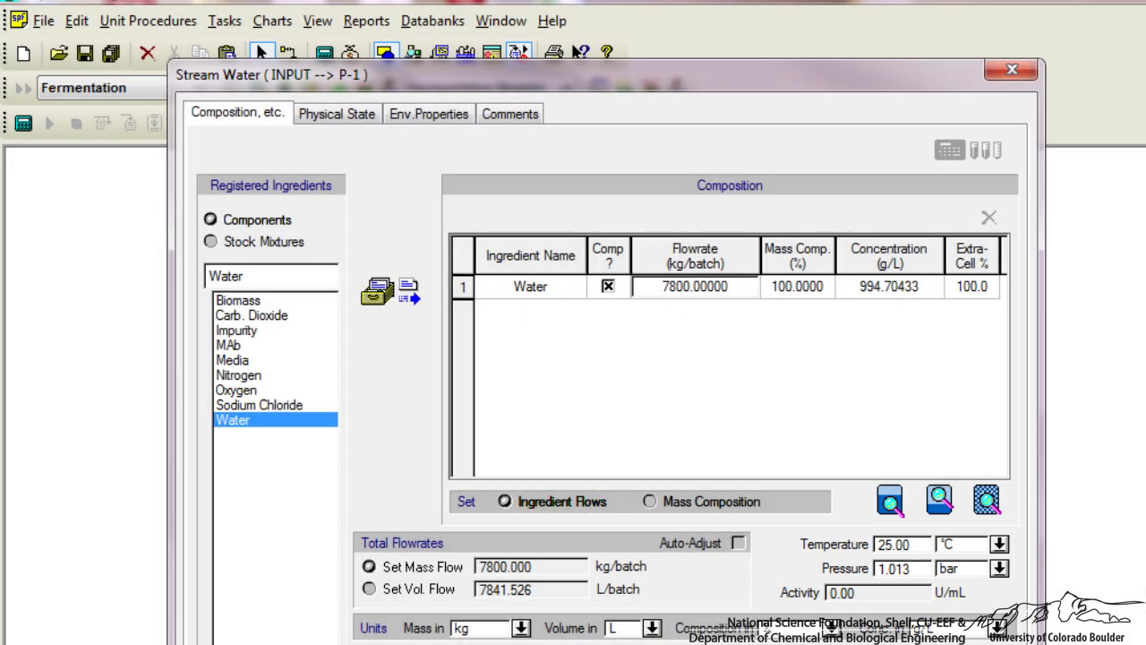
{"action": "key", "text": "Return"}
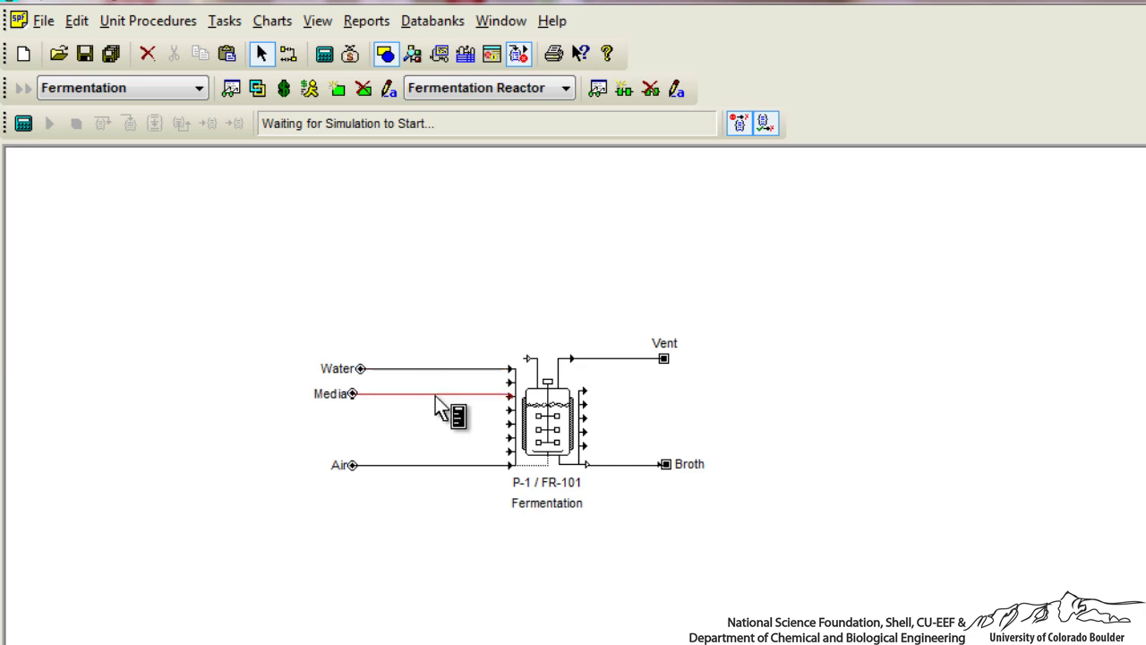
- Add Biomass at 5 kg/batch and Media at 375 kg/batch to the Media stream
{"action": "double_click", "coordinate": [435, 396]}
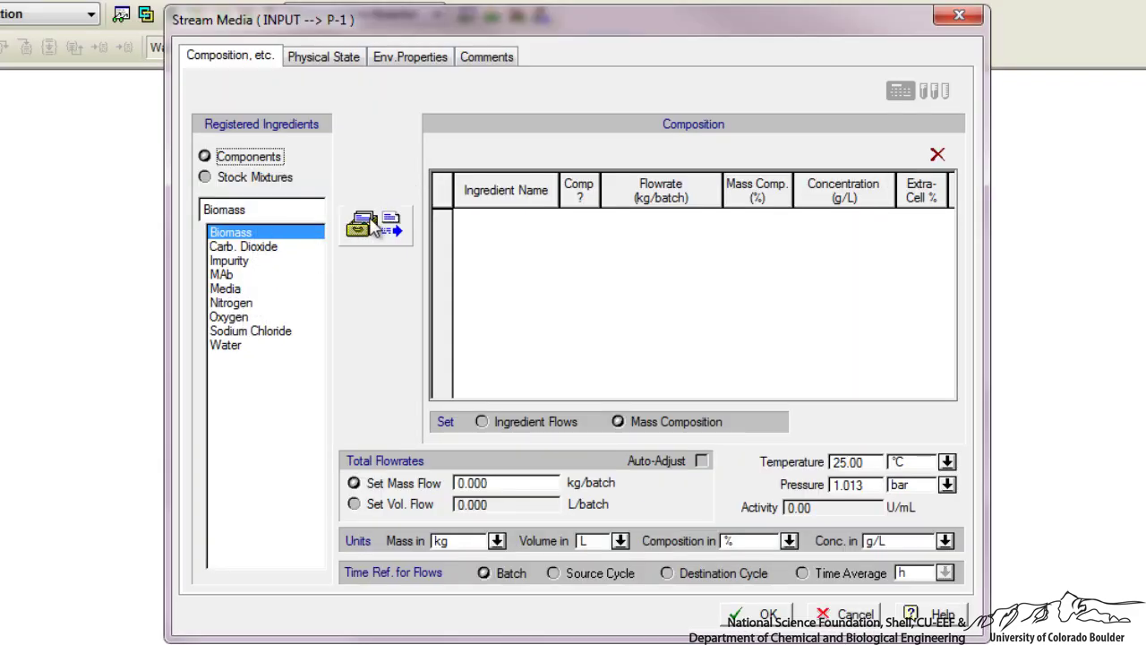
{"action": "left_click", "coordinate": [375, 225]}
{"action": "left_click", "coordinate": [238, 288]}
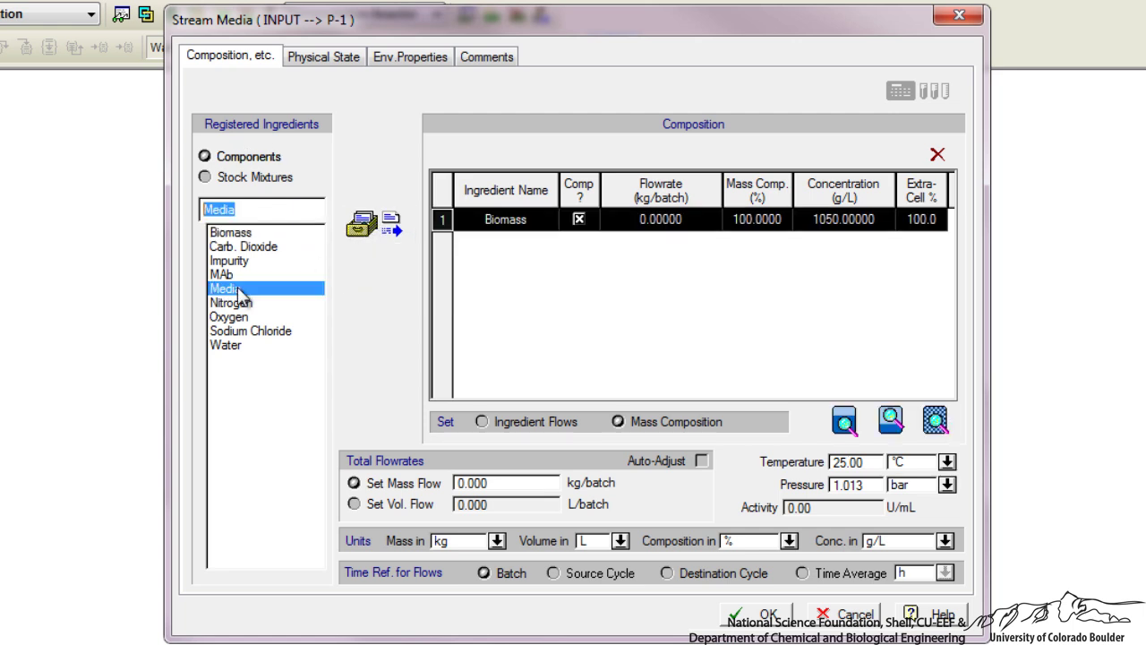
{"action": "left_click", "coordinate": [375, 225]}
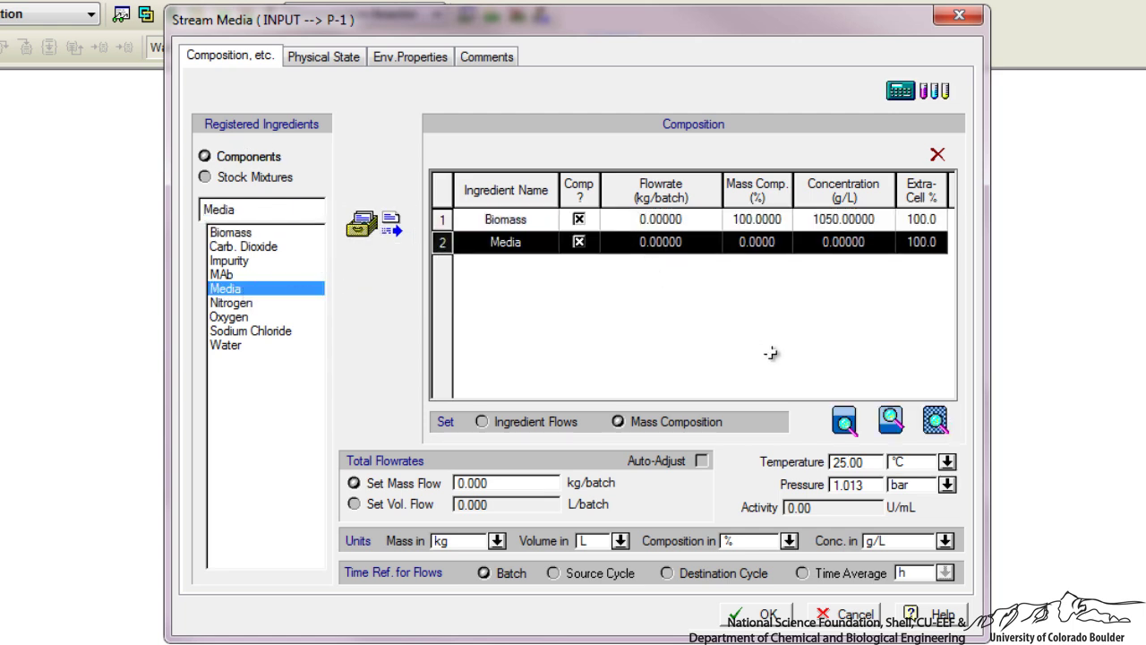
{"action": "left_click", "coordinate": [519, 427]}
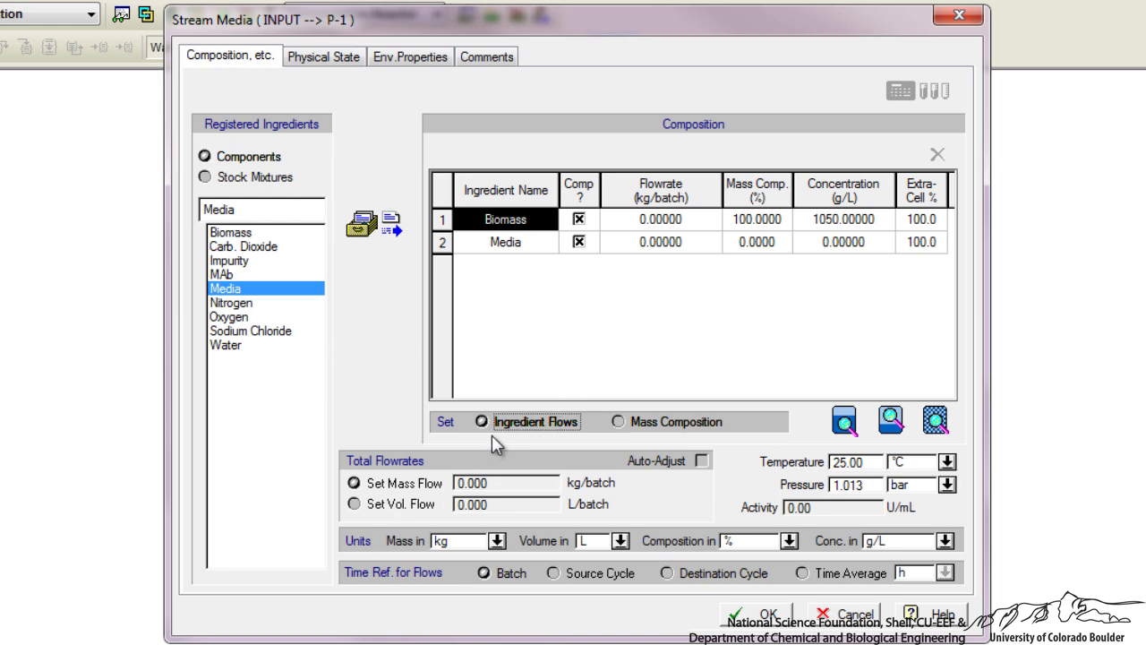
{"action": "left_click", "coordinate": [680, 224]}
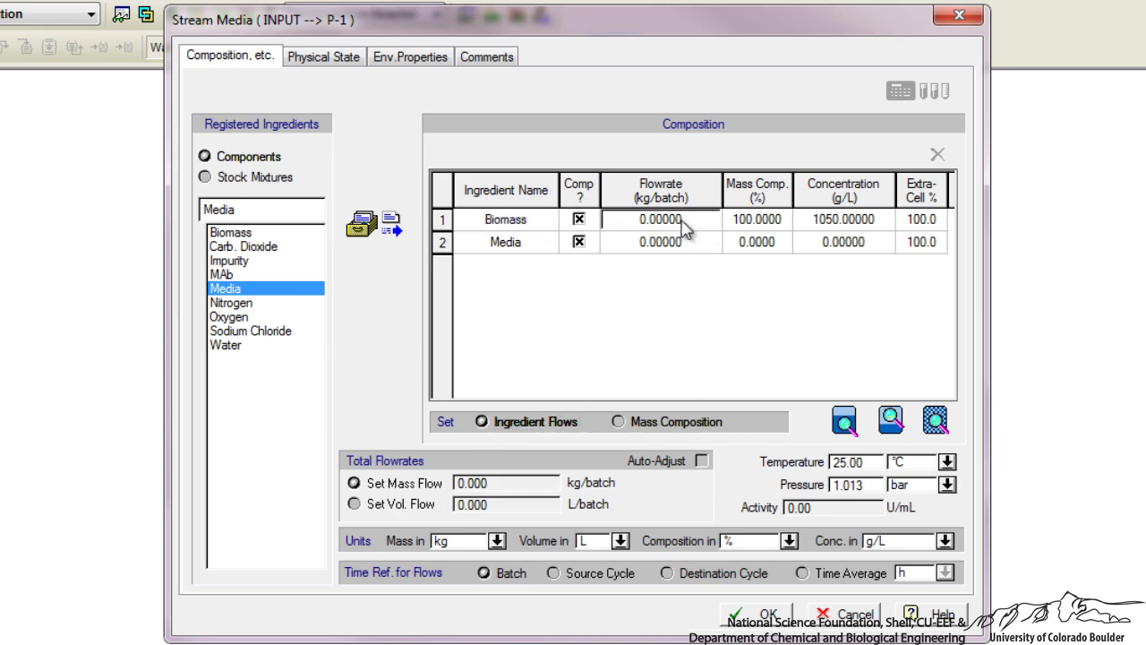
{"action": "type", "text": "5"}
{"action": "left_click", "coordinate": [689, 251]}
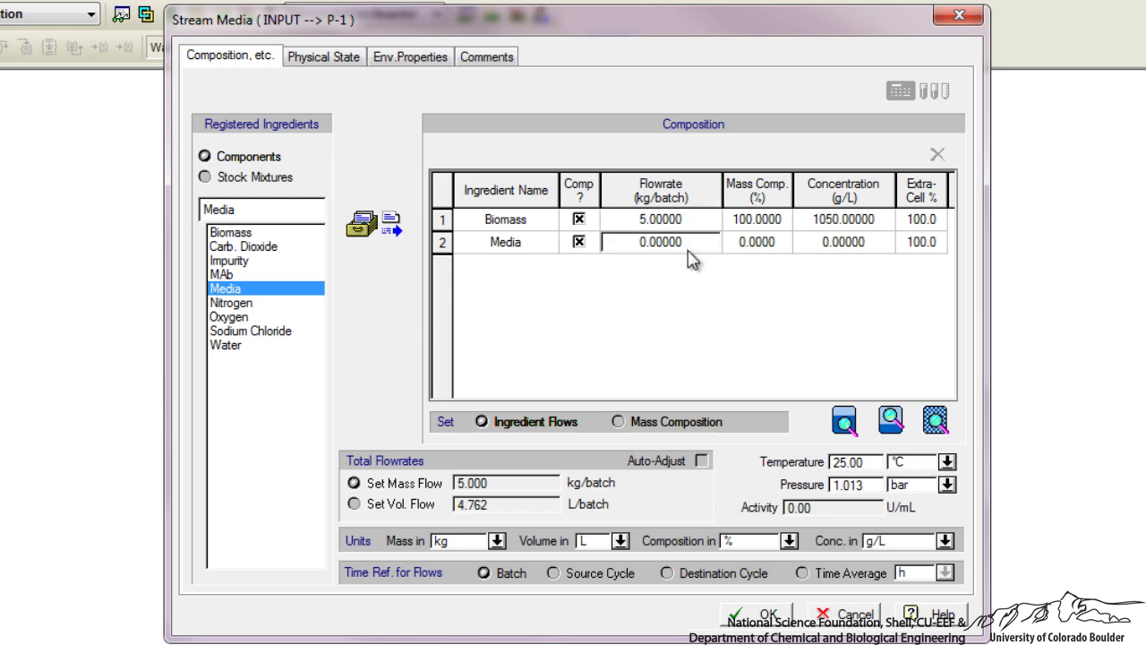
{"action": "type", "text": "375"}
{"action": "key", "text": "Return"}
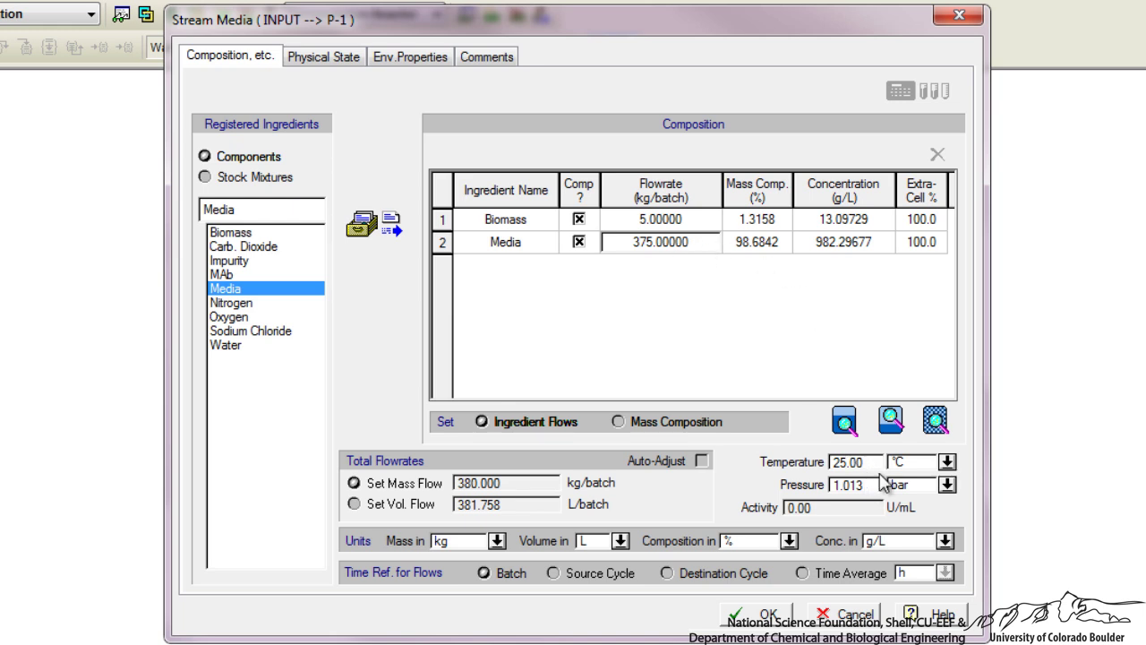
{"action": "left_click", "coordinate": [763, 612]}
- Add the Air stock mixture to the Air stream at 100 kg/batch with auto-adjusted total flow
{"action": "double_click", "coordinate": [316, 369]}
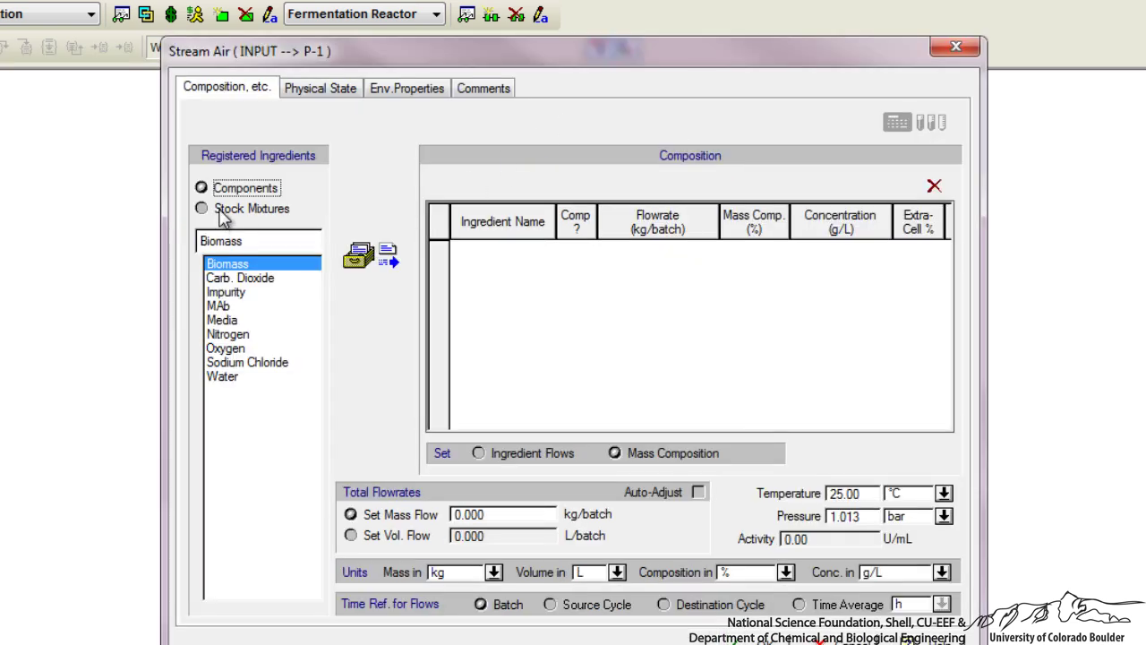
{"action": "left_click", "coordinate": [218, 209]}
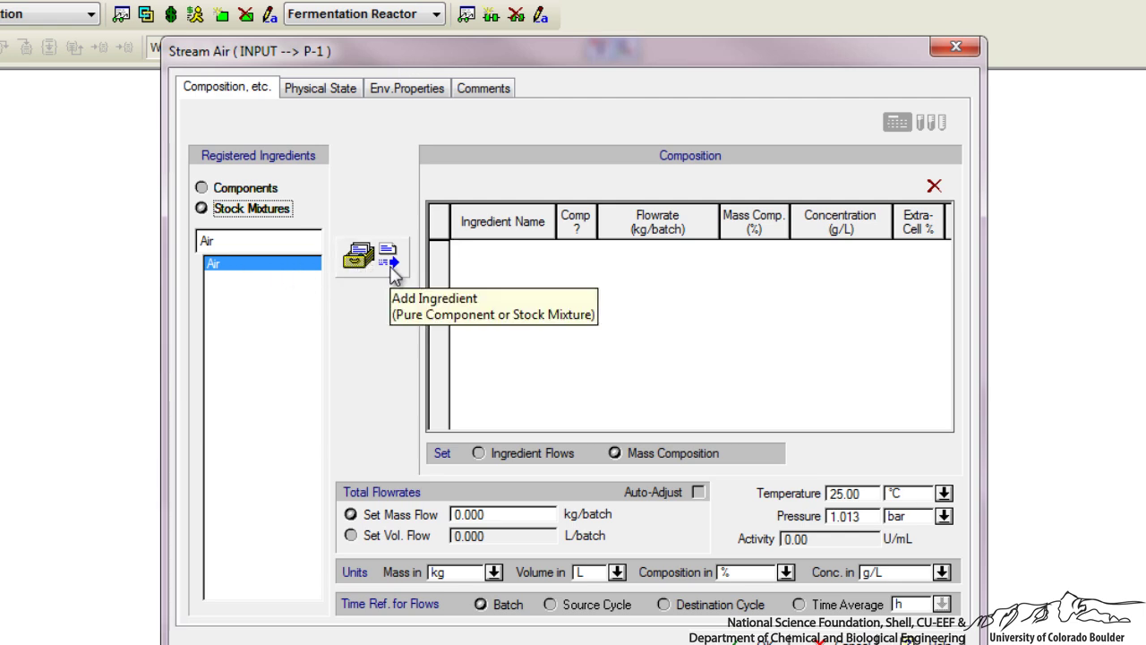
{"action": "left_click", "coordinate": [392, 265]}
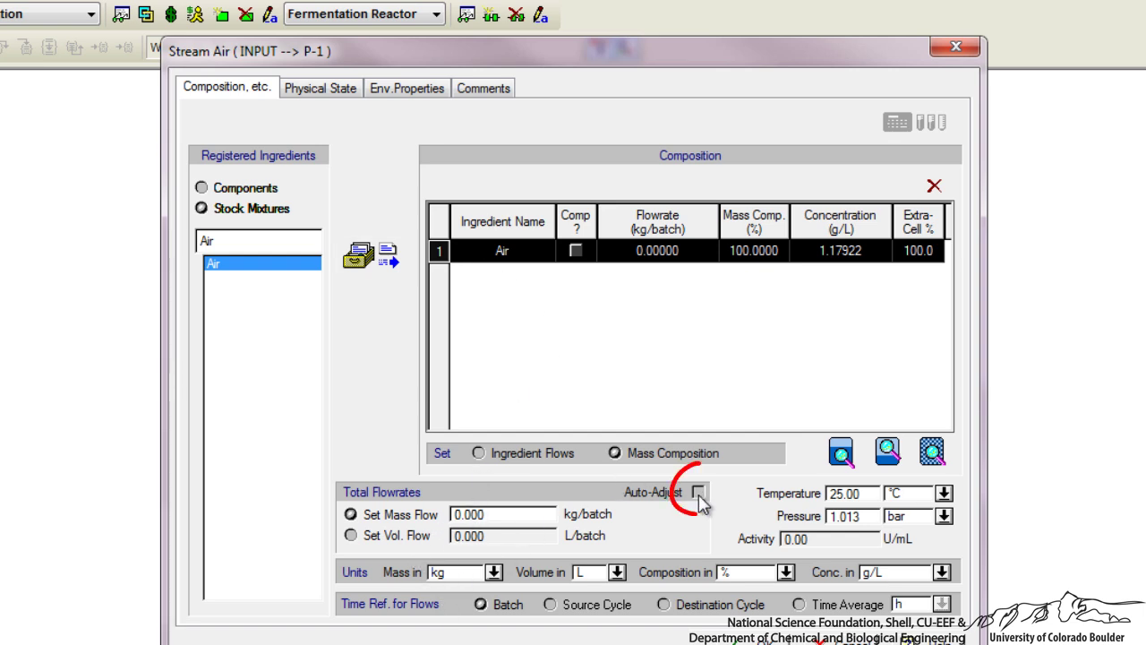
{"action": "left_click", "coordinate": [701, 498]}
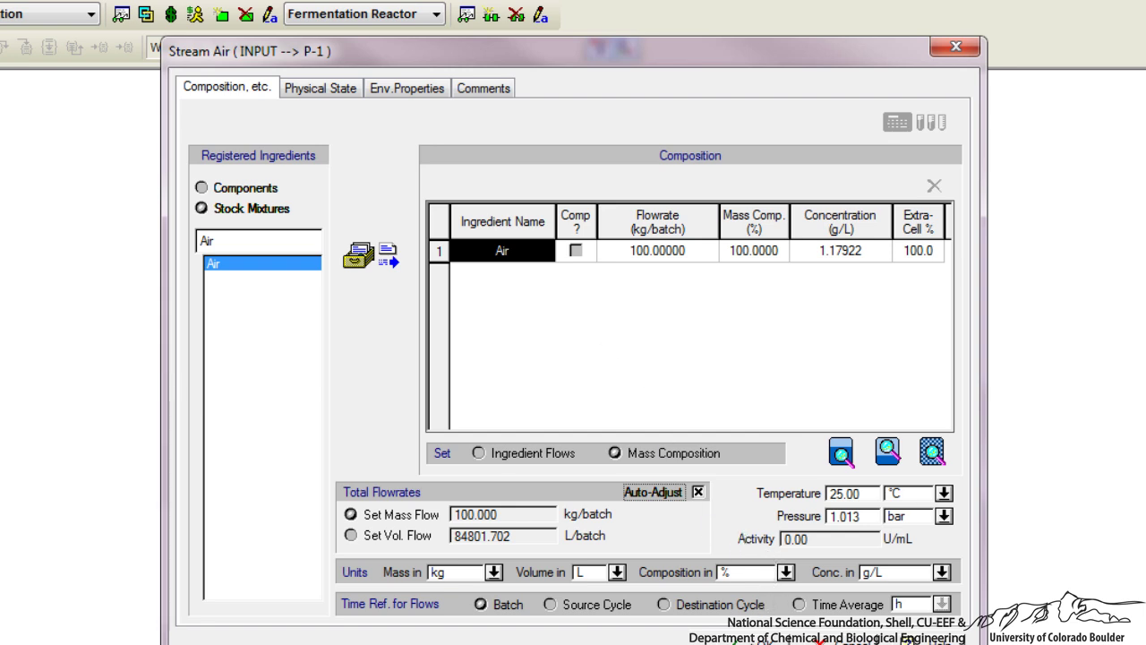
{"action": "key", "text": "Return"}
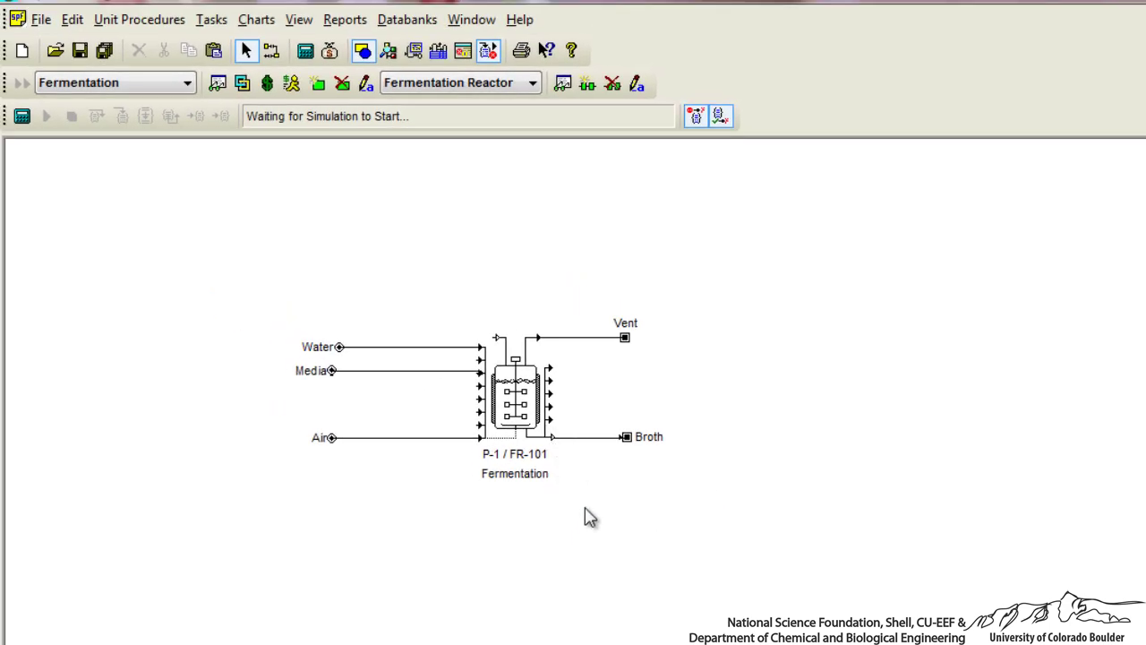
- Add two Charge operations plus Heat, Ferment (Kinetic), Cool and Transfer Out to the fermenter P-1
{"action": "right_click", "coordinate": [521, 410]}
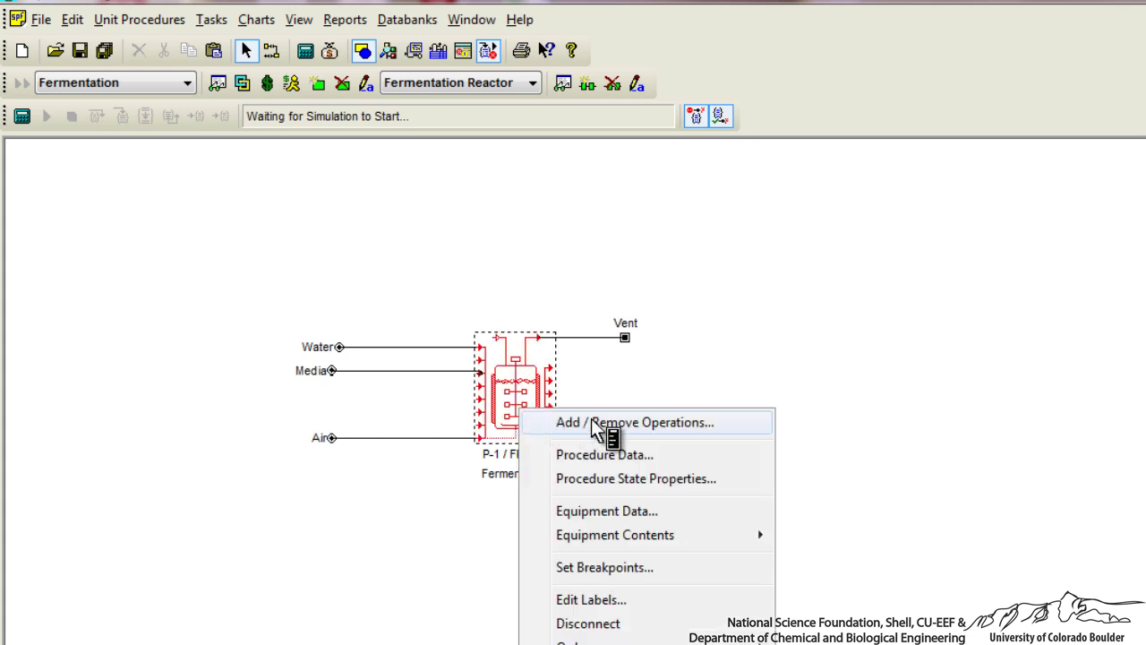
{"action": "left_click", "coordinate": [693, 422]}
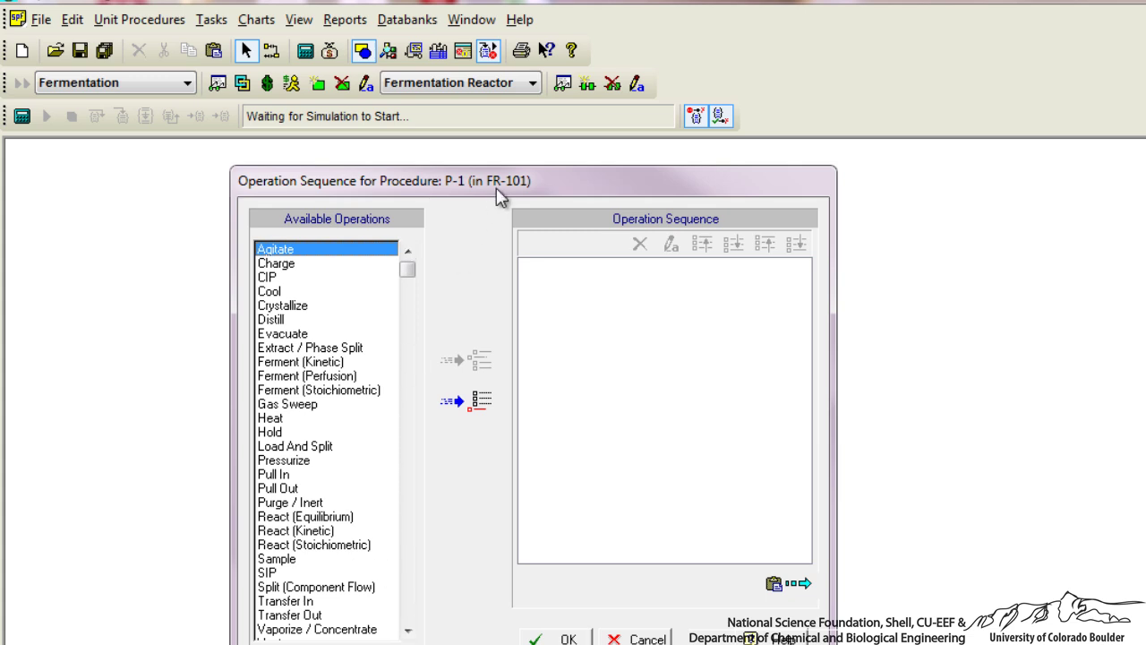
{"action": "left_click_drag", "start_coordinate": [585, 179], "coordinate": [680, 166]}
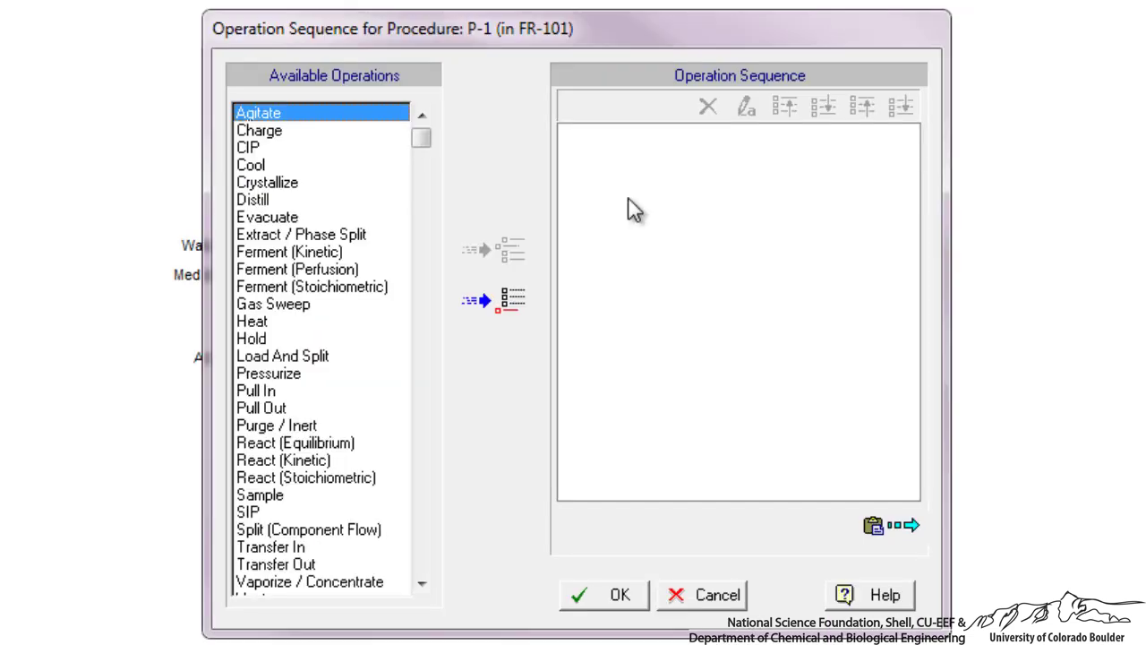
{"action": "left_click", "coordinate": [271, 131]}
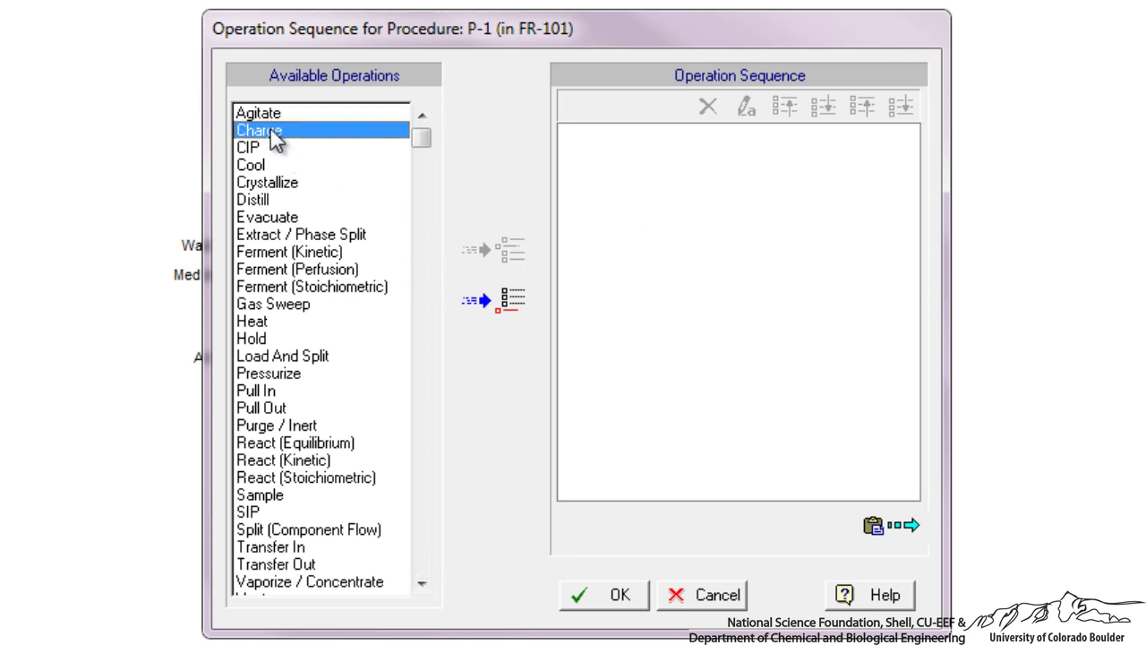
{"action": "left_click", "coordinate": [494, 302]}
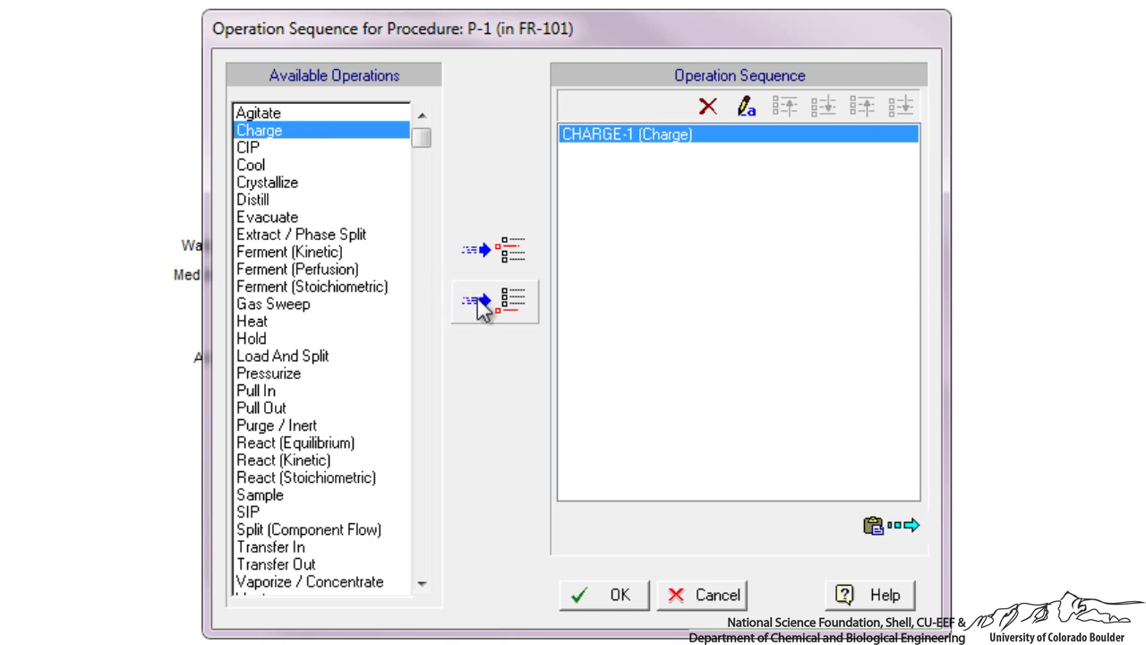
{"action": "left_click", "coordinate": [484, 305]}
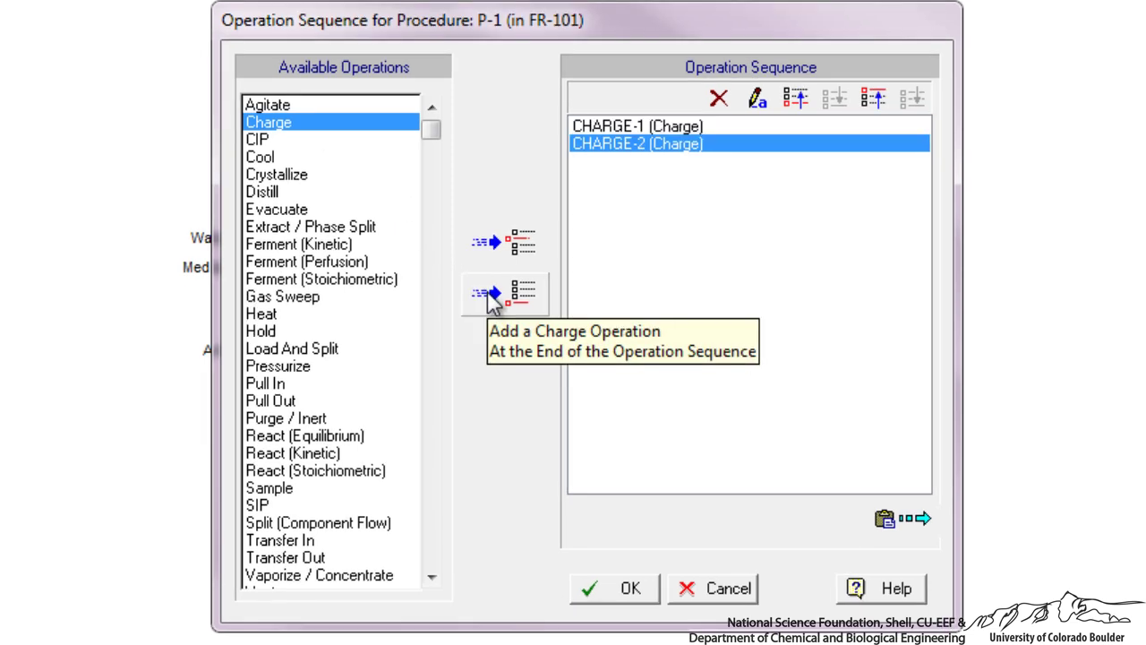
{"action": "left_click", "coordinate": [289, 315]}
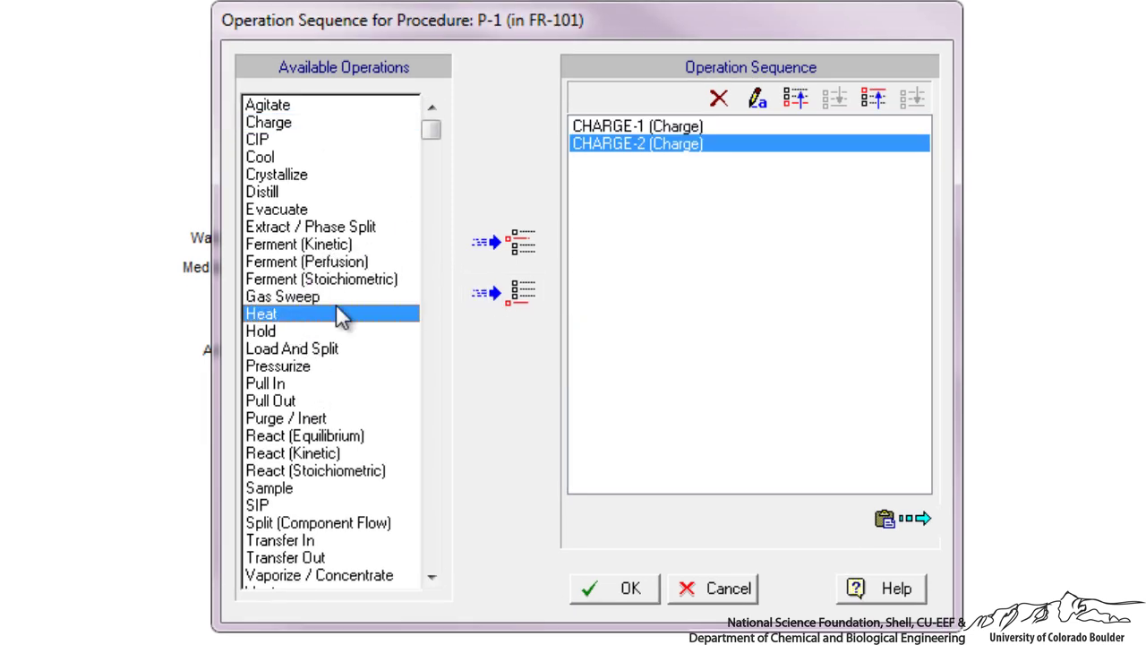
{"action": "left_click", "coordinate": [526, 238]}
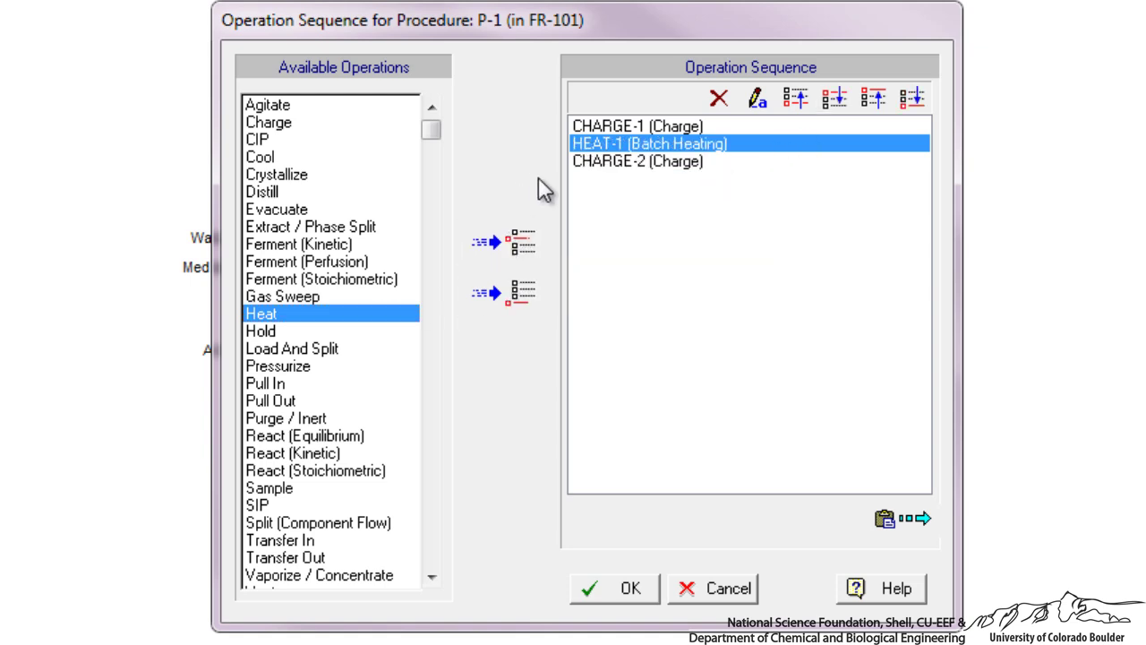
{"action": "left_click", "coordinate": [298, 243]}
{"action": "left_click", "coordinate": [488, 241]}
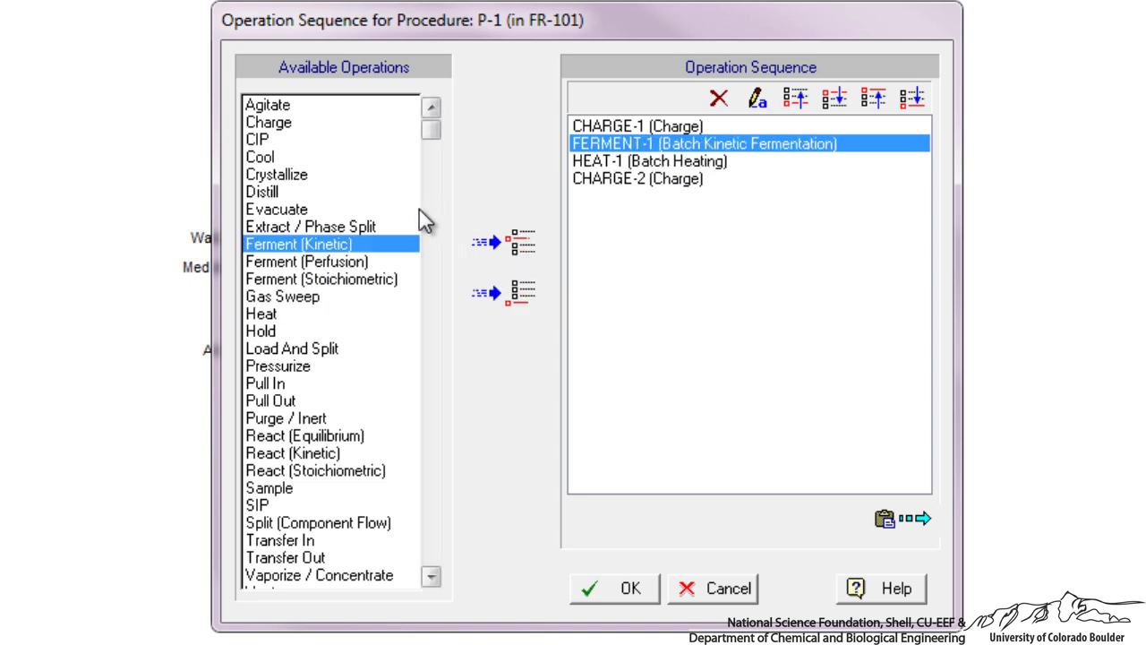
{"action": "left_click", "coordinate": [260, 157]}
{"action": "left_click", "coordinate": [488, 241]}
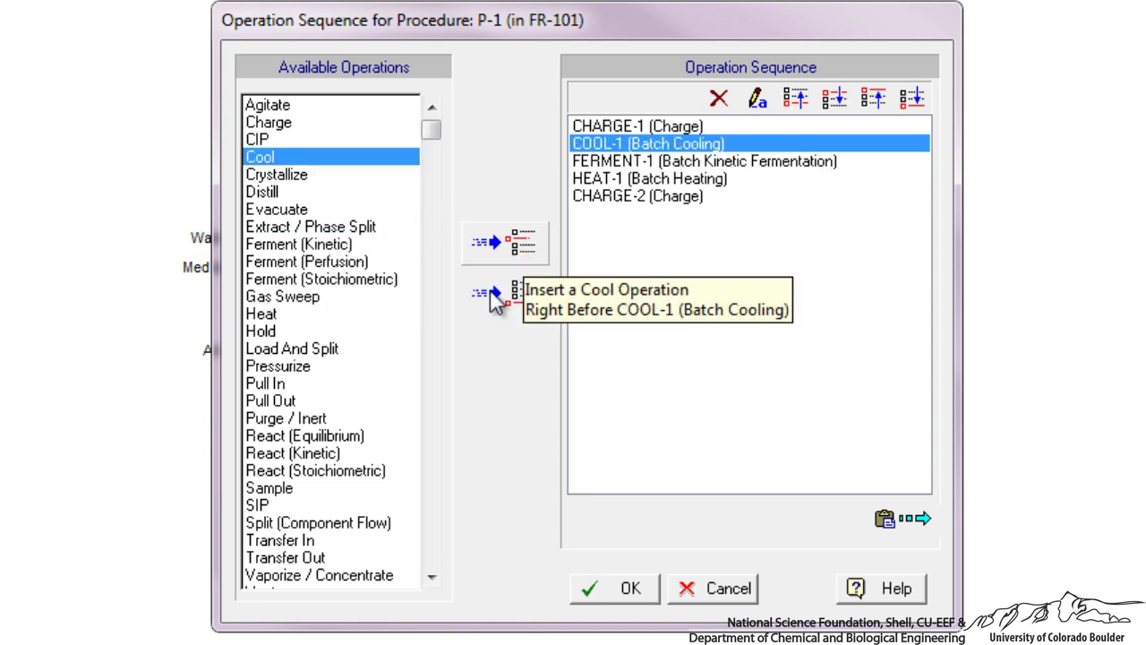
{"action": "left_click", "coordinate": [339, 560]}
{"action": "left_click", "coordinate": [488, 242]}
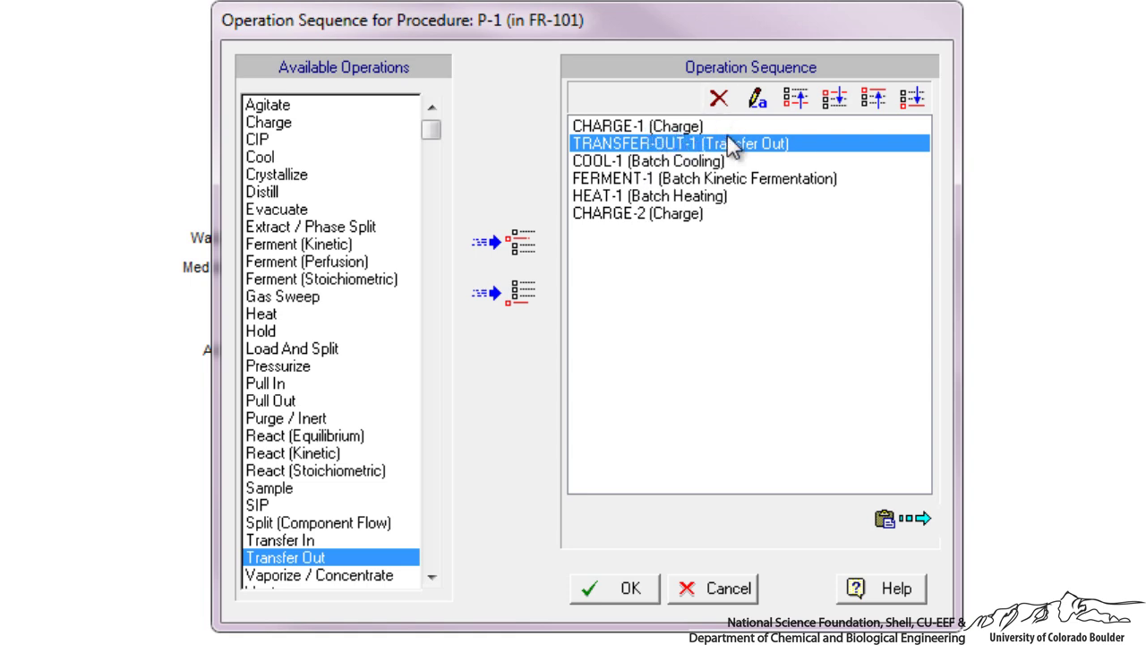
- Reorder operations to Charge, Charge, Heat, Ferment, Cool, Transfer Out and accept the sequence
{"action": "left_click", "coordinate": [663, 215]}
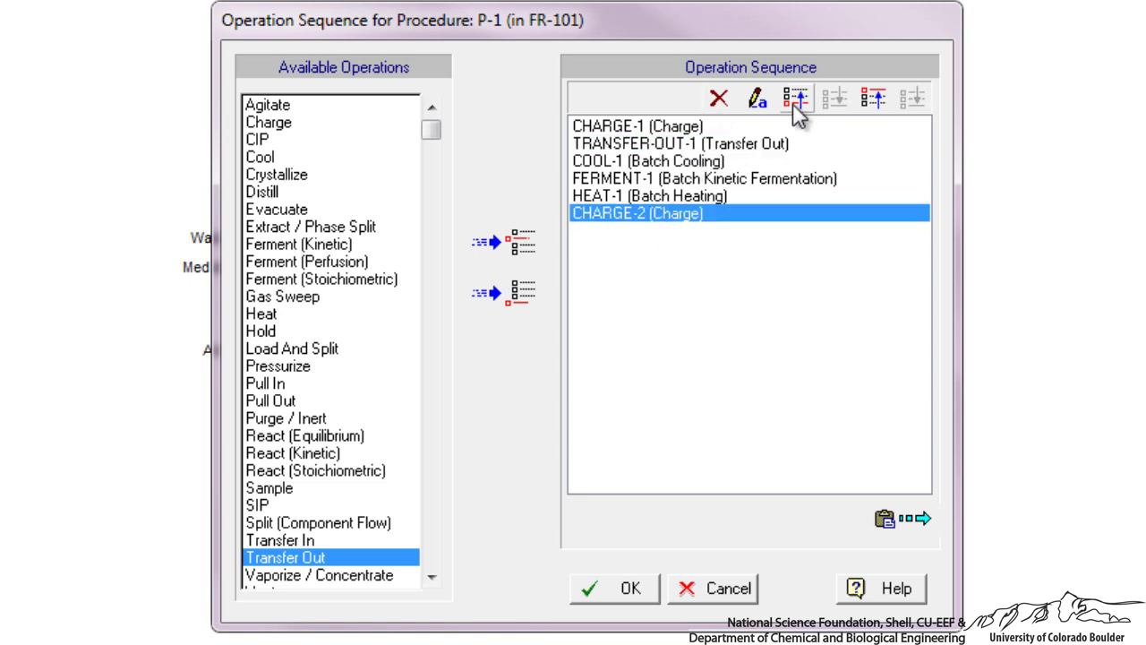
{"action": "left_click", "coordinate": [795, 98]}
{"action": "left_click", "coordinate": [795, 98]}
{"action": "left_click", "coordinate": [795, 99]}
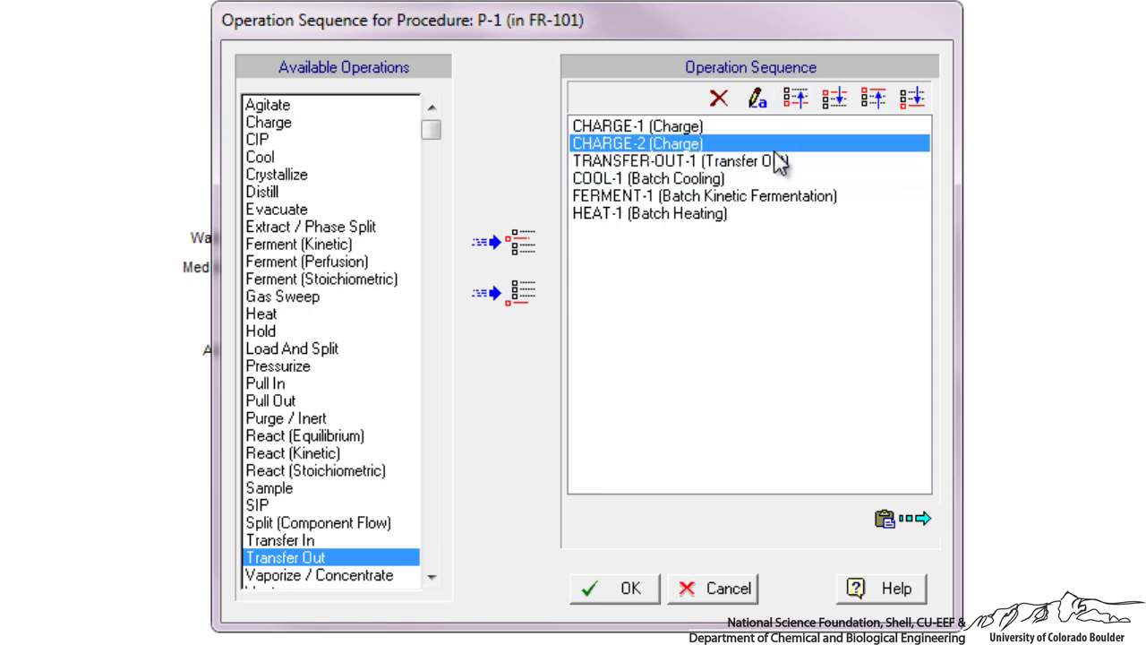
{"action": "left_click", "coordinate": [663, 213]}
{"action": "left_click", "coordinate": [794, 101]}
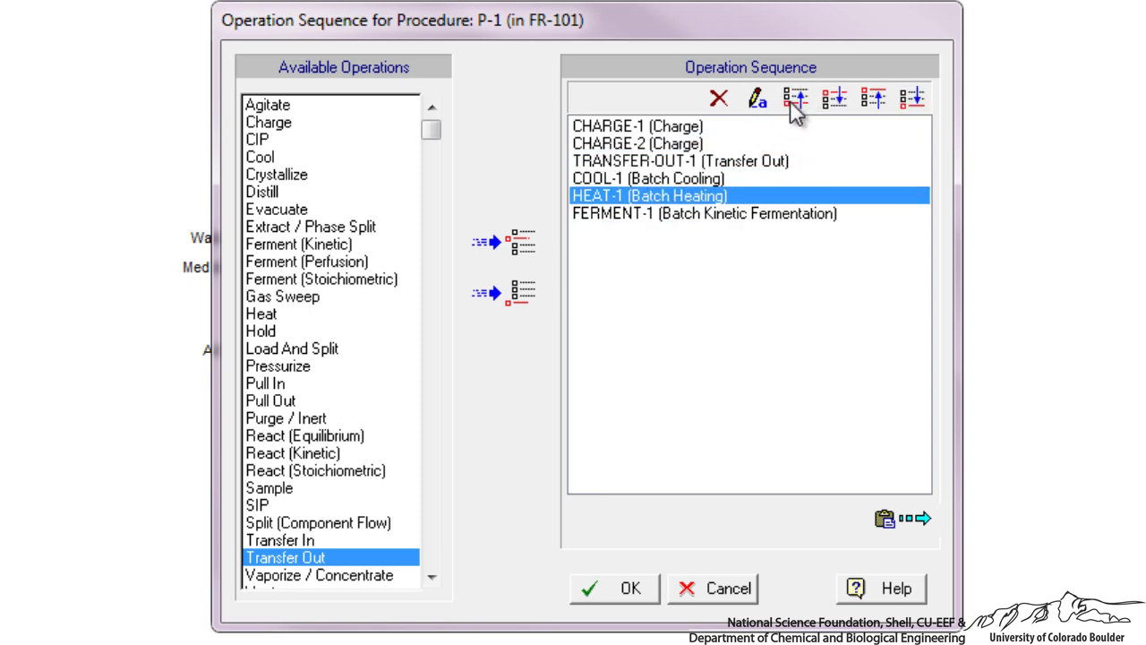
{"action": "left_click", "coordinate": [795, 98]}
{"action": "left_click", "coordinate": [699, 213]}
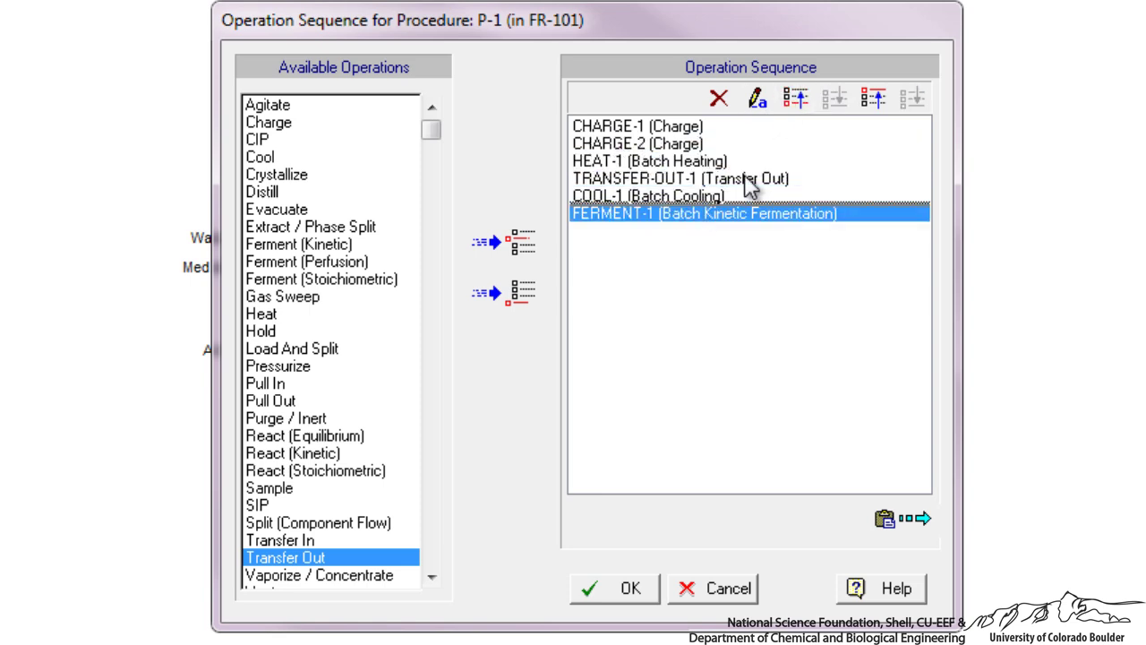
{"action": "left_click", "coordinate": [795, 99]}
{"action": "left_click", "coordinate": [663, 213]}
{"action": "left_click", "coordinate": [795, 98]}
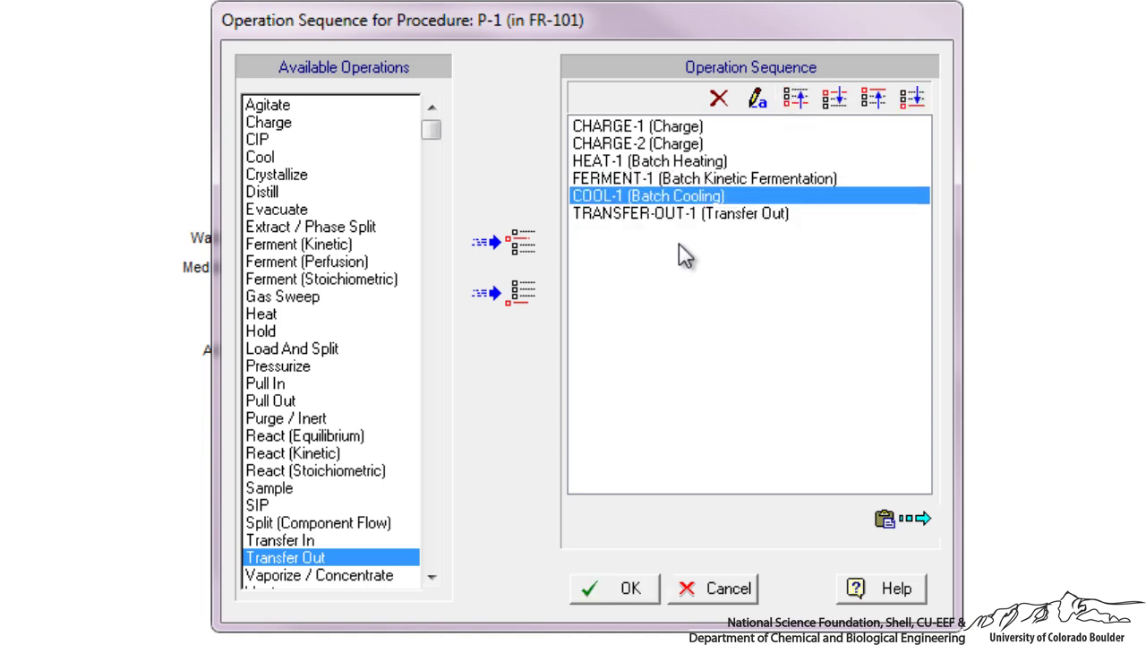
{"action": "left_click", "coordinate": [630, 591]}
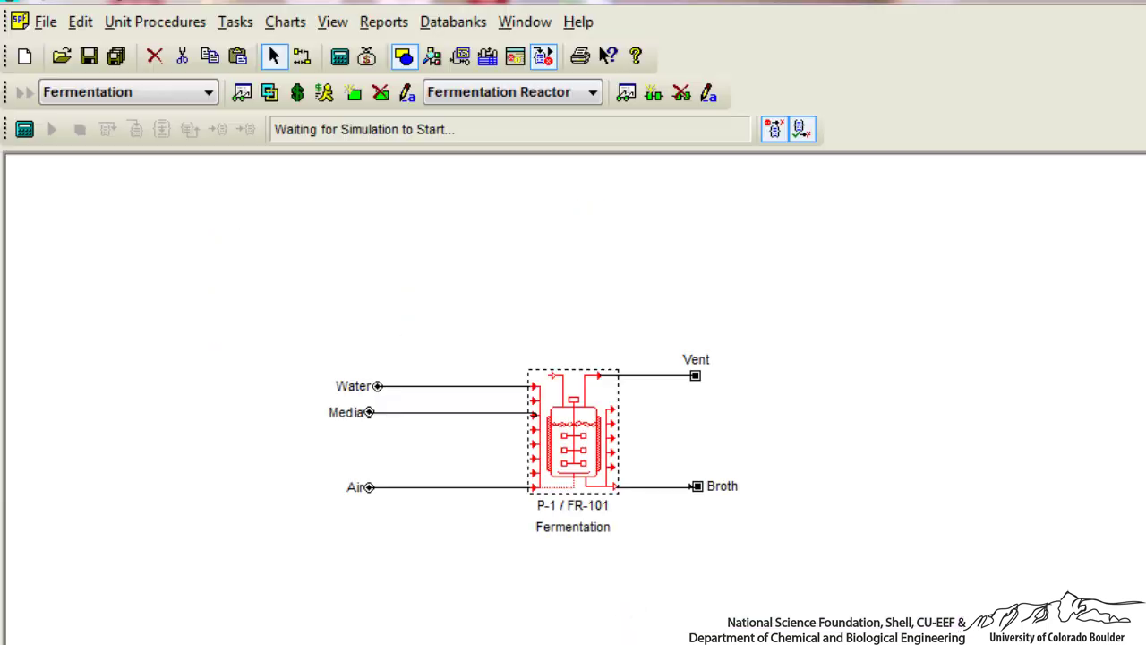
- Open CHARGE-1 and set it to charge from the In #2 Water stream
{"action": "right_click", "coordinate": [591, 464]}
{"action": "mouse_move", "coordinate": [677, 26]}
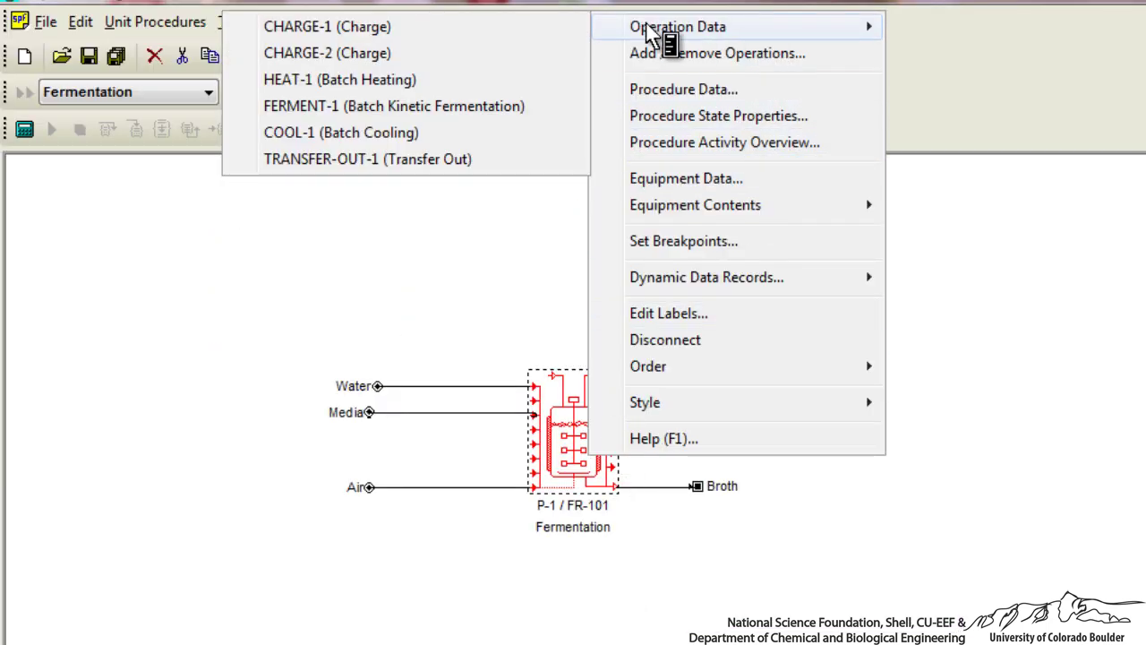
{"action": "left_click", "coordinate": [525, 27]}
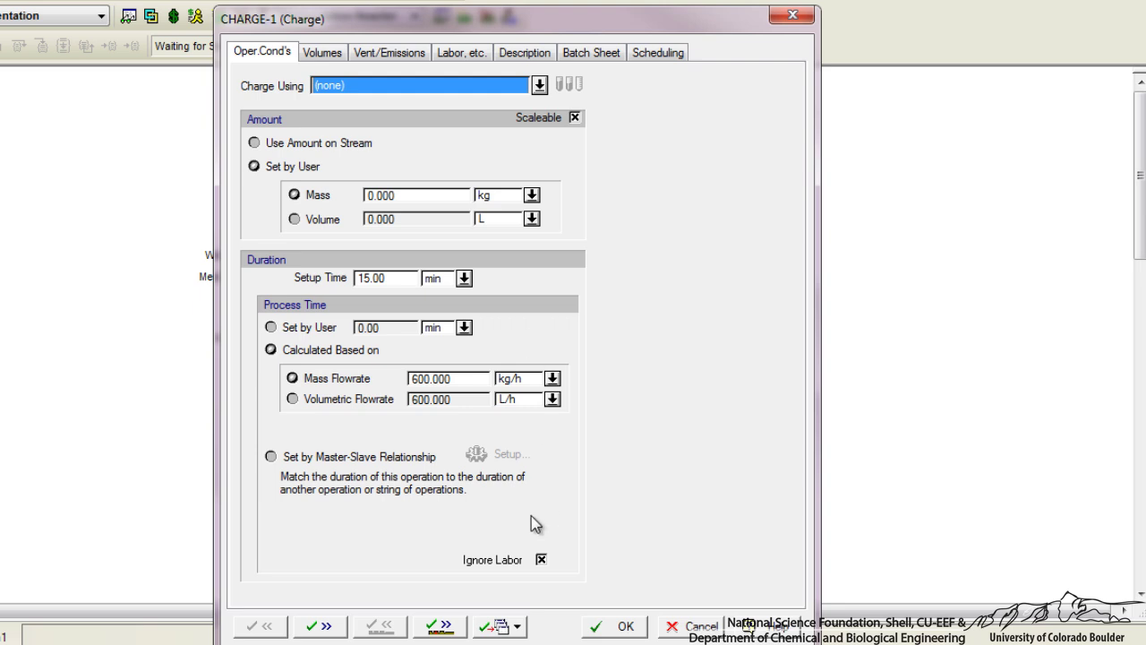
{"action": "left_click", "coordinate": [539, 85]}
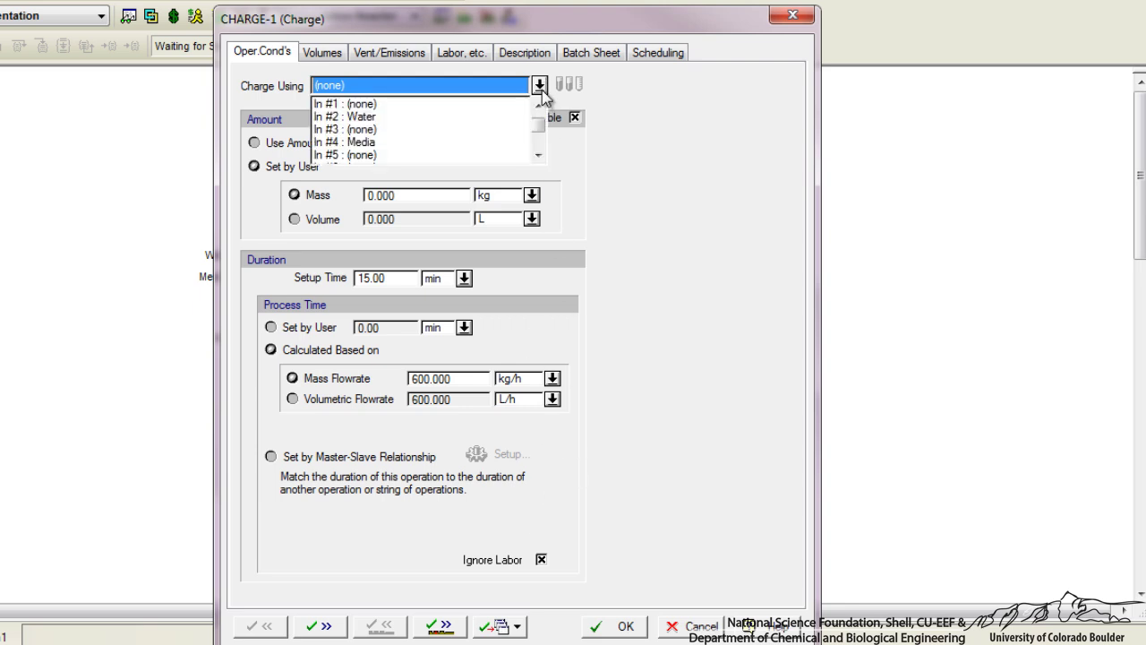
{"action": "left_click", "coordinate": [359, 125]}
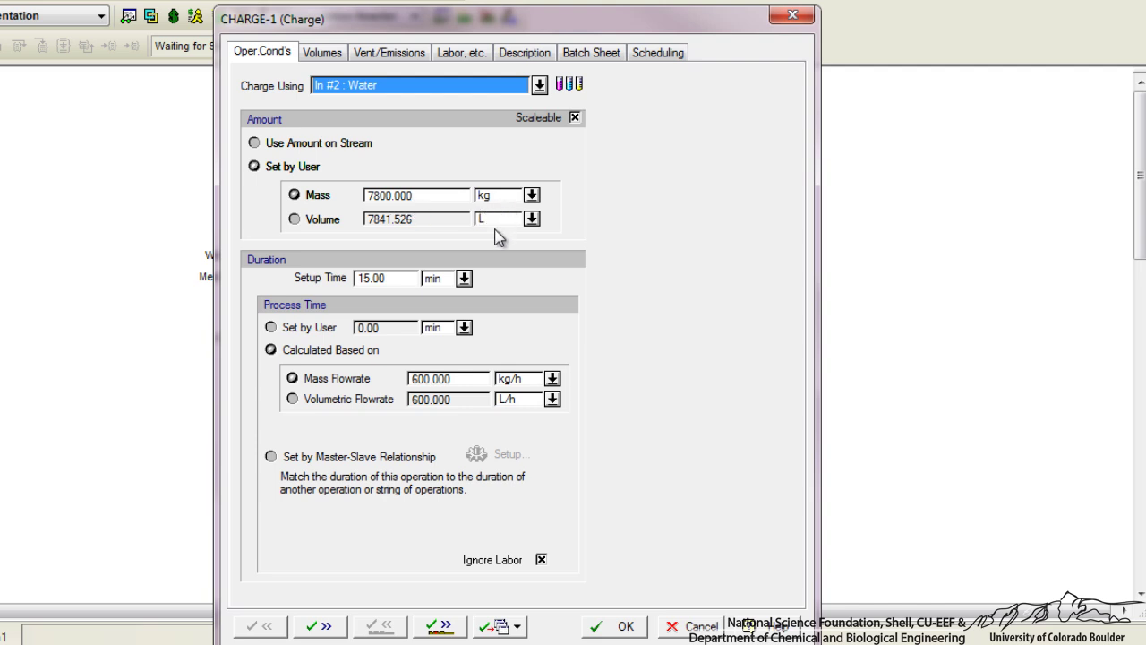
- Set a 5 min setup time and a 100 L/min volumetric flowrate
{"action": "double_click", "coordinate": [396, 279]}
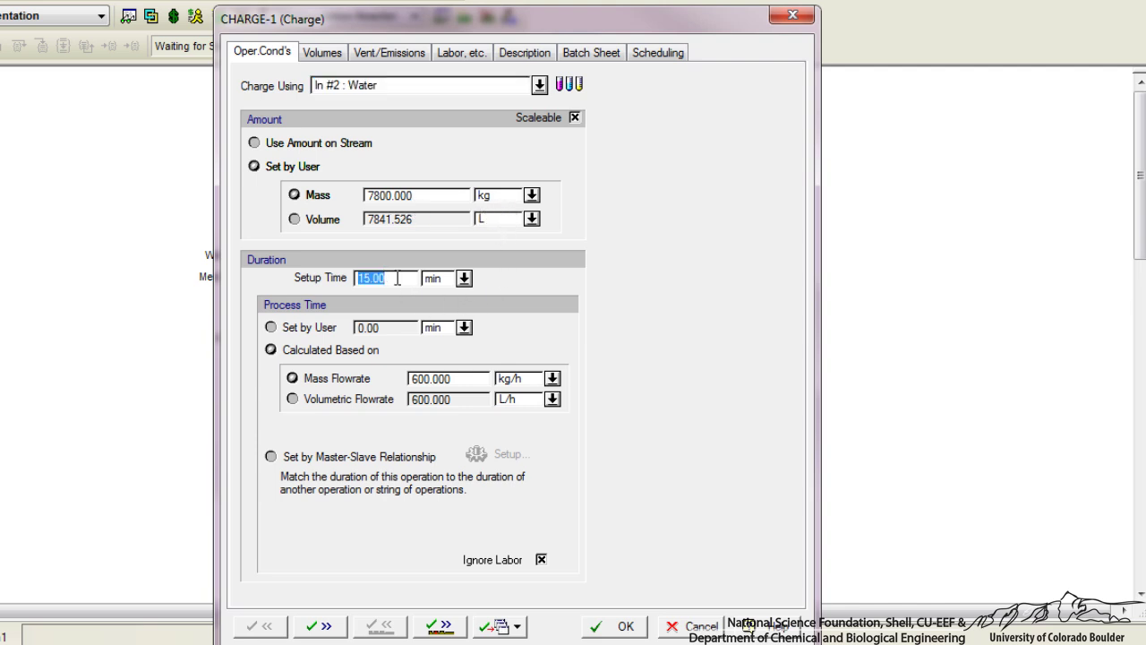
{"action": "type", "text": "5"}
{"action": "left_click", "coordinate": [358, 400]}
{"action": "double_click", "coordinate": [434, 400]}
{"action": "type", "text": "100"}
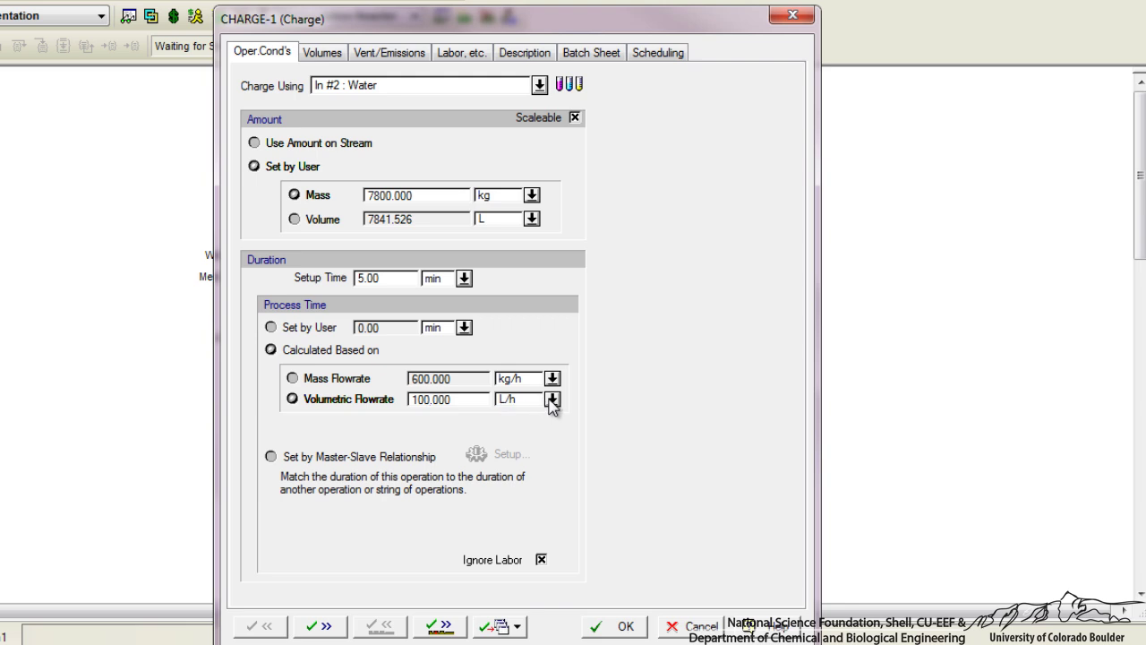
{"action": "left_click", "coordinate": [552, 400]}
{"action": "key", "text": "Up"}
{"action": "key", "text": "Return"}
- Charge CHARGE-2 from In #4 Media with 20 min setup and kg/min mass flowrate units
{"action": "left_click", "coordinate": [448, 634]}
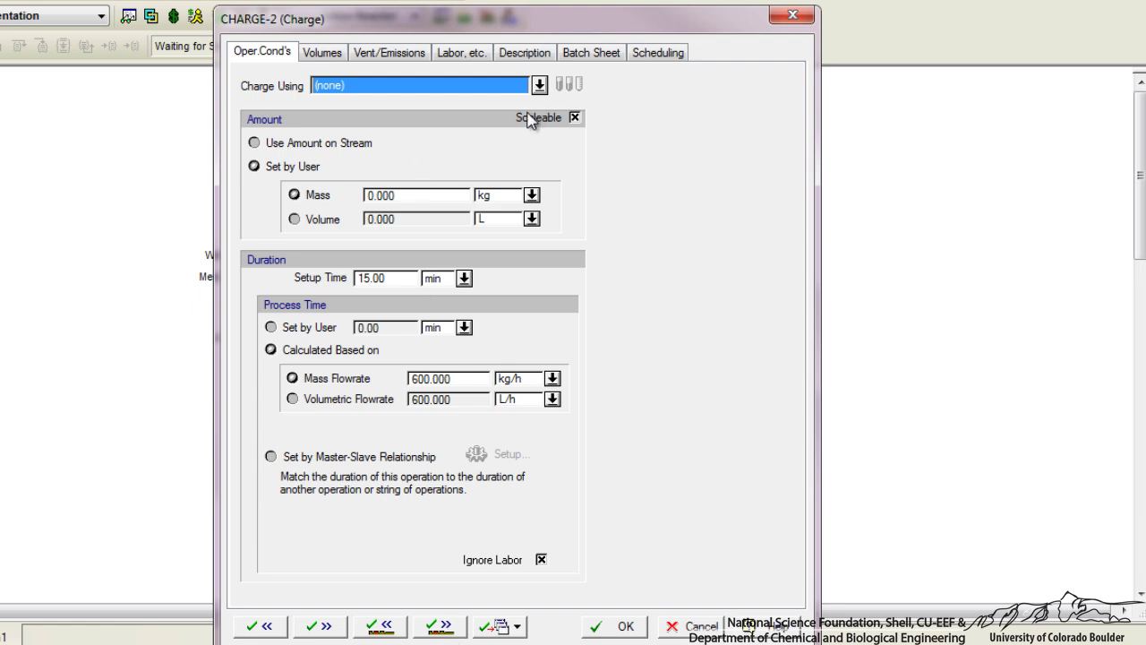
{"action": "left_click", "coordinate": [539, 85]}
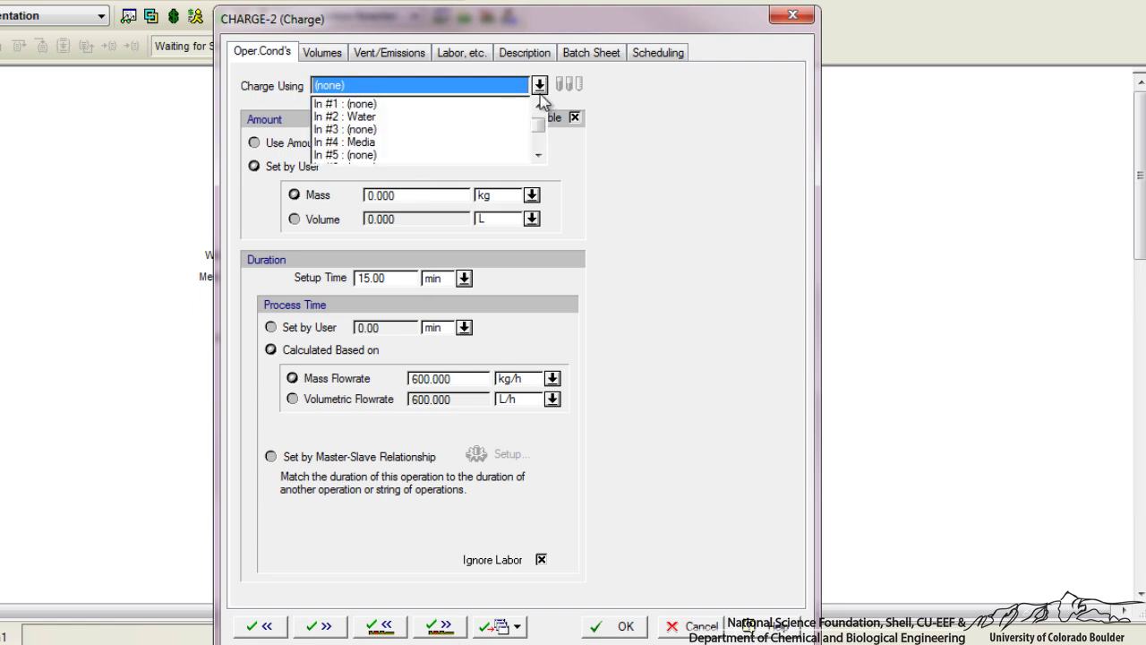
{"action": "left_click", "coordinate": [361, 143]}
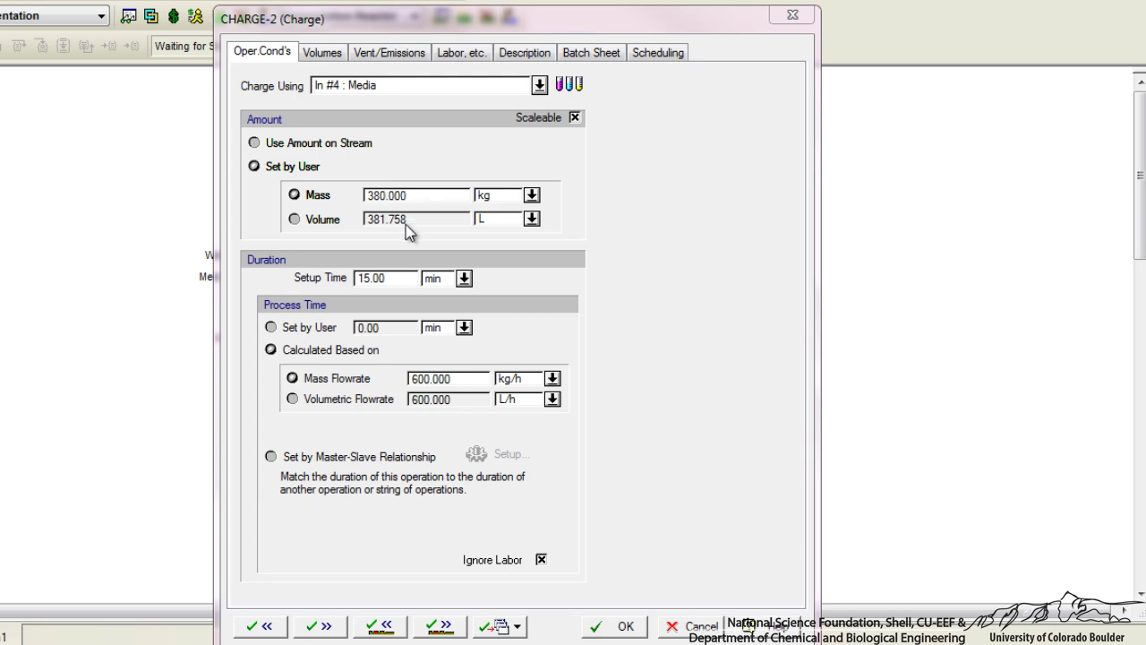
{"action": "double_click", "coordinate": [395, 278]}
{"action": "type", "text": "20"}
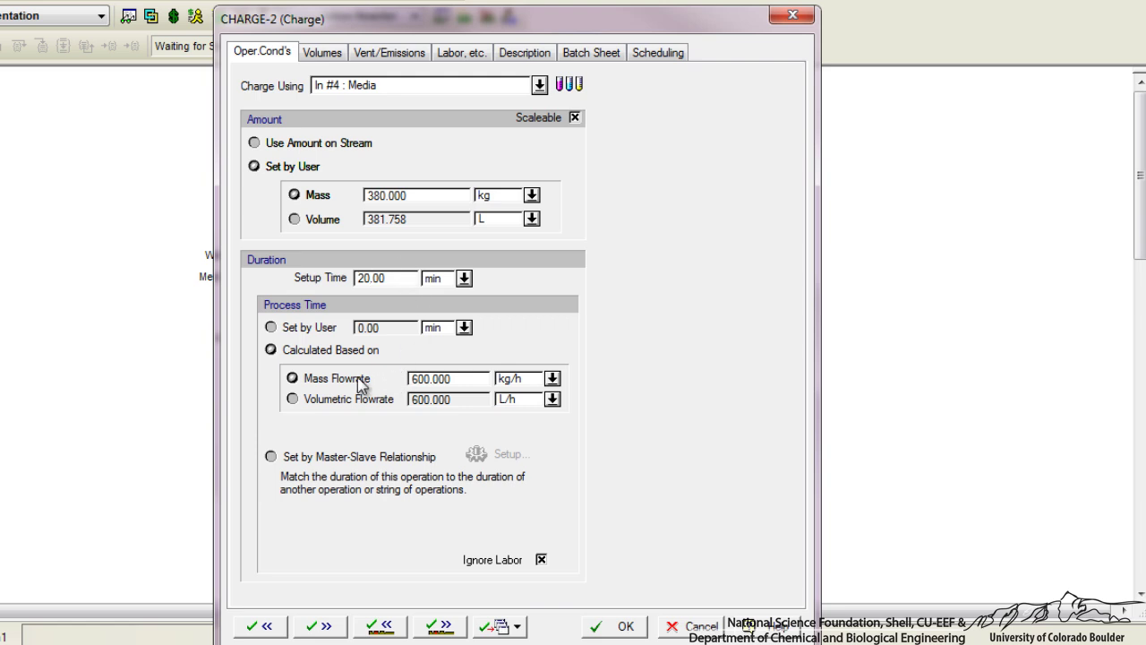
{"action": "left_click", "coordinate": [552, 378]}
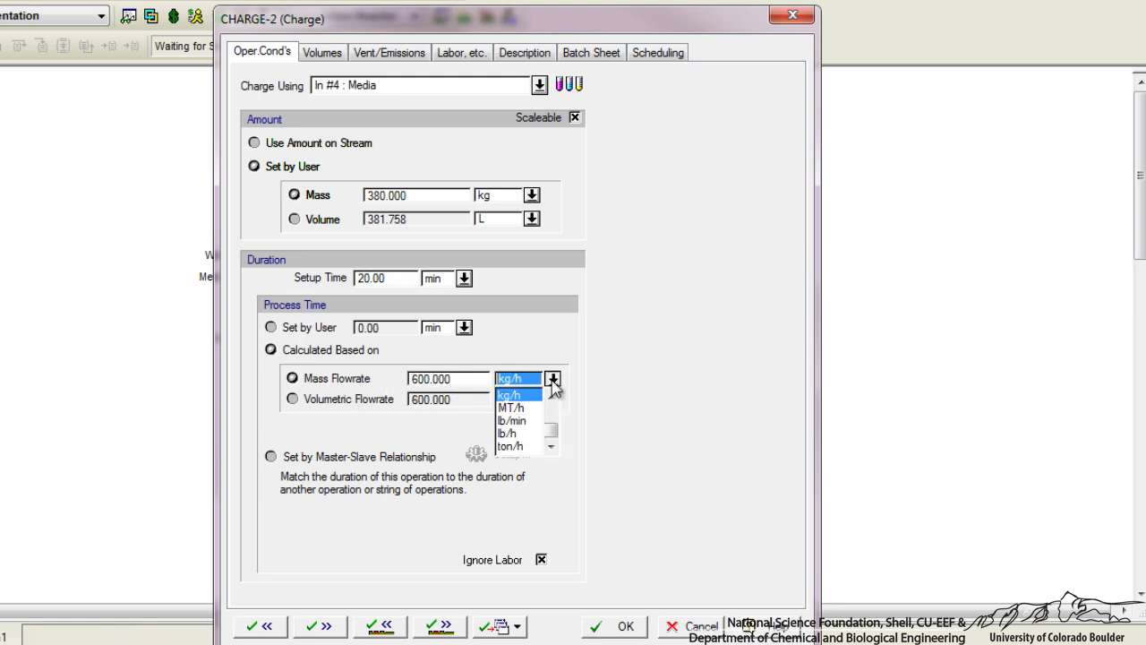
{"action": "left_click", "coordinate": [528, 395]}
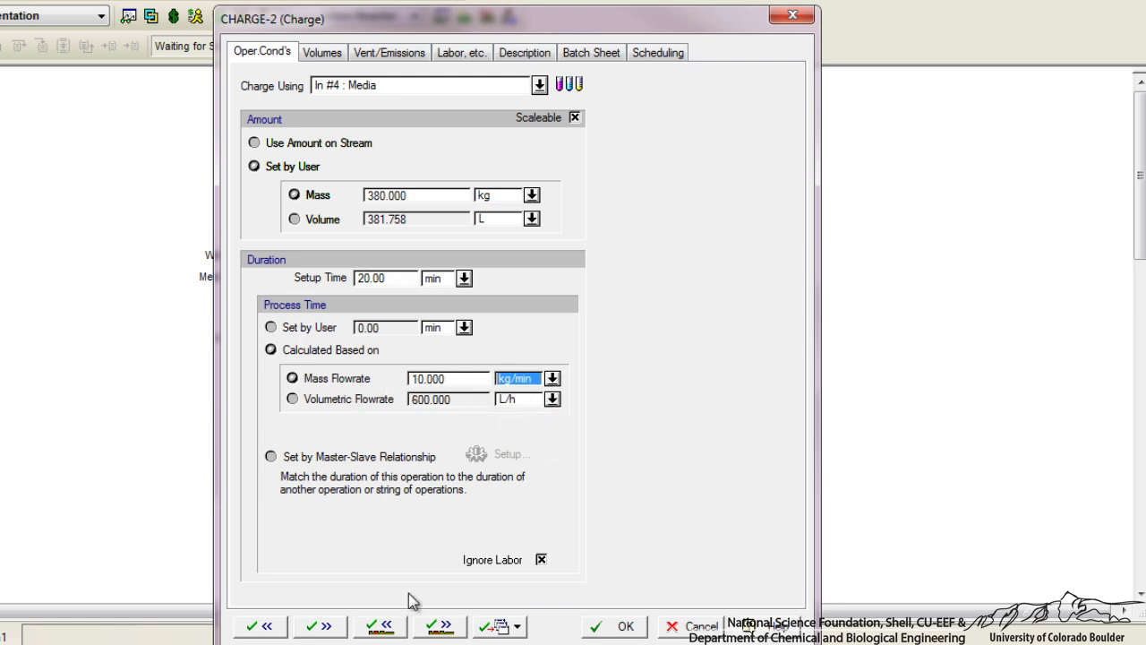
{"action": "left_click", "coordinate": [444, 628]}
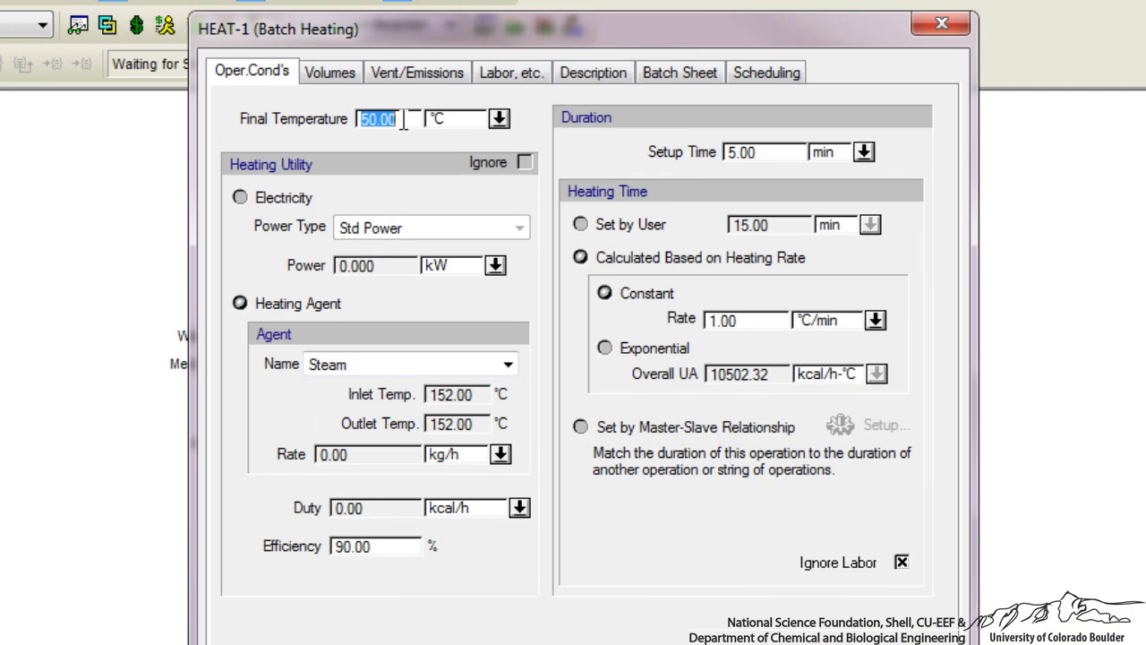
- Set HEAT-1 to 37 °C final temperature at a constant 0.5 °C/min rate
{"action": "type", "text": "37"}
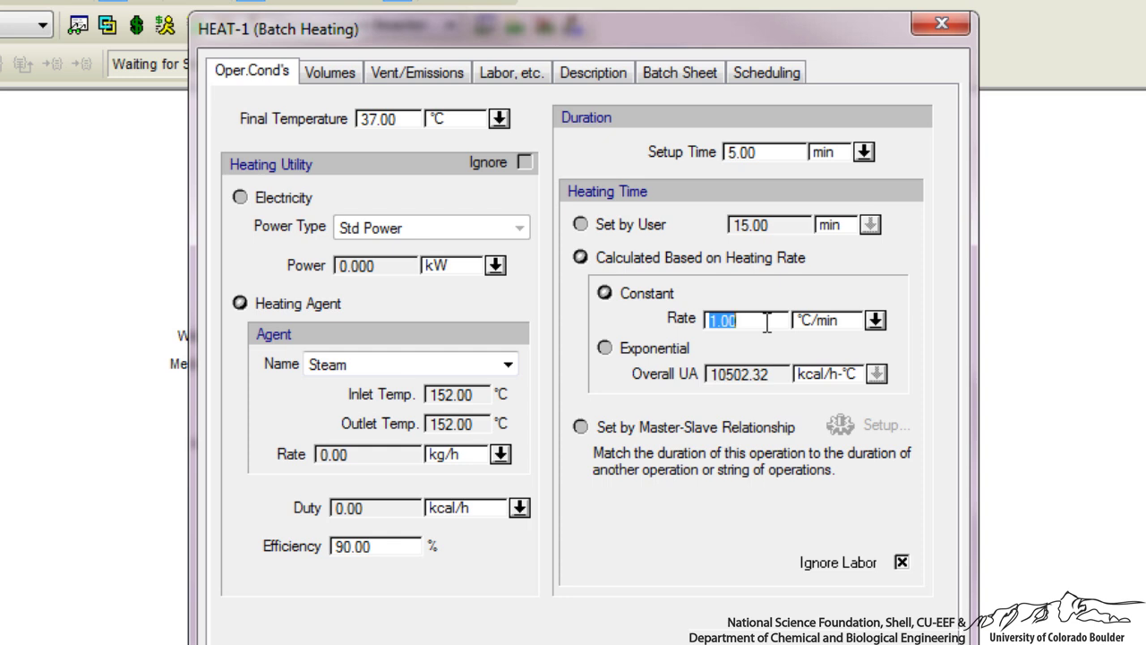
{"action": "type", "text": "0"}
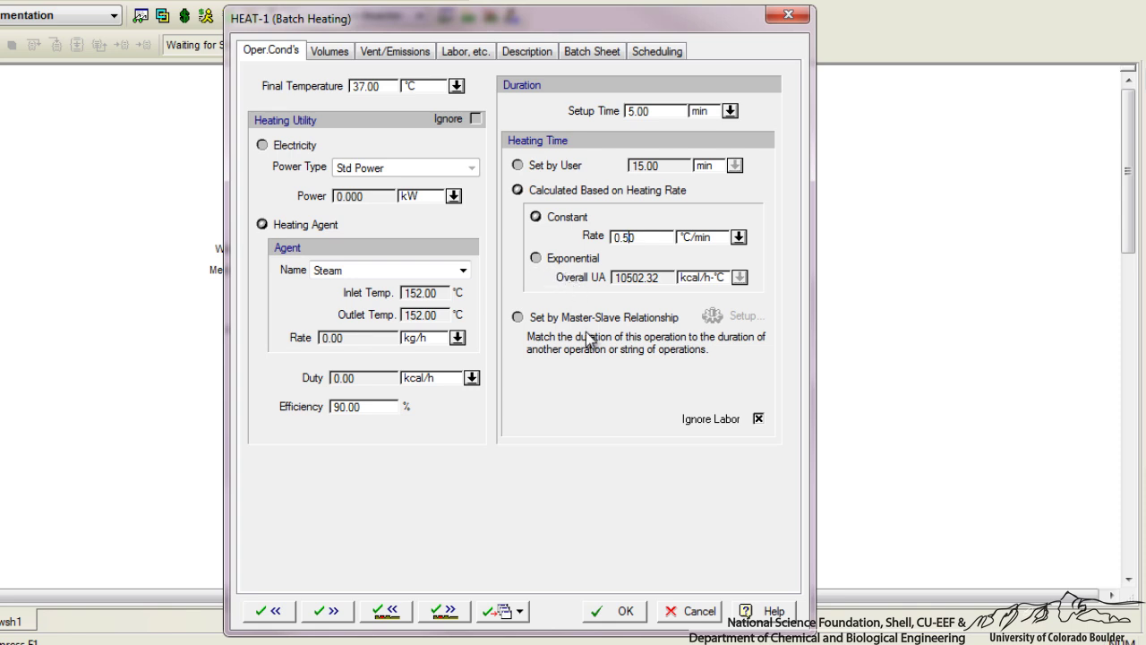
- Open FERMENT-1 and set its maximum allowable working volume to 90%
{"action": "left_click", "coordinate": [440, 613]}
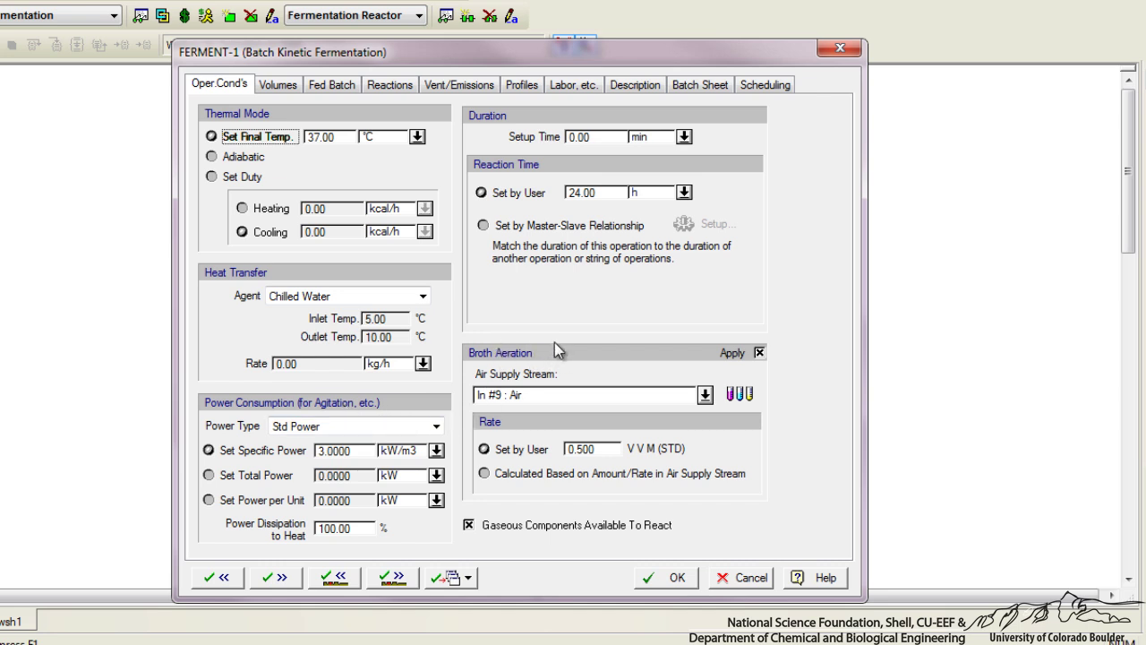
{"action": "left_click", "coordinate": [299, 94]}
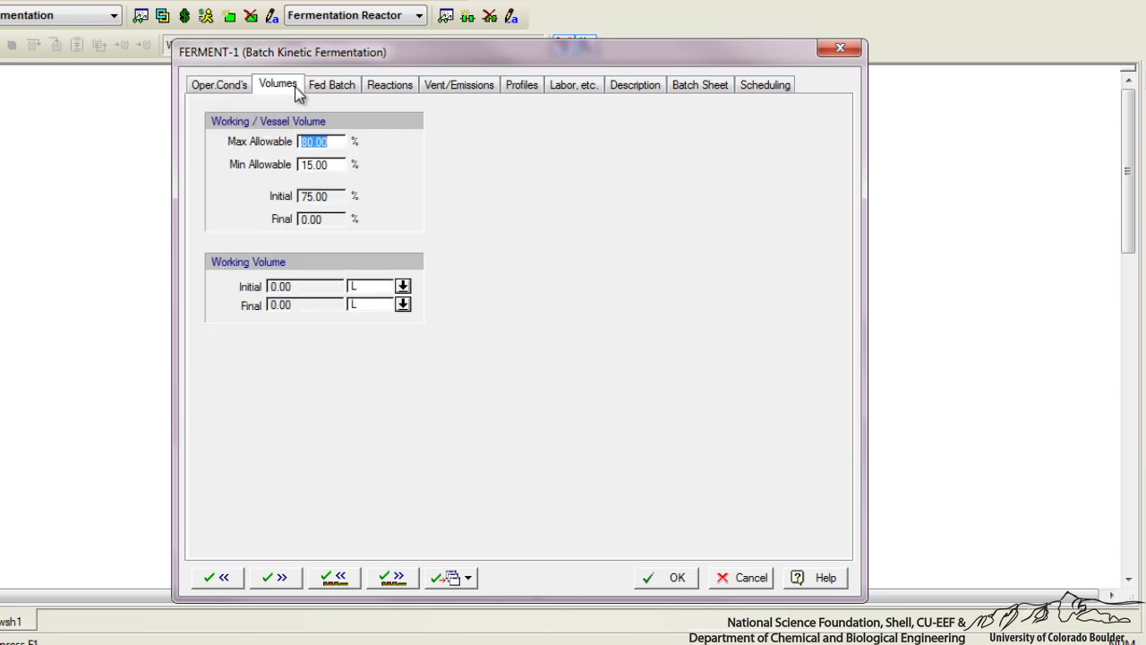
{"action": "type", "text": "9"}
- Edit the fermentation stoichiometry, adding Media and Oxygen as reactants
{"action": "left_click", "coordinate": [383, 90]}
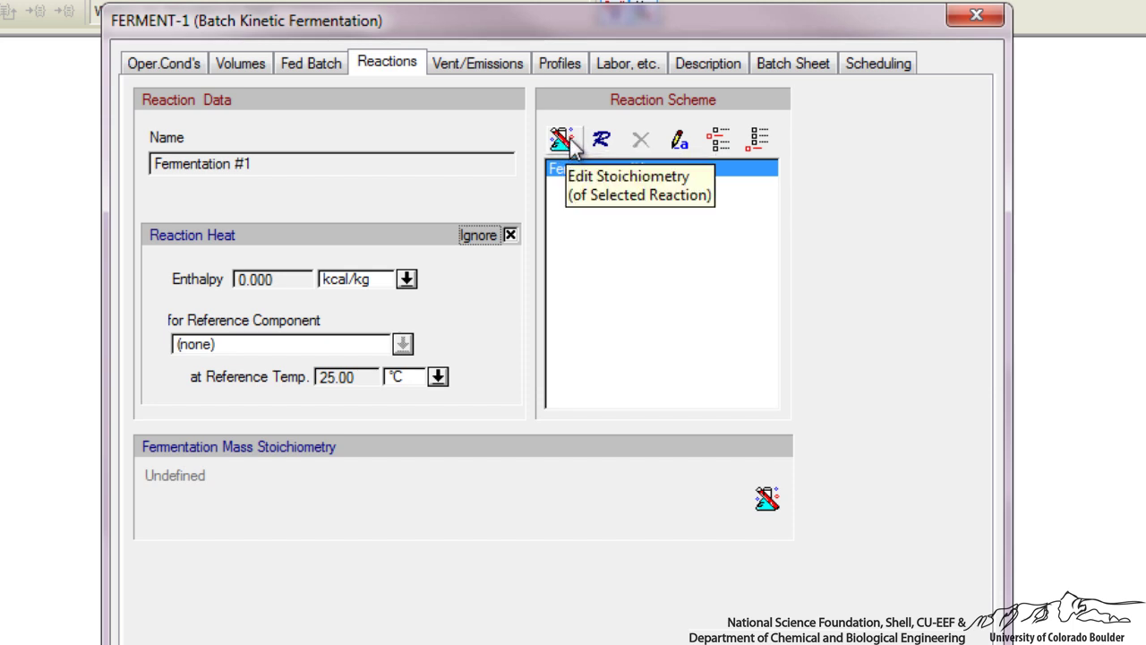
{"action": "left_click", "coordinate": [560, 139]}
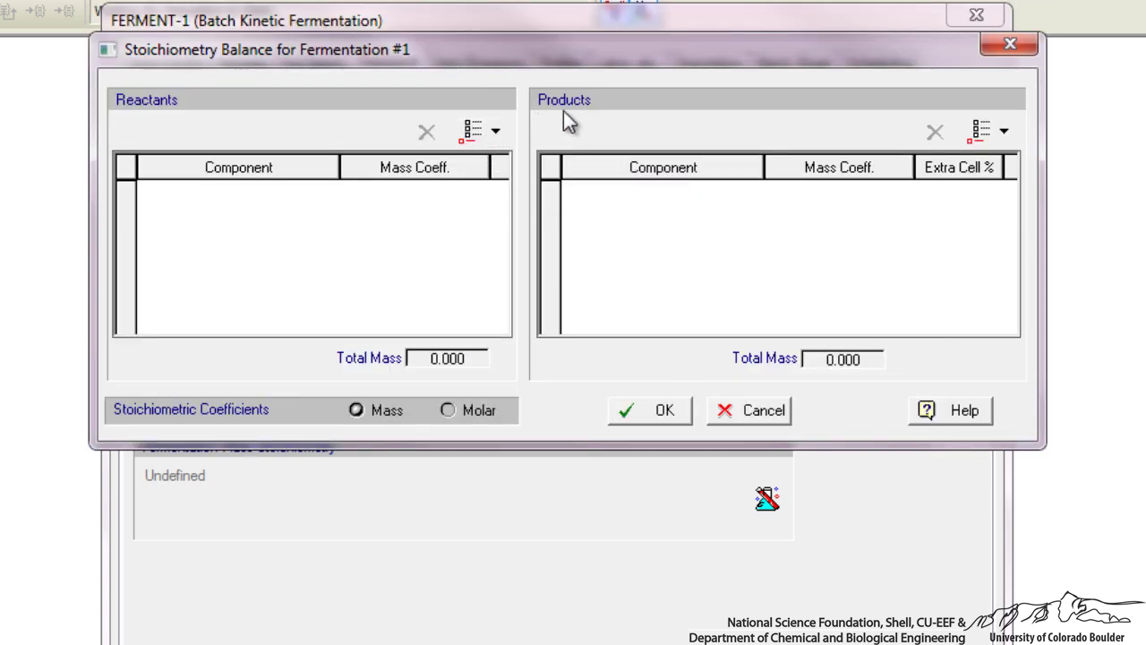
{"action": "left_click", "coordinate": [493, 138]}
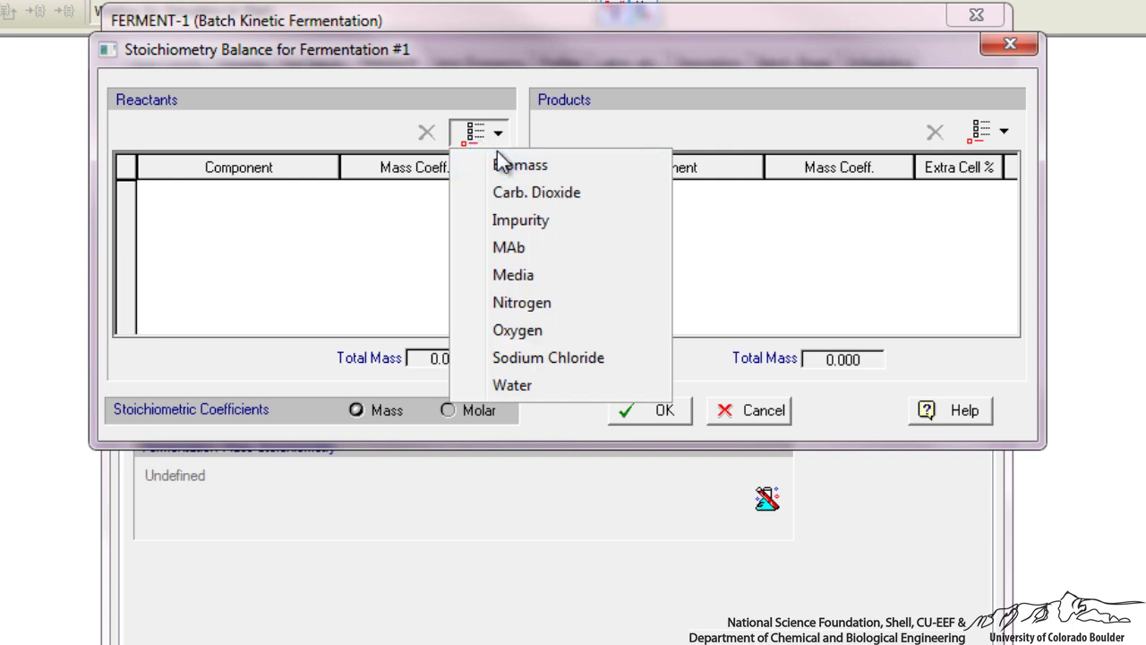
{"action": "left_click", "coordinate": [521, 274]}
{"action": "left_click", "coordinate": [489, 141]}
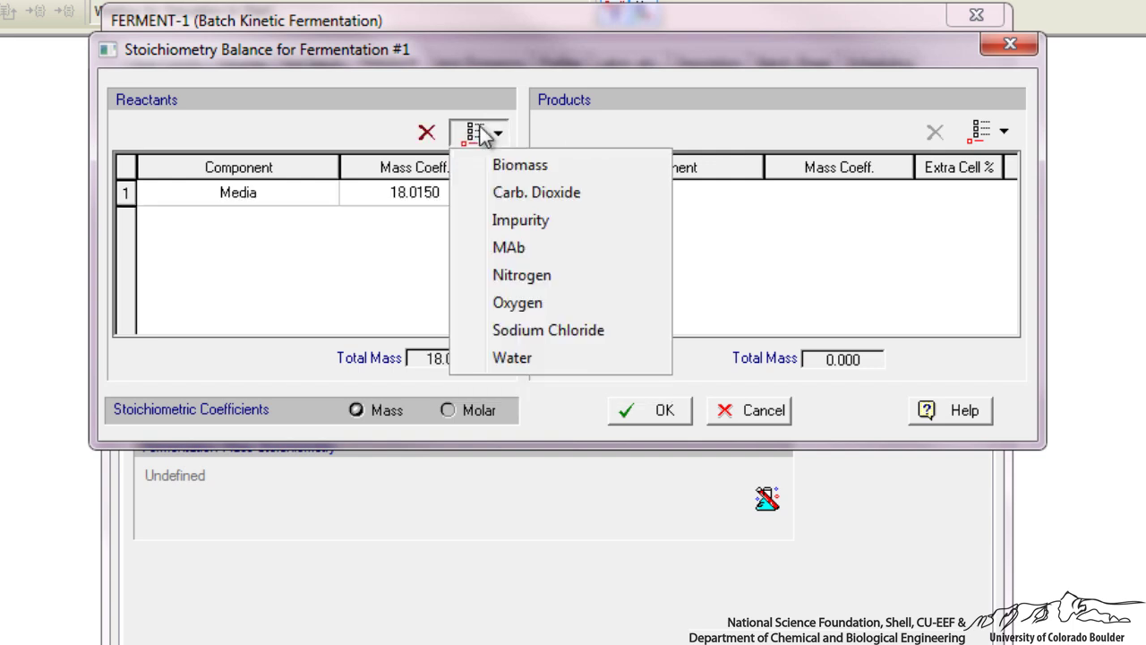
{"action": "left_click", "coordinate": [528, 303]}
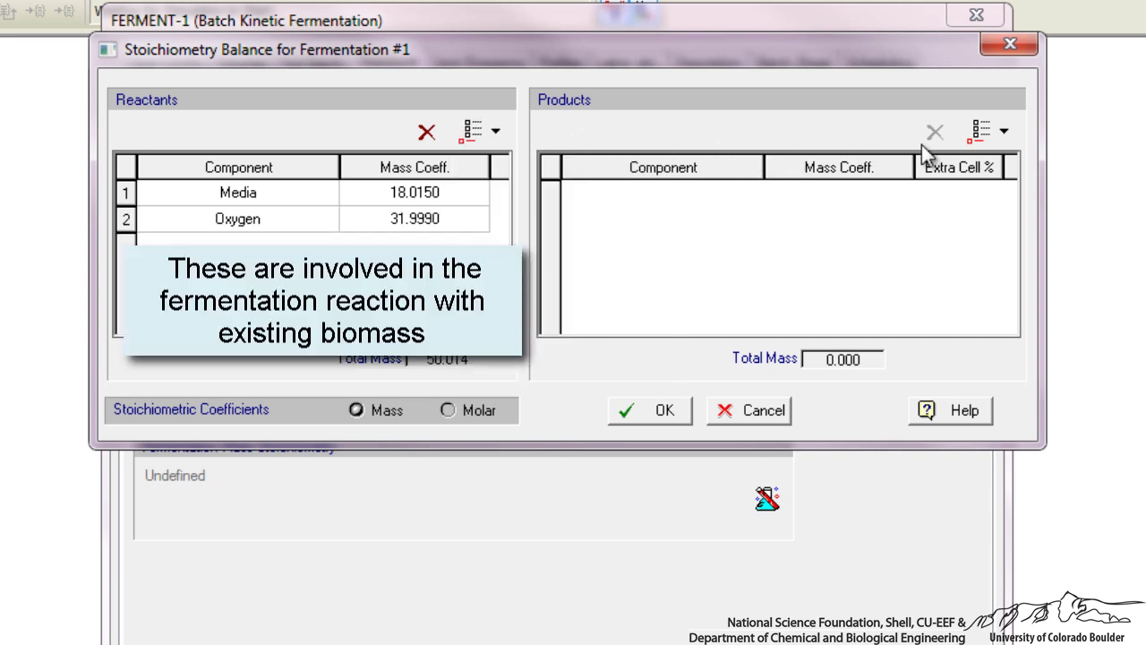
- Add Biomass, Carb. Dioxide, Impurity, MAb and Water as products
{"action": "left_click", "coordinate": [990, 137]}
{"action": "left_click", "coordinate": [990, 161]}
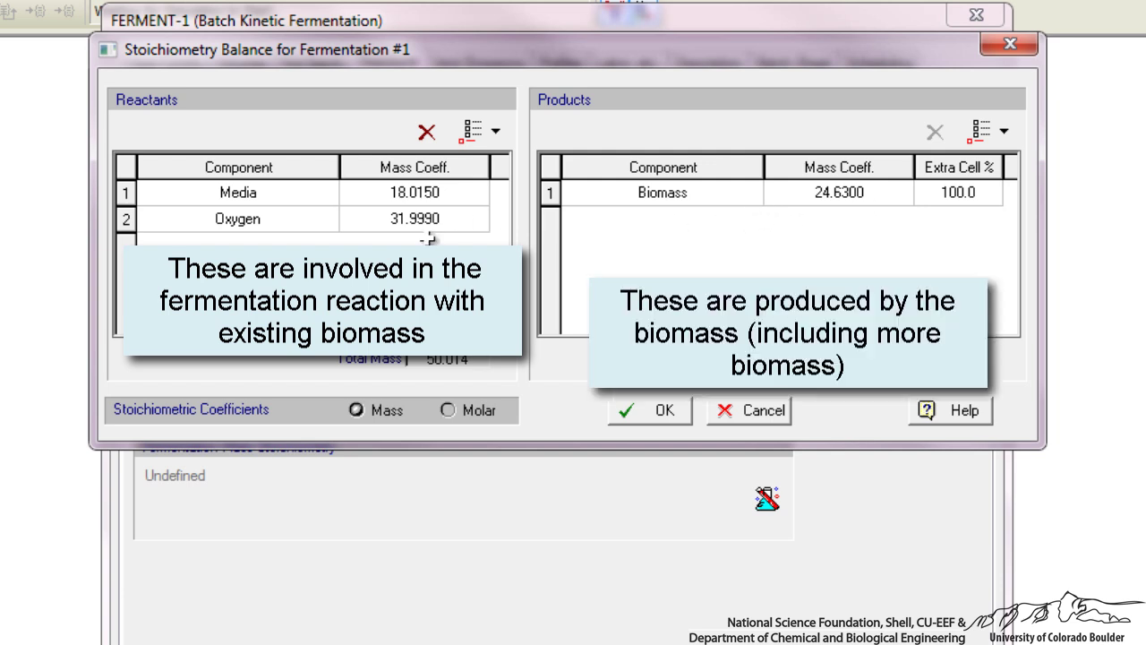
{"action": "left_click", "coordinate": [989, 135]}
{"action": "left_click", "coordinate": [996, 160]}
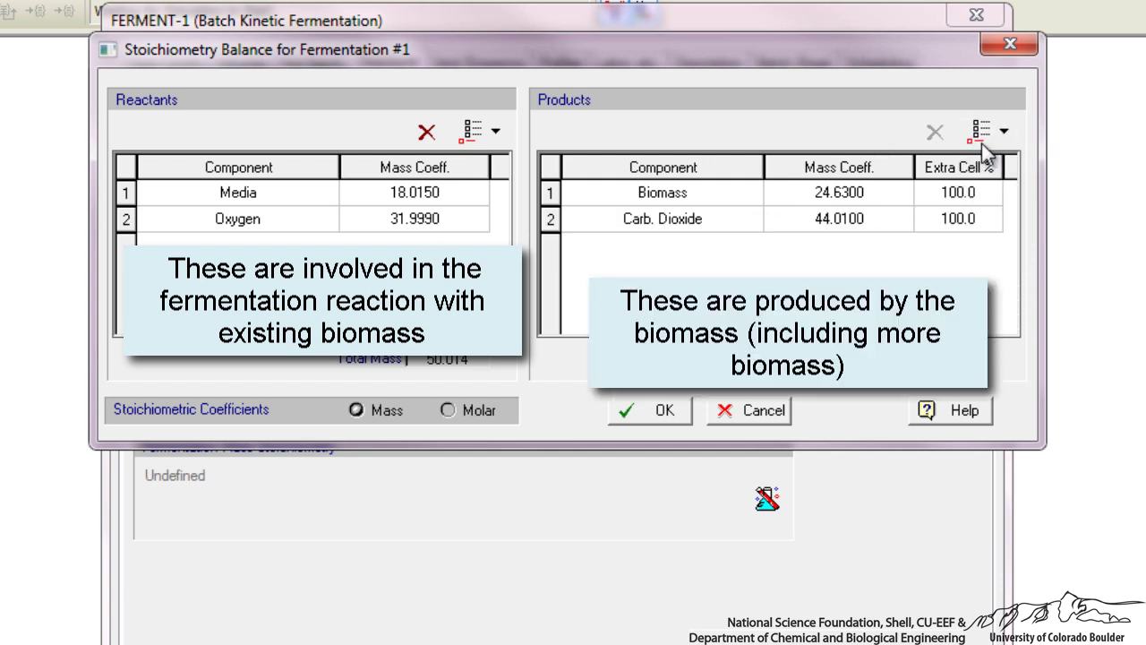
{"action": "left_click", "coordinate": [985, 133]}
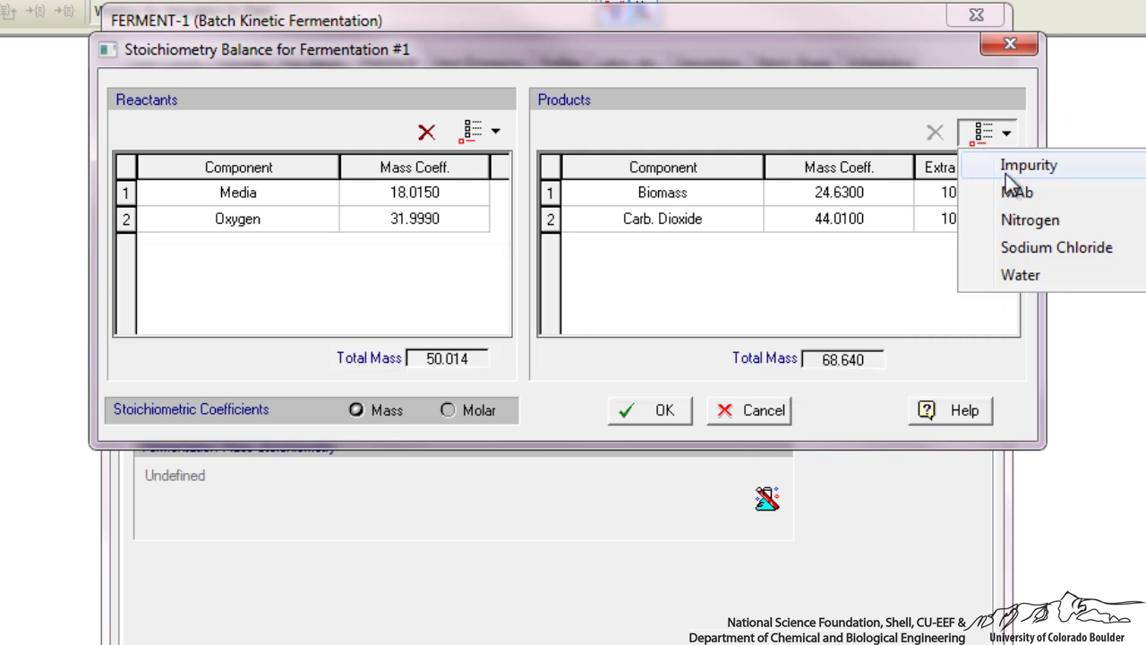
{"action": "left_click", "coordinate": [993, 163]}
{"action": "left_click", "coordinate": [1000, 131]}
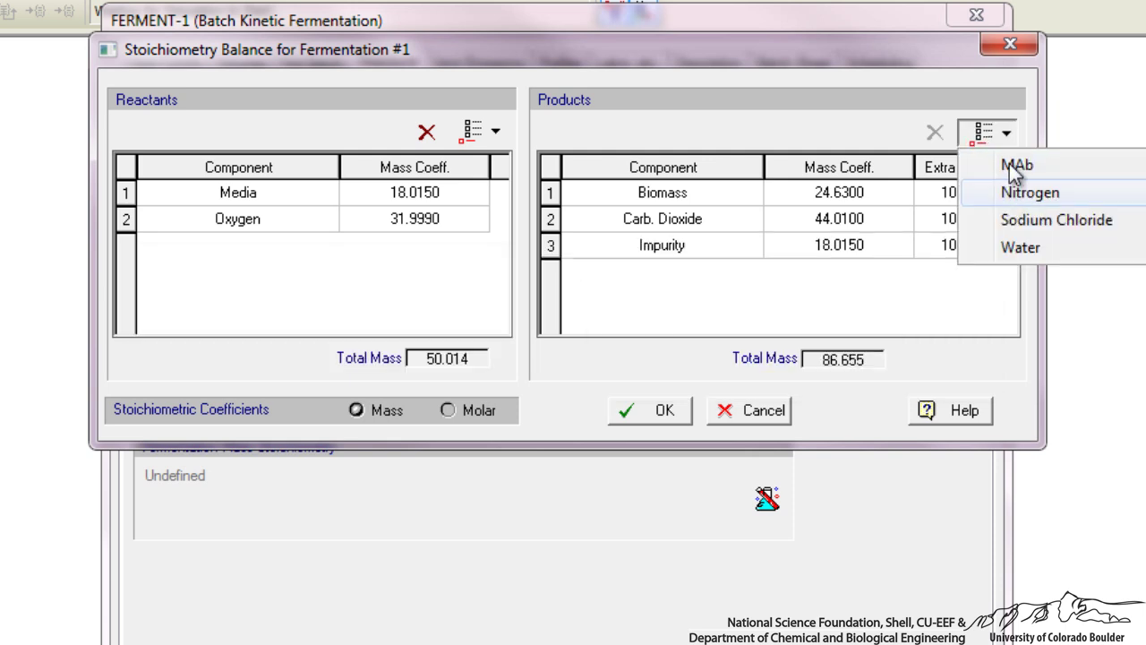
{"action": "left_click", "coordinate": [1004, 165]}
{"action": "left_click", "coordinate": [996, 136]}
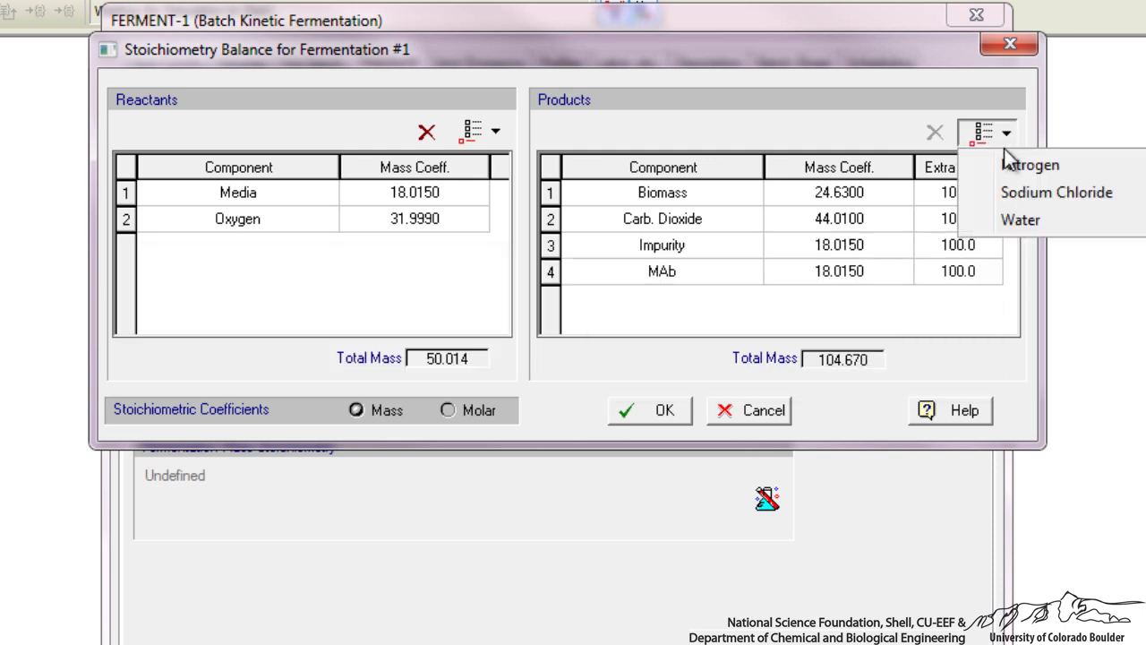
{"action": "left_click", "coordinate": [1020, 217]}
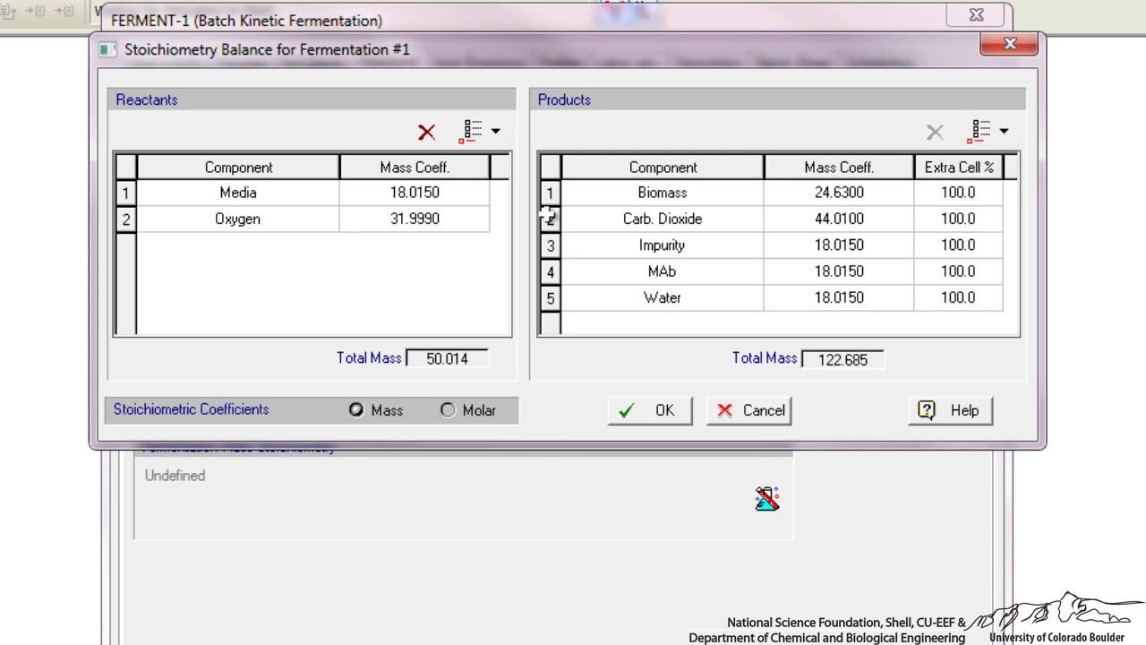
- Enter mass coefficients of 100 for Media and 70 for Oxygen
{"action": "left_click", "coordinate": [363, 411]}
{"action": "left_click", "coordinate": [428, 201]}
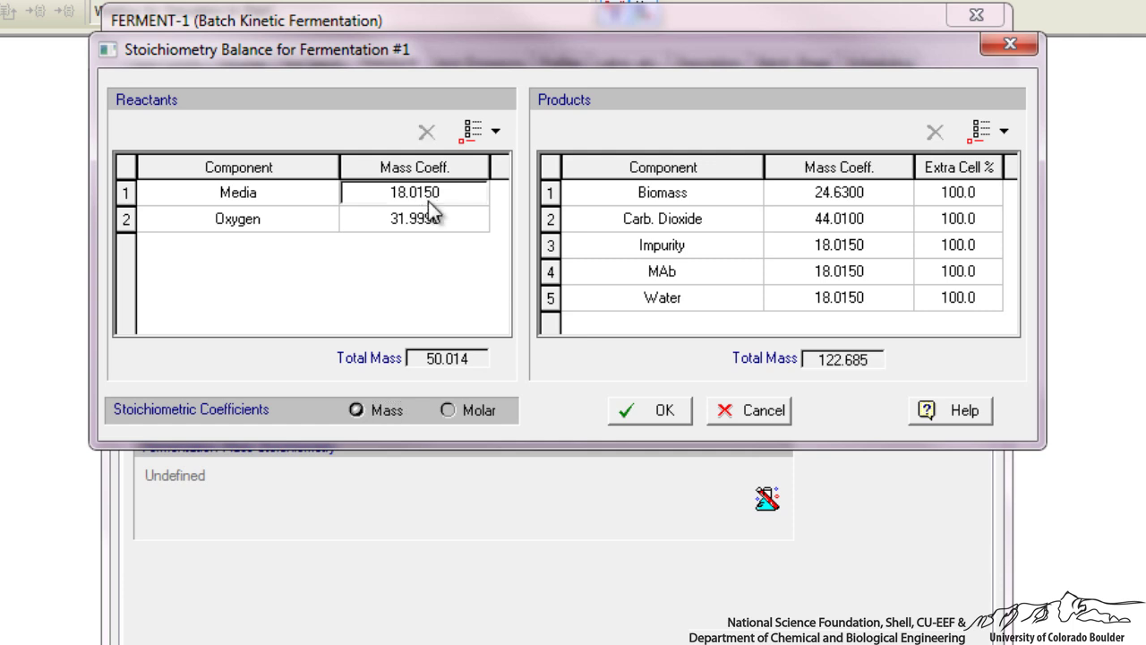
{"action": "type", "text": "100"}
{"action": "key", "text": "Return"}
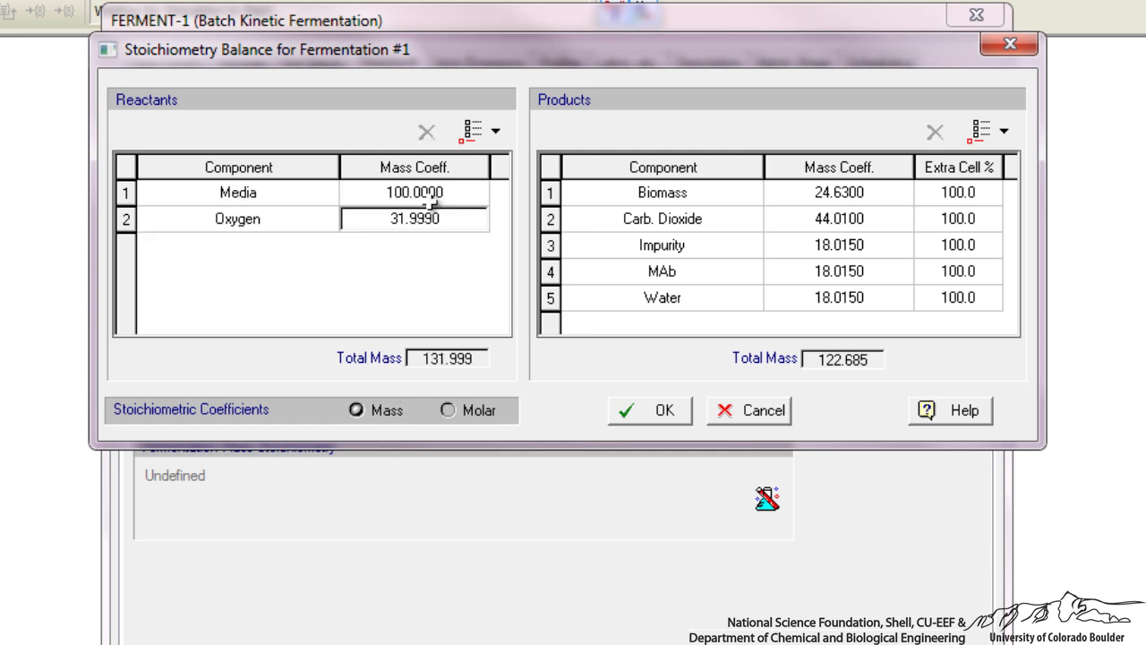
{"action": "type", "text": "70"}
{"action": "key", "text": "Return"}
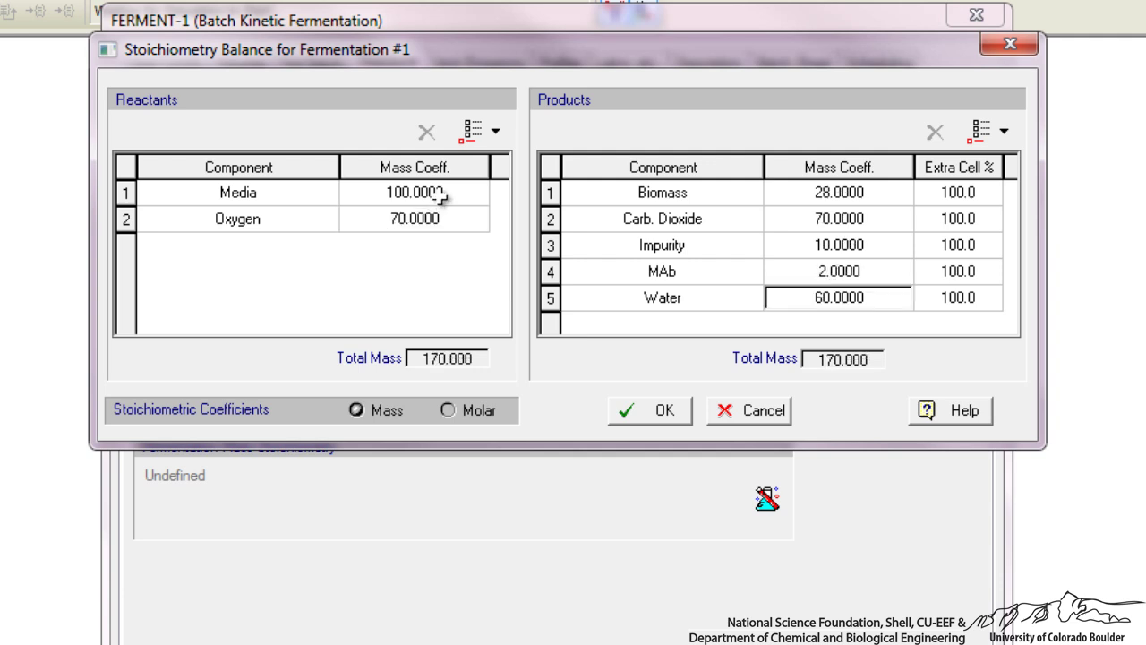
- Stop ignoring reaction heat: enthalpy -3697 kcal/kg, reference Oxygen, reference temperature 37 °C
{"action": "left_click", "coordinate": [649, 405]}
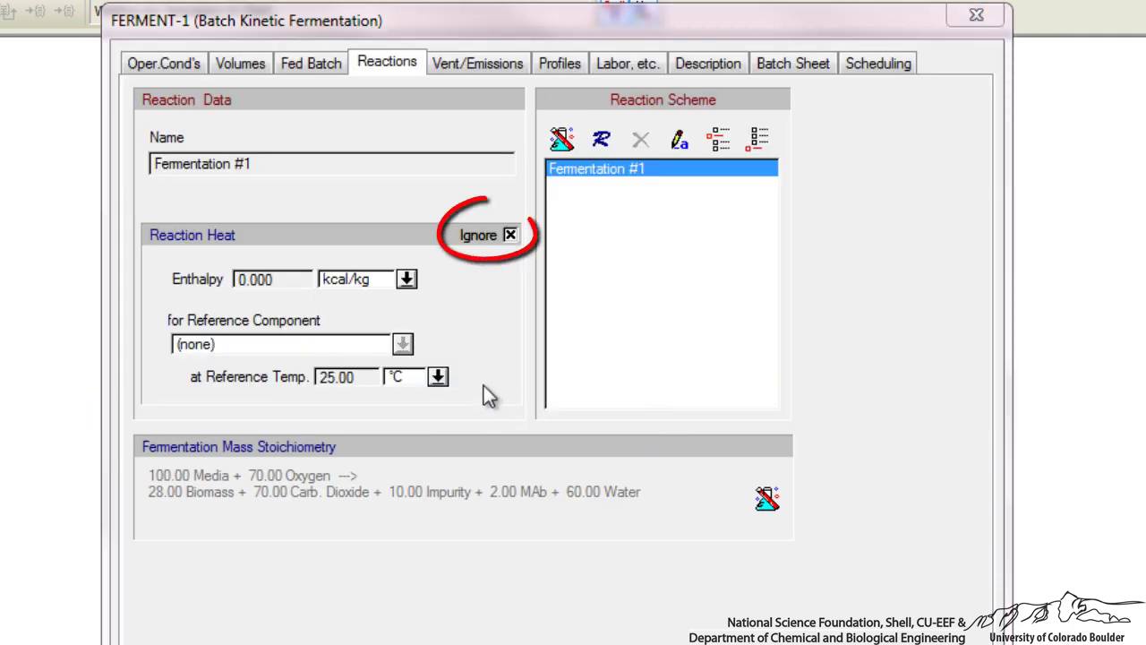
{"action": "left_click", "coordinate": [509, 234]}
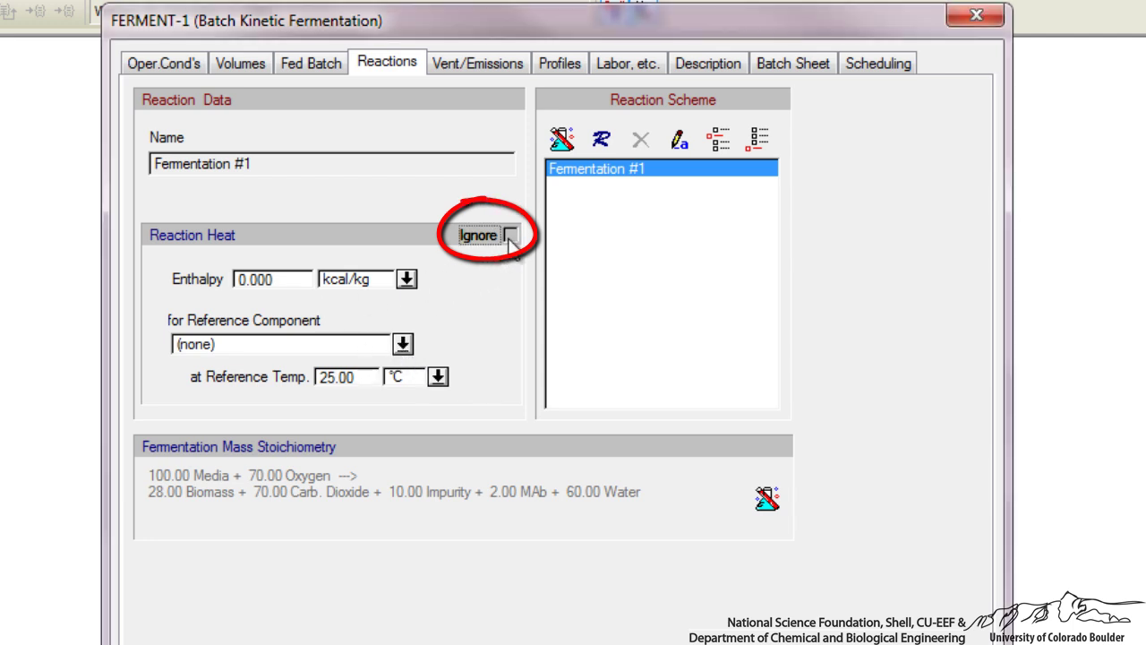
{"action": "left_click", "coordinate": [286, 280]}
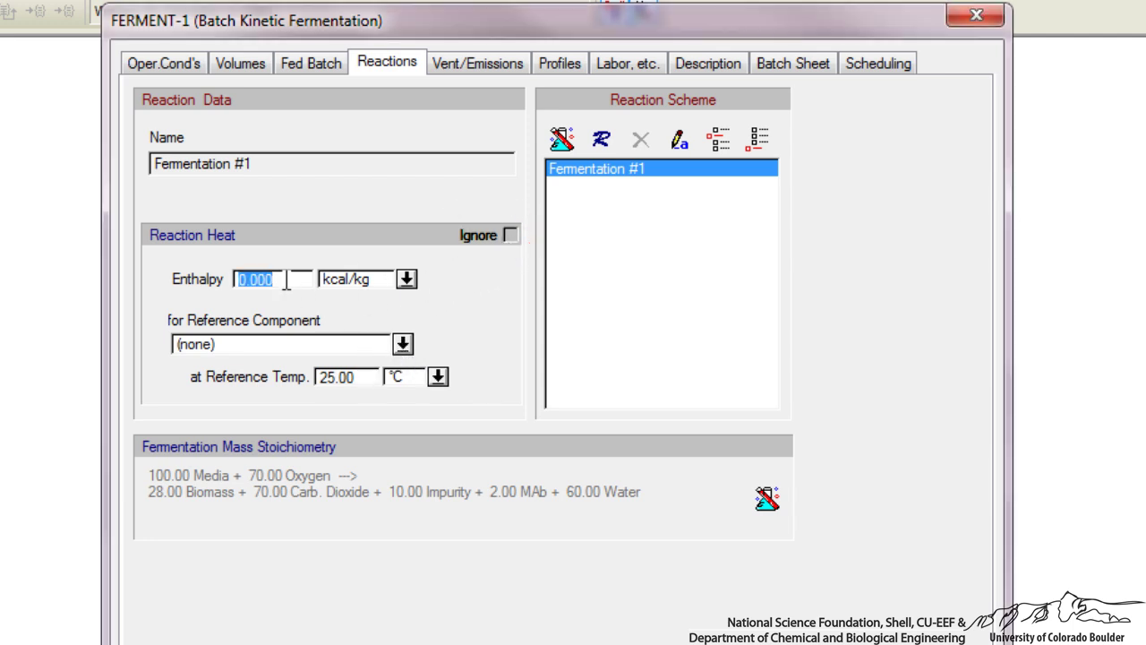
{"action": "type", "text": "-3697"}
{"action": "left_click", "coordinate": [362, 349]}
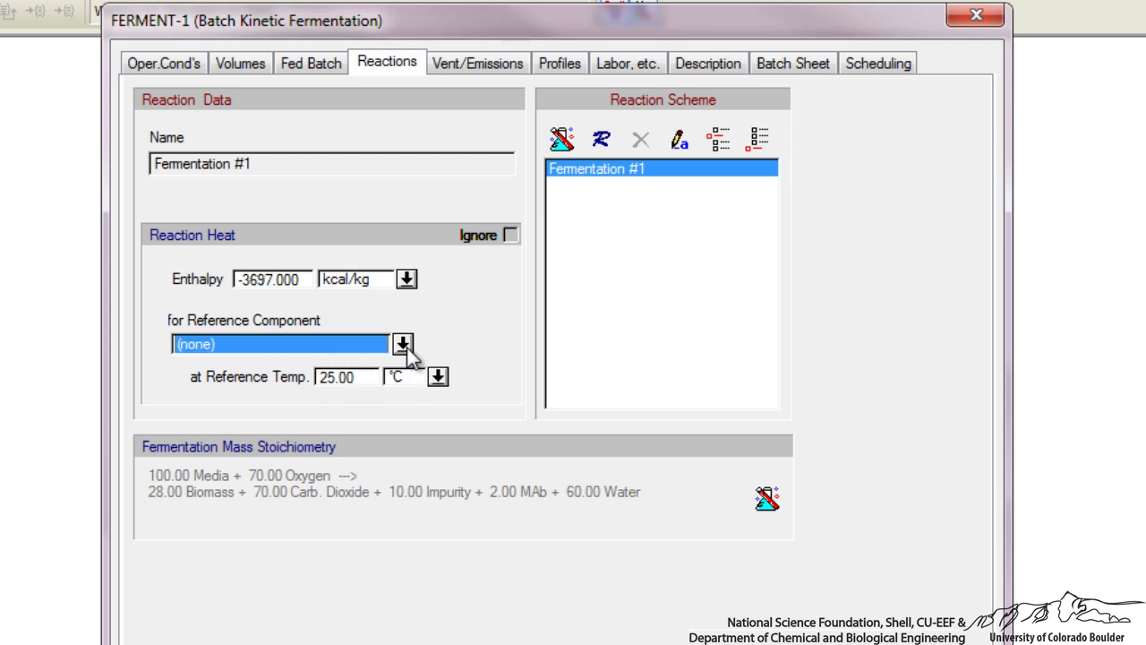
{"action": "left_click", "coordinate": [402, 343]}
{"action": "left_click", "coordinate": [401, 432]}
{"action": "left_click", "coordinate": [401, 432]}
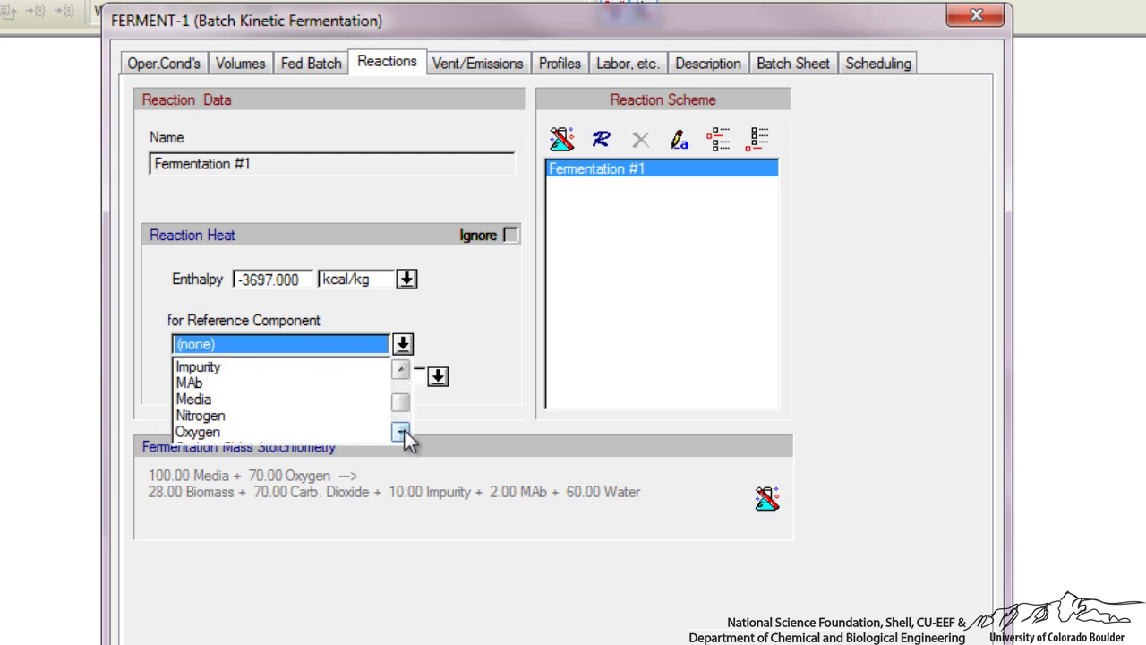
{"action": "left_click", "coordinate": [217, 410]}
{"action": "double_click", "coordinate": [327, 377]}
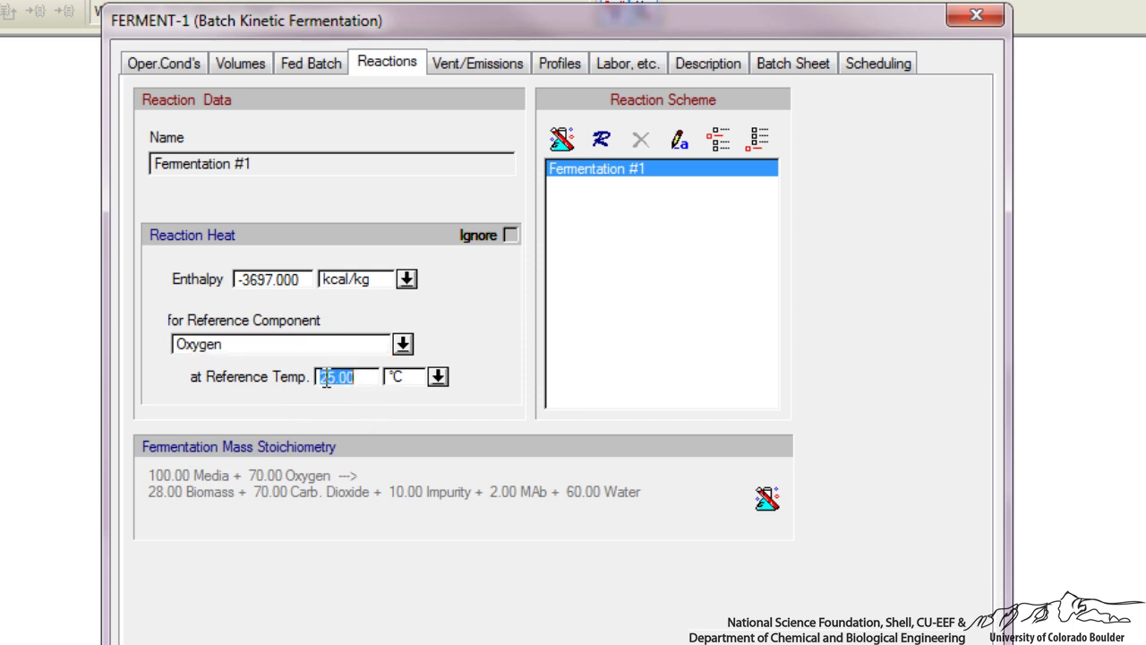
{"action": "type", "text": "37"}
- In the kinetics, make Media the Monod substrate for the S1 term
{"action": "left_click", "coordinate": [602, 141]}
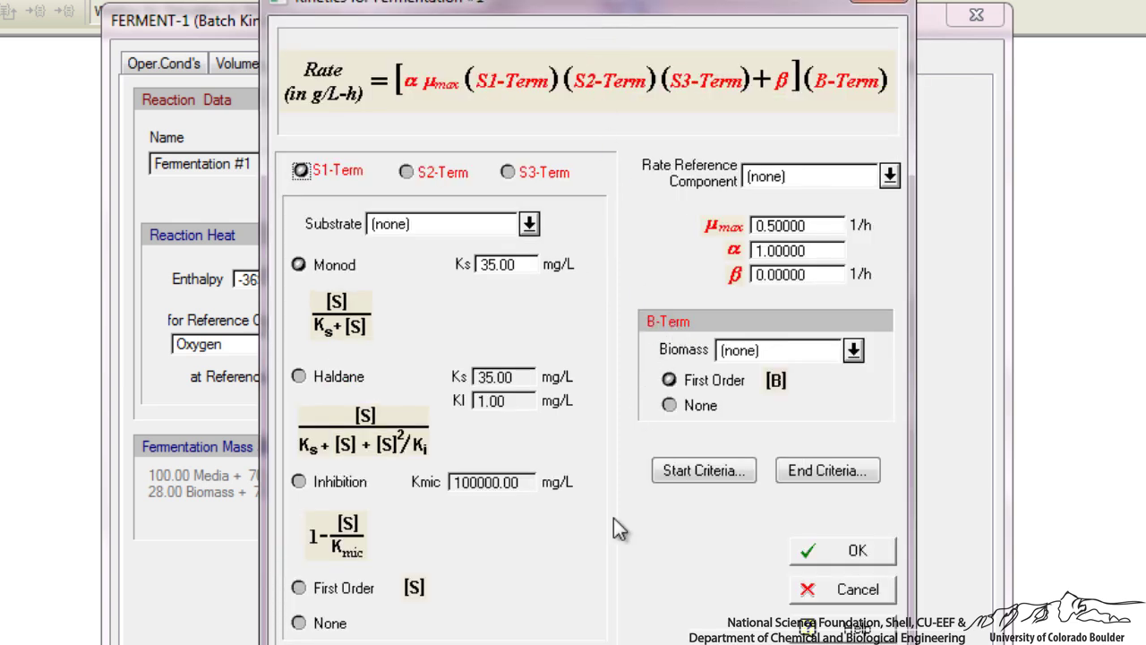
{"action": "left_click", "coordinate": [529, 223]}
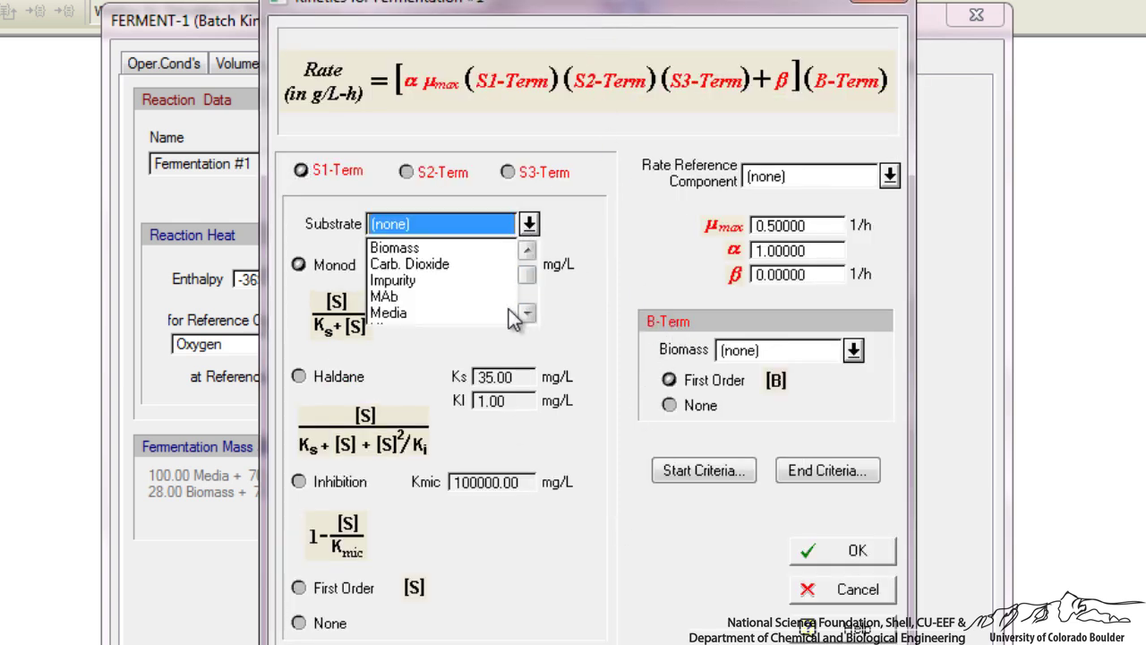
{"action": "left_click", "coordinate": [418, 312]}
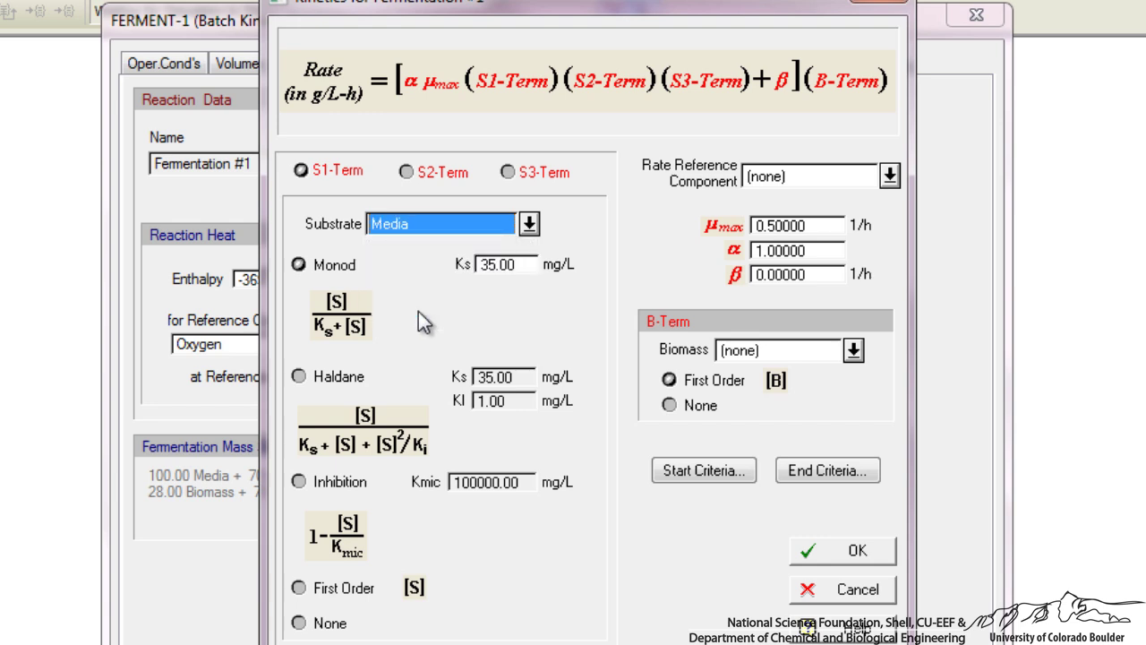
{"action": "left_click", "coordinate": [322, 265]}
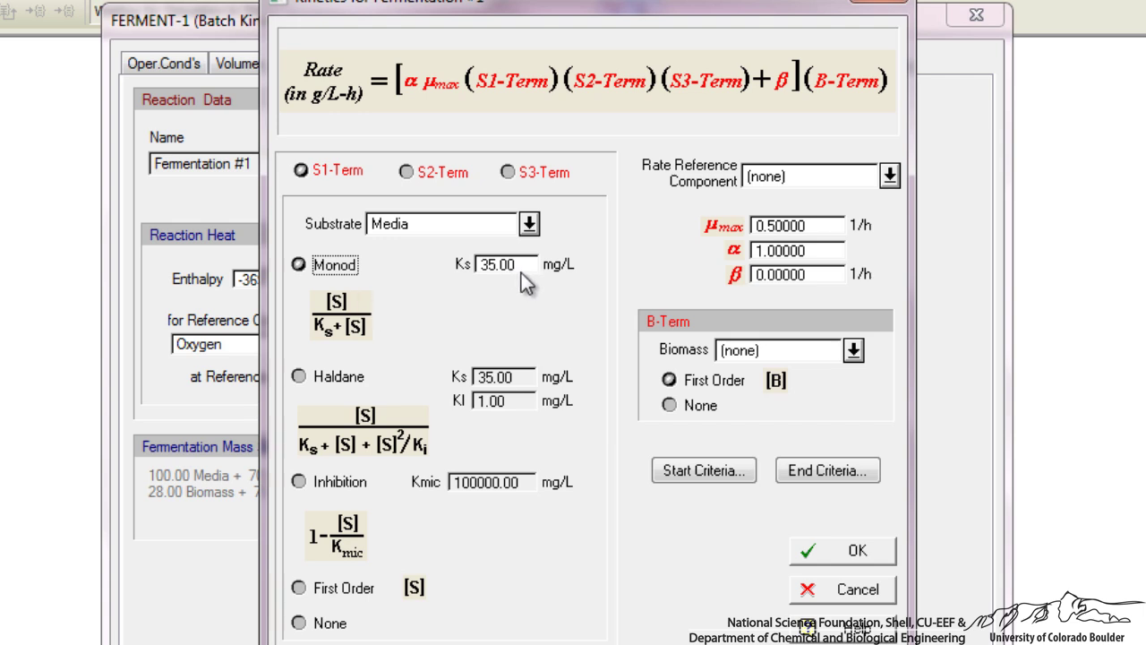
- Use Biomass as rate reference with μmax 0.2 and a first-order Biomass B-Term
{"action": "left_click", "coordinate": [835, 174]}
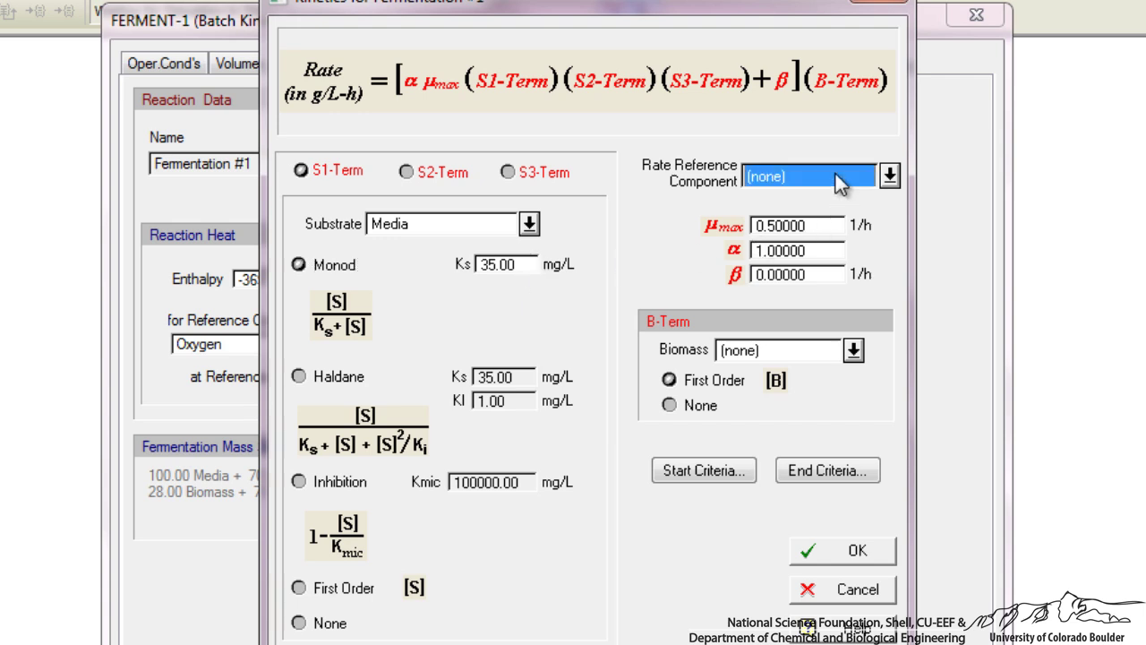
{"action": "left_click", "coordinate": [893, 177]}
{"action": "left_click", "coordinate": [770, 200]}
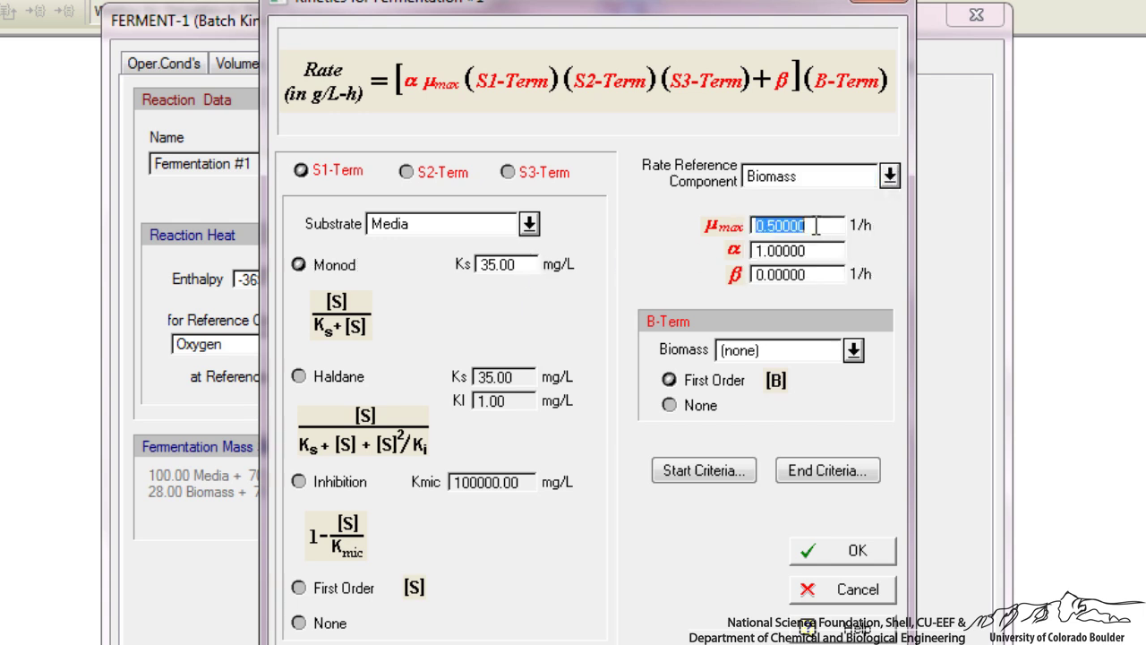
{"action": "type", "text": "0.2"}
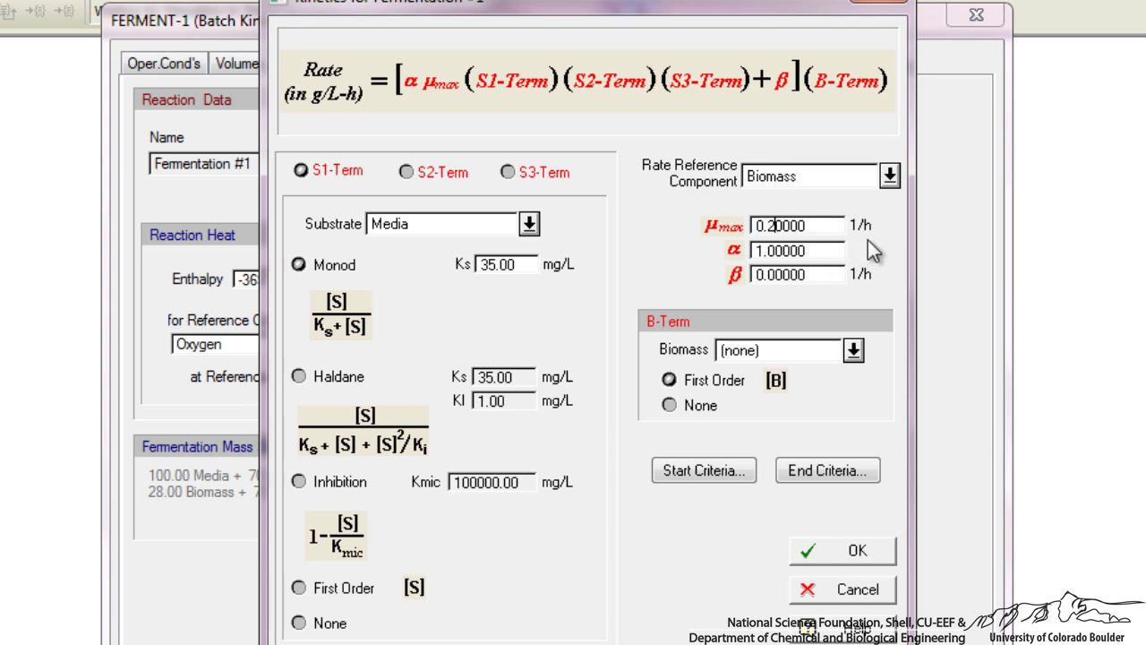
{"action": "left_click", "coordinate": [760, 349]}
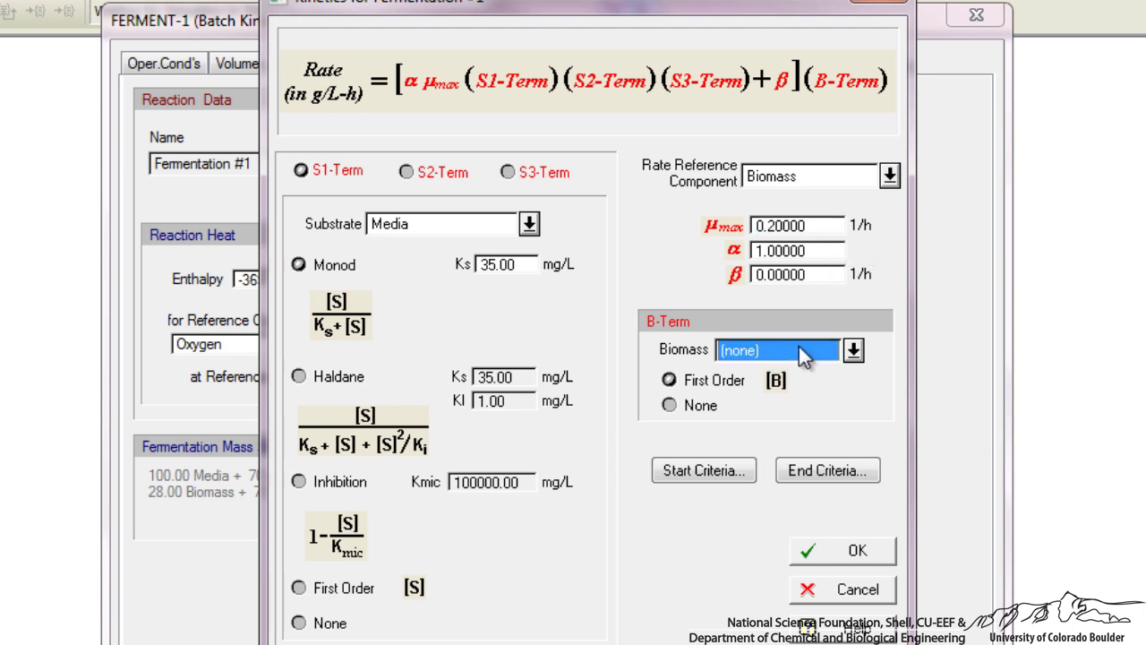
{"action": "left_click", "coordinate": [852, 350]}
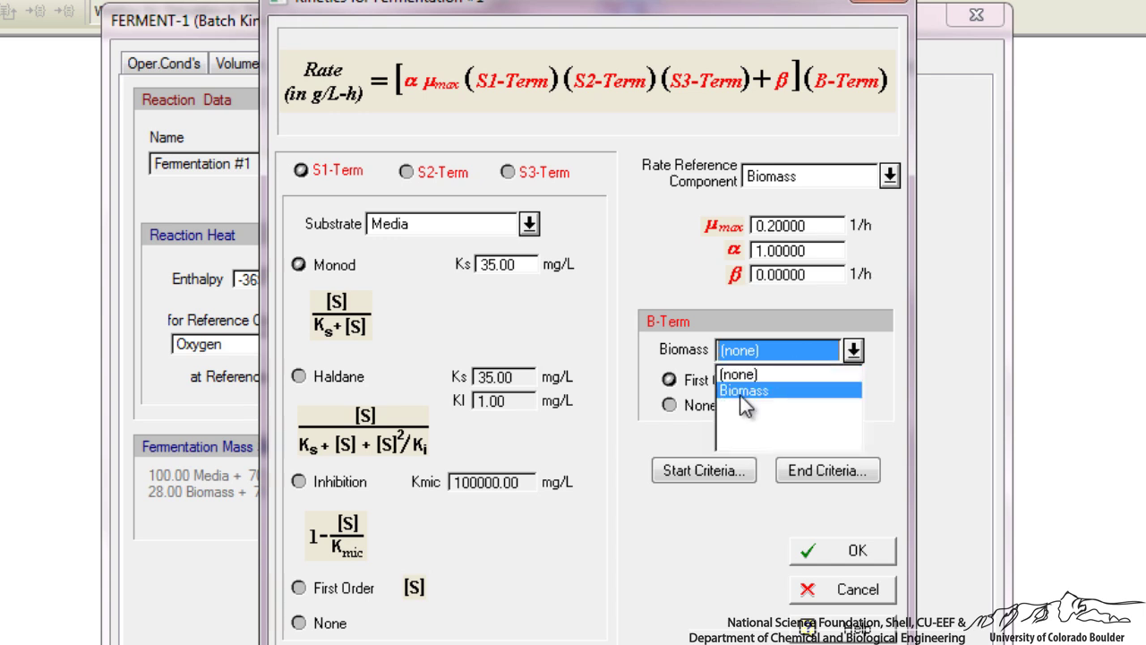
{"action": "left_click", "coordinate": [739, 394]}
{"action": "left_click", "coordinate": [716, 385]}
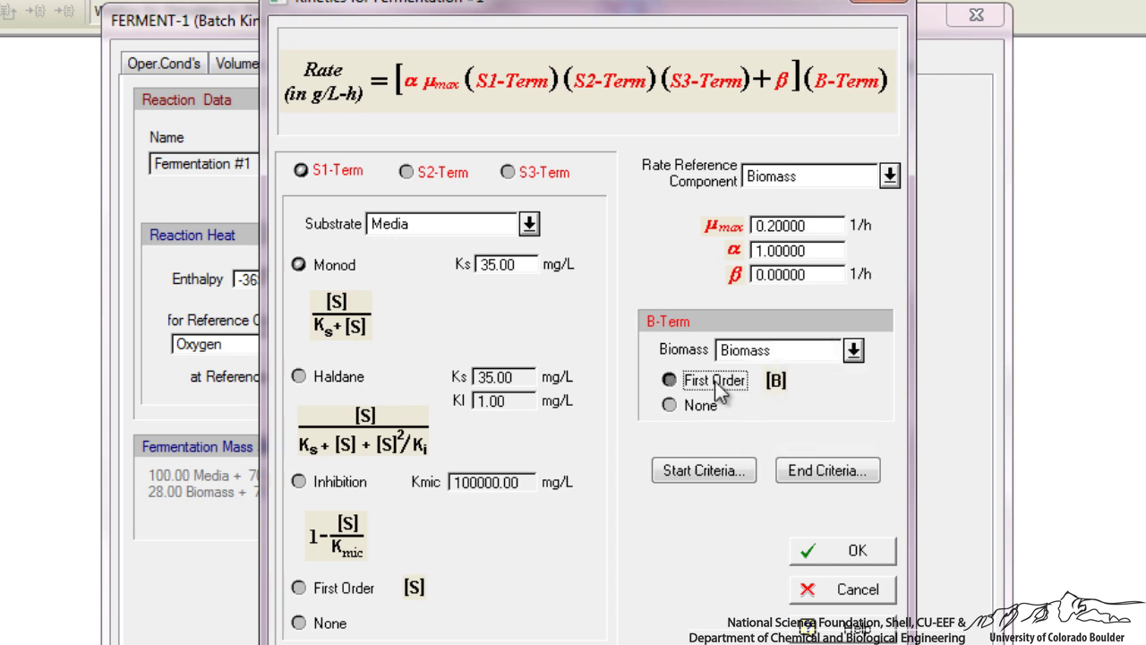
- Accept the kinetics and turn on component emissions on the Vent/Emissions tab
{"action": "left_click", "coordinate": [827, 555]}
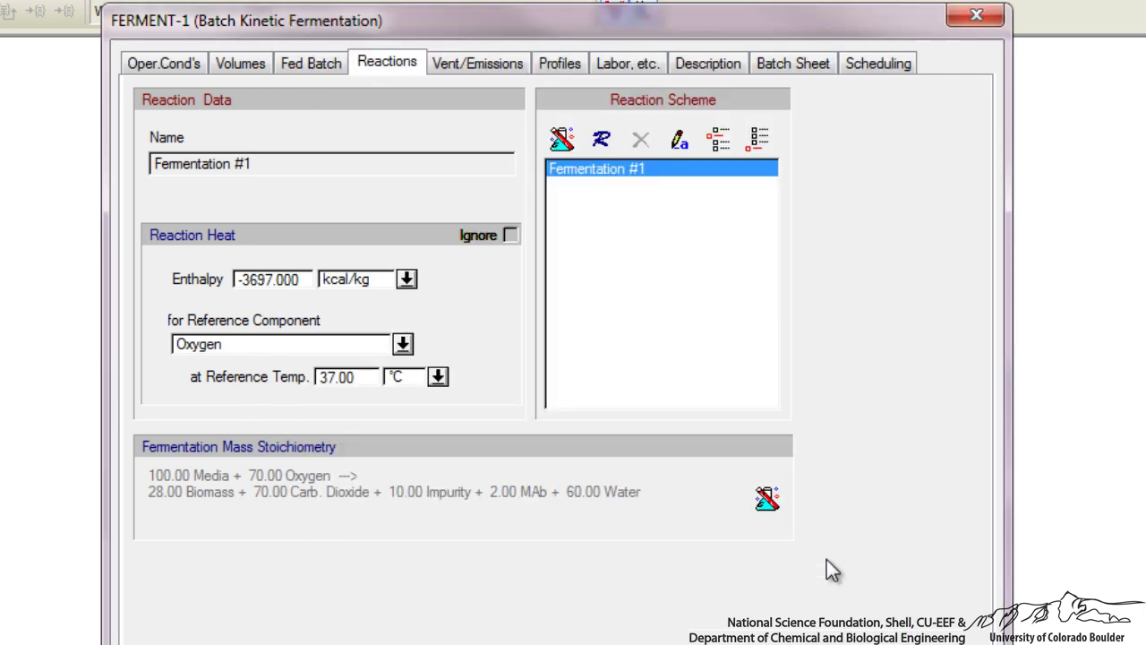
{"action": "left_click", "coordinate": [473, 62]}
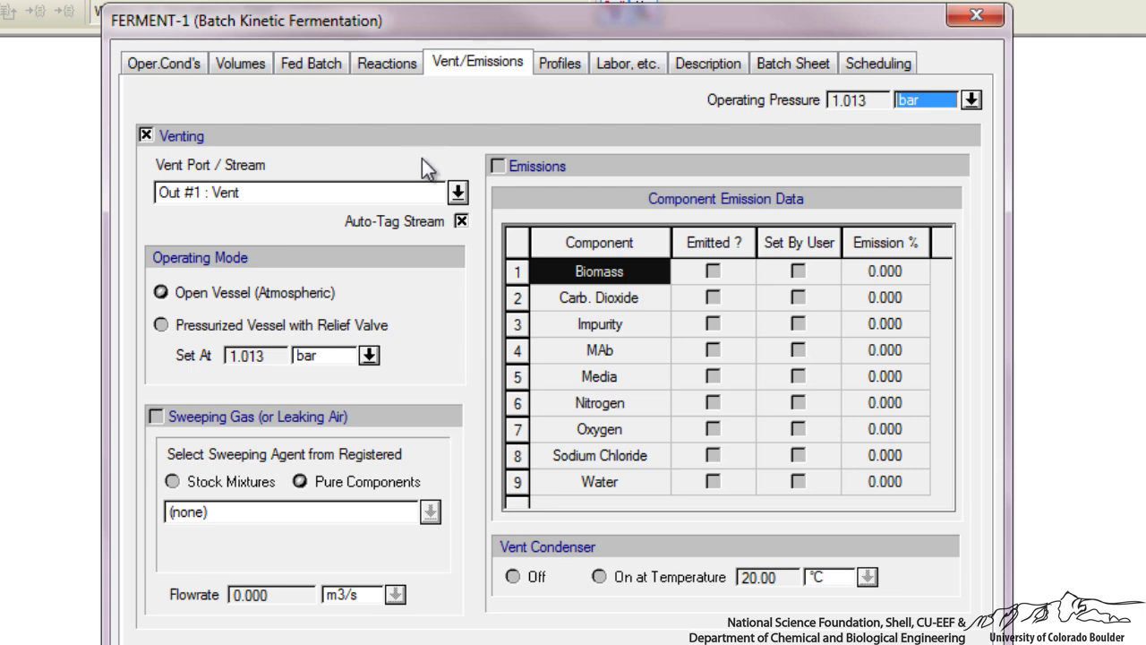
{"action": "left_click", "coordinate": [497, 167]}
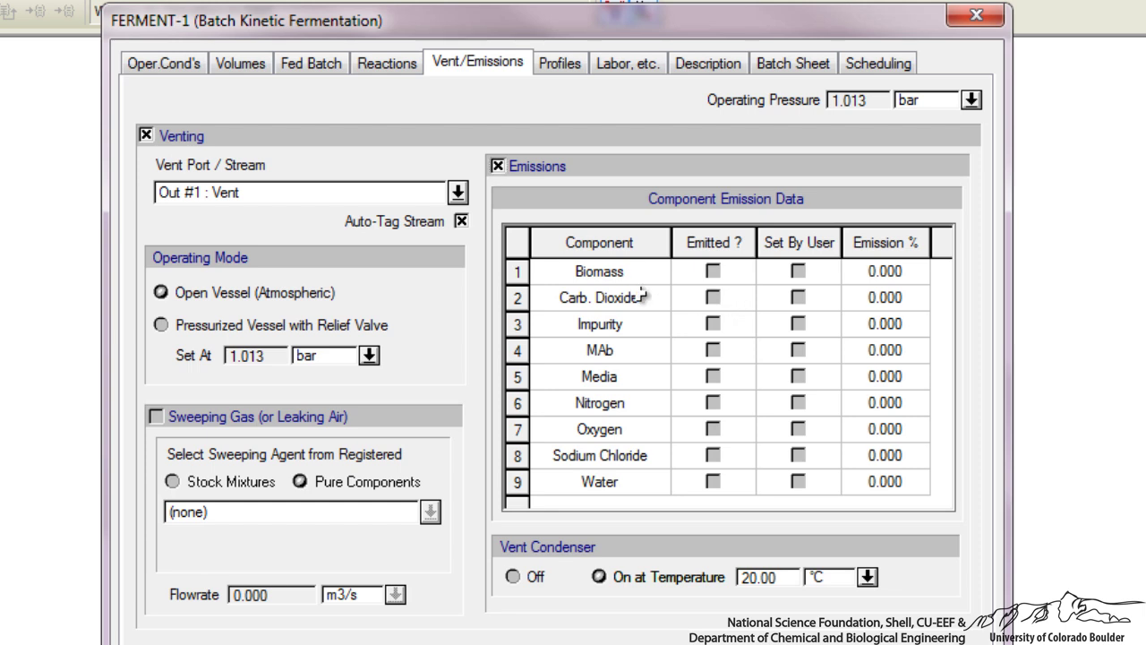
- Emit 100% of Carb. Dioxide, set by user, with the vent condenser off
{"action": "left_click", "coordinate": [712, 297]}
{"action": "left_click", "coordinate": [797, 296]}
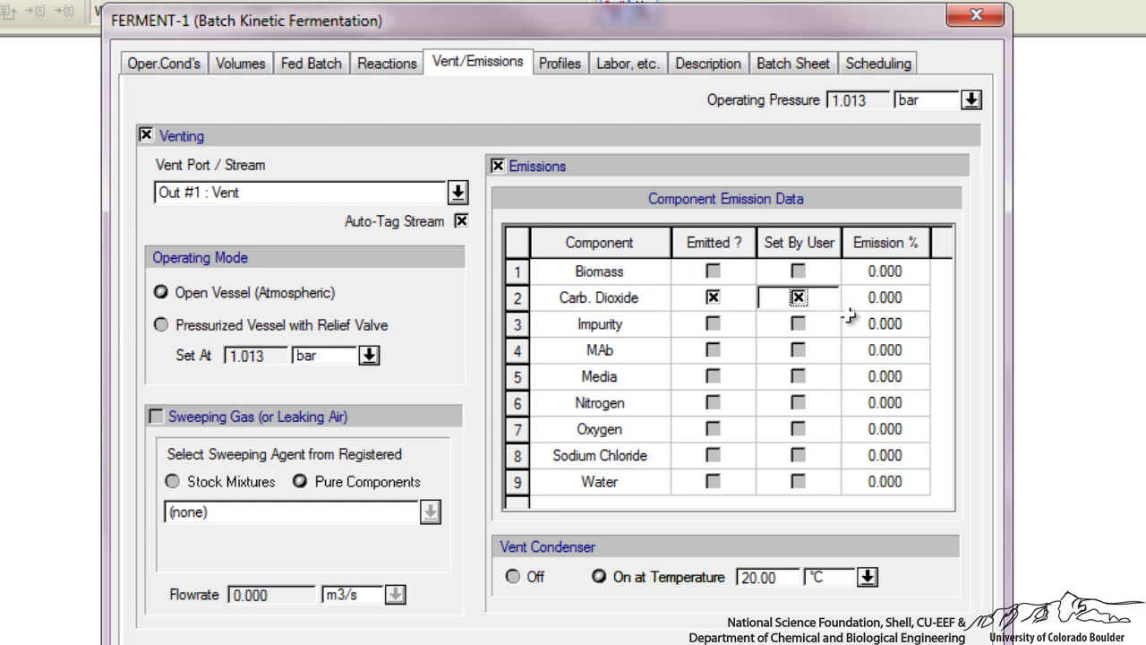
{"action": "left_click", "coordinate": [881, 303]}
{"action": "left_click", "coordinate": [851, 298]}
{"action": "type", "text": "10"}
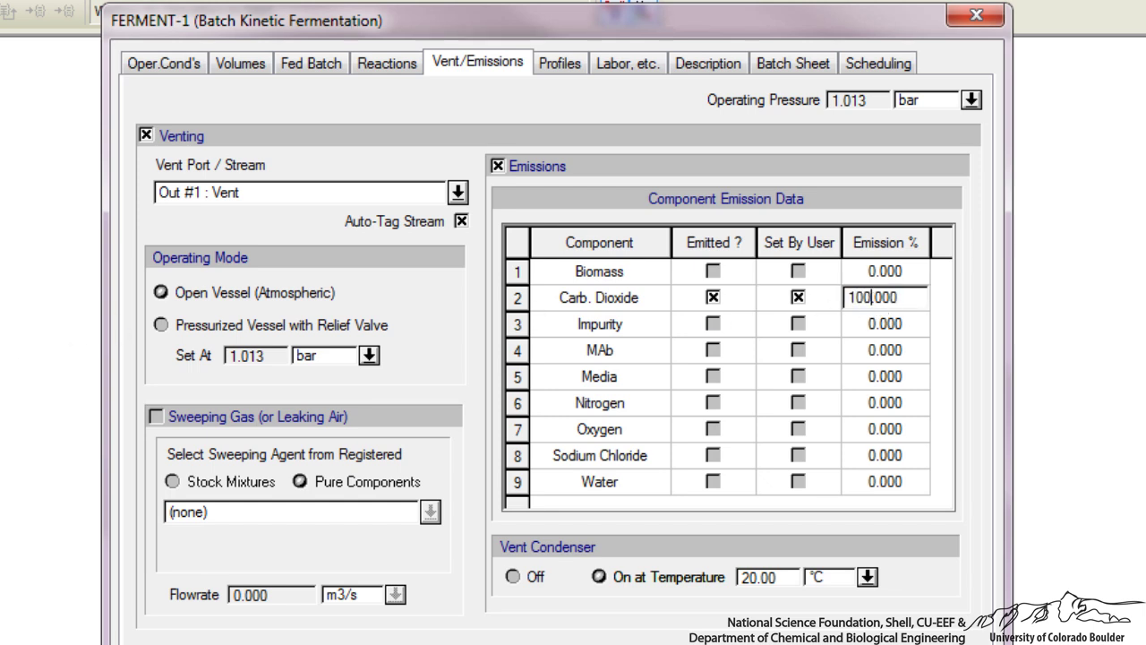
{"action": "left_click", "coordinate": [604, 583]}
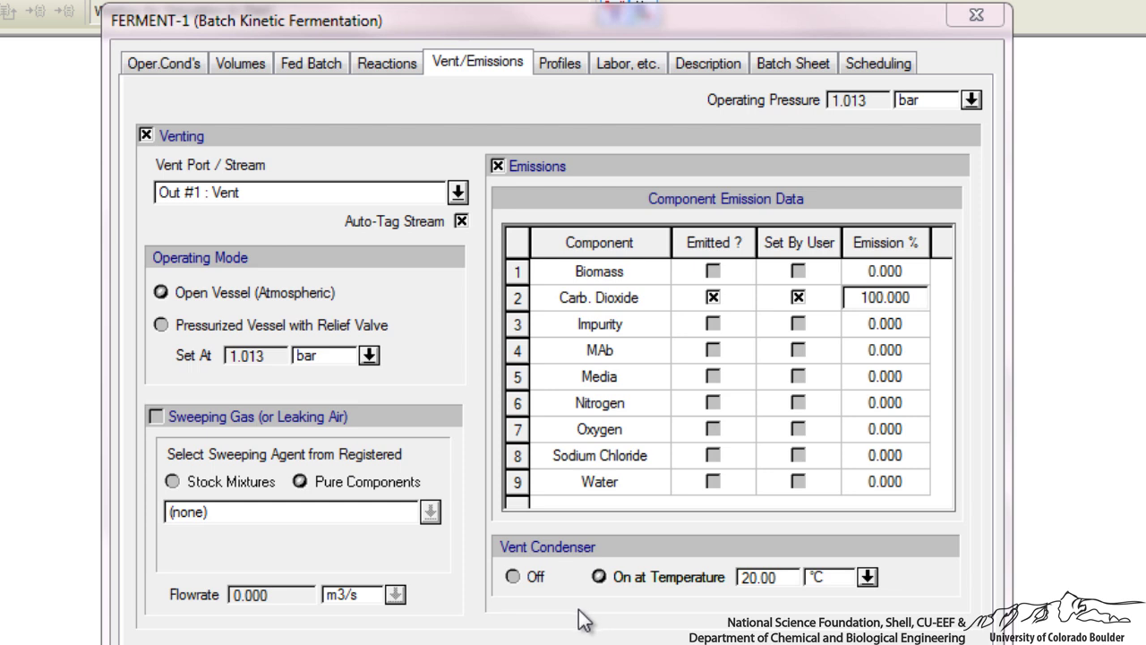
{"action": "left_click", "coordinate": [513, 577]}
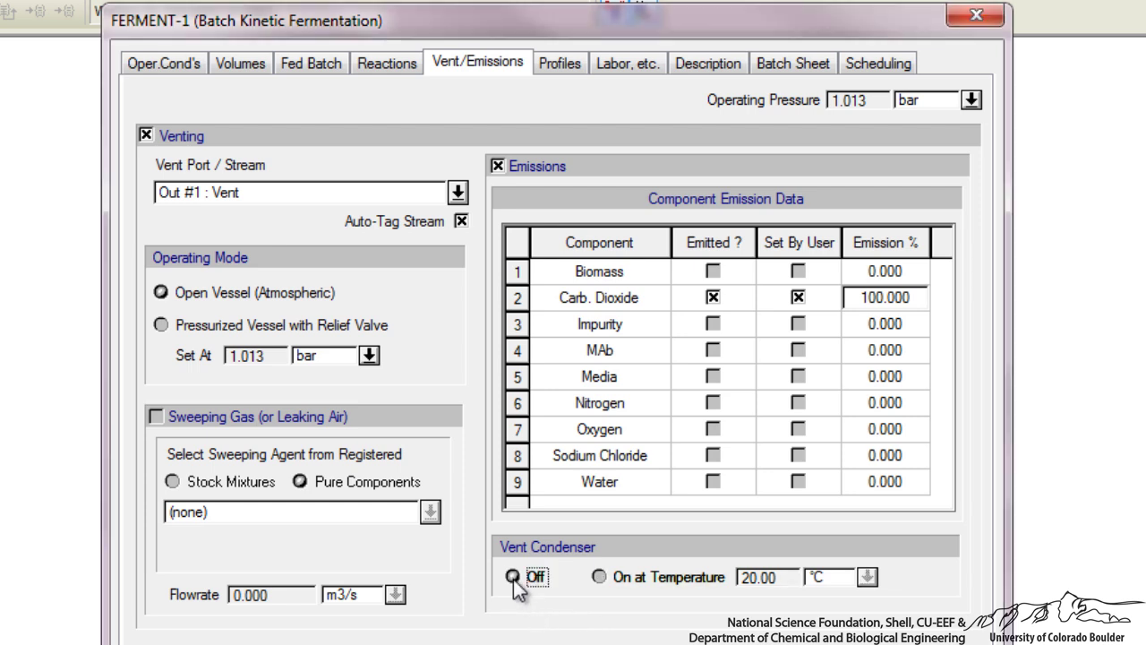
- Tick Store Conc. for Biomass, MAb and Media on the Profiles tab, then close the dialog
{"action": "left_click", "coordinate": [571, 63]}
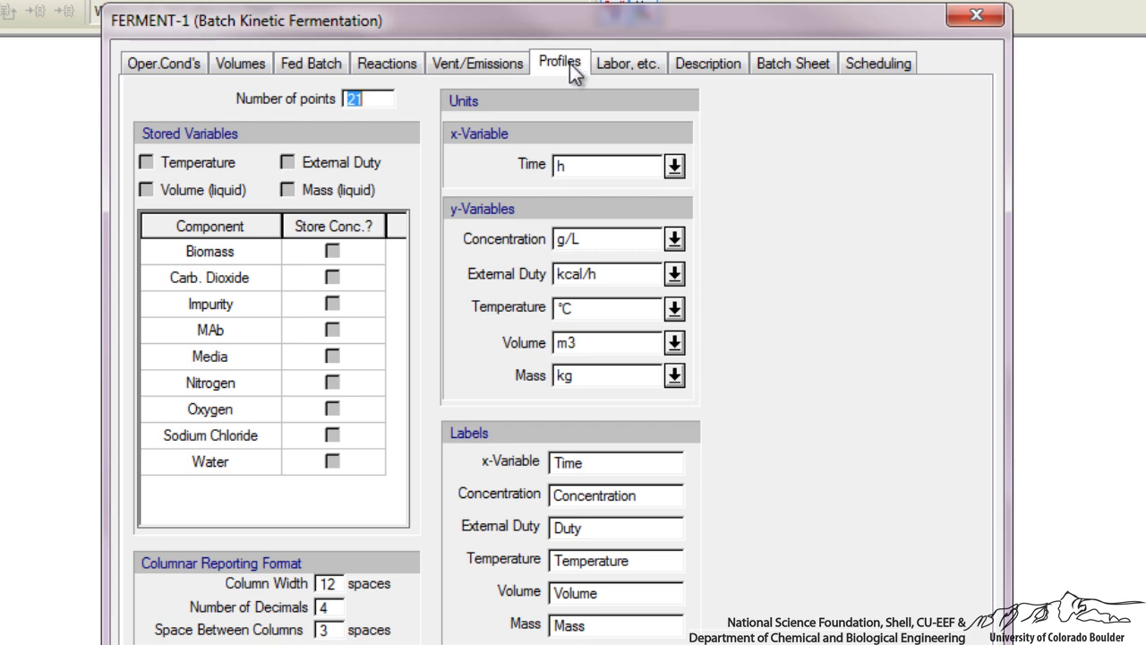
{"action": "left_click", "coordinate": [333, 252]}
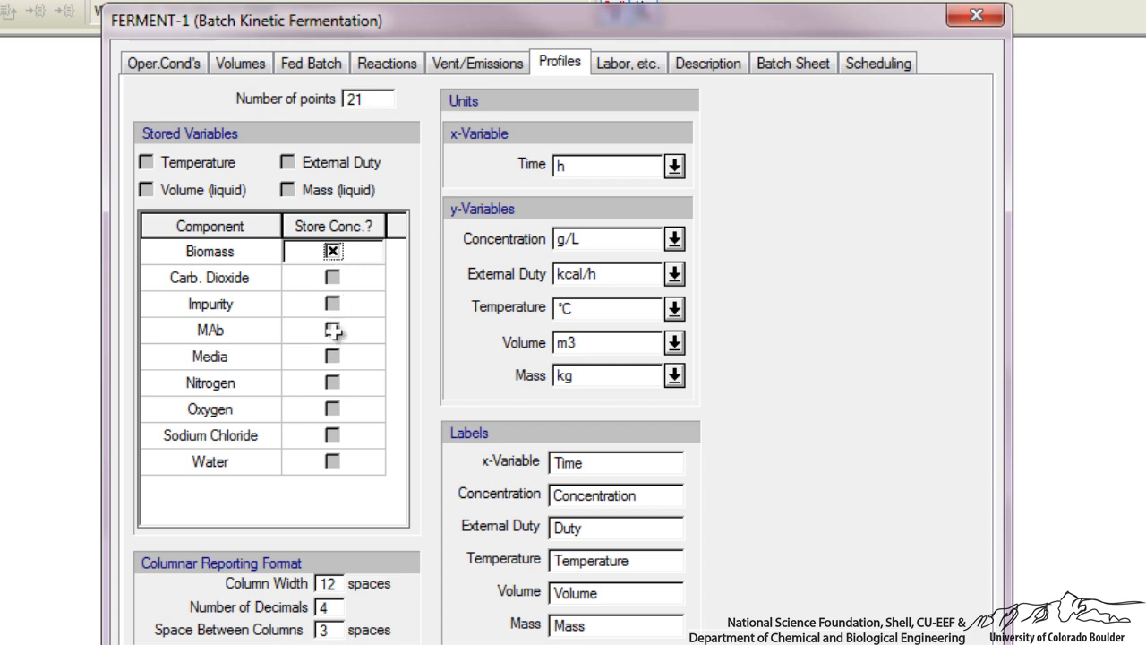
{"action": "left_click", "coordinate": [333, 332]}
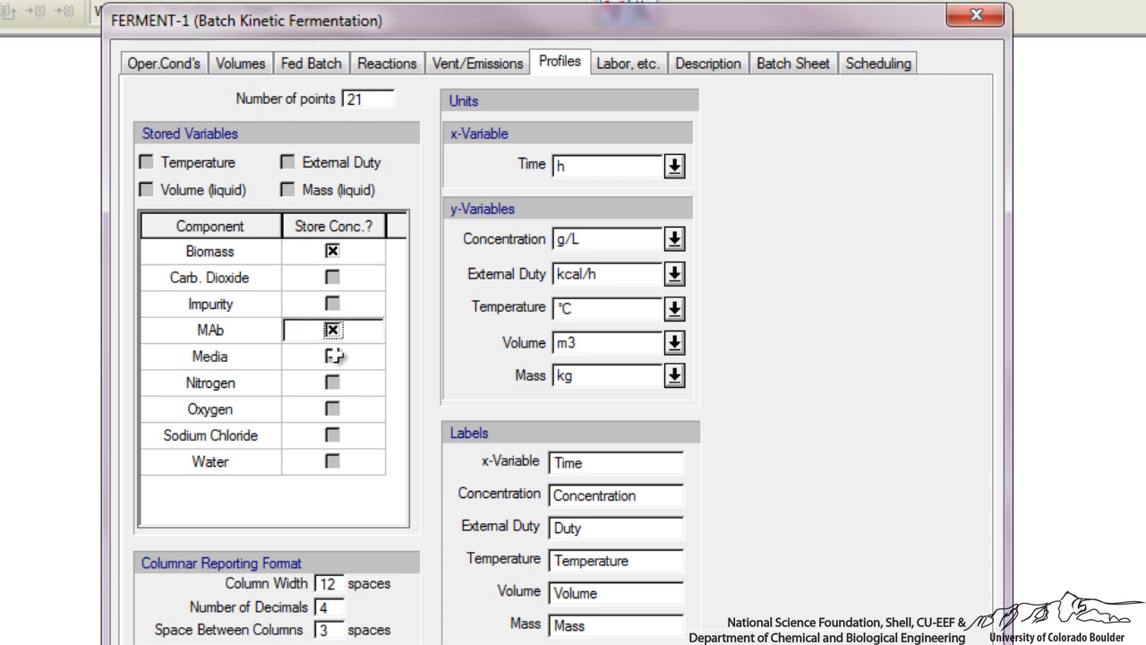
{"action": "left_click", "coordinate": [333, 355]}
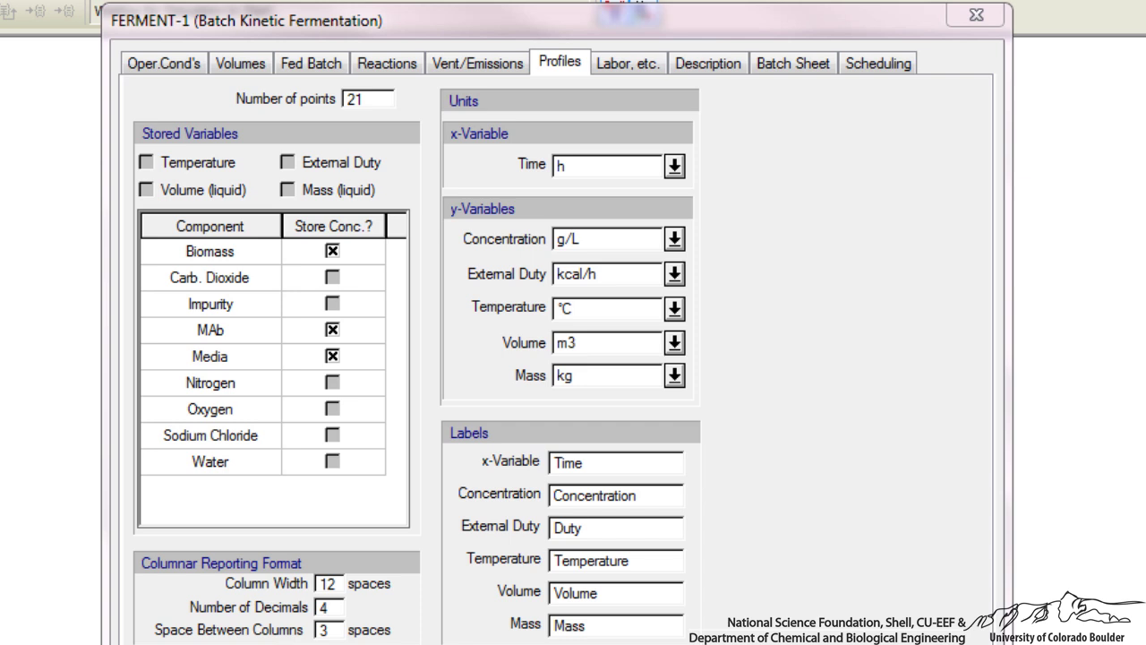
{"action": "left_click", "coordinate": [847, 545]}
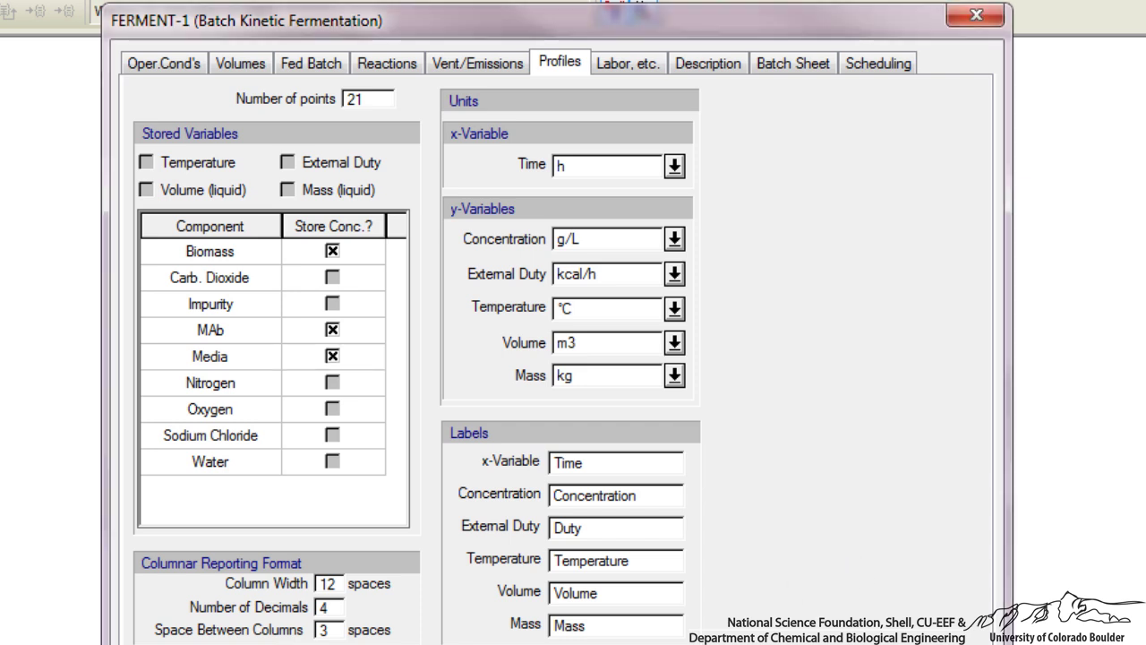
{"action": "key", "text": "Return"}
- Open the COOL-1 operation and select Glycol as the cooling agent
{"action": "right_click", "coordinate": [402, 340]}
{"action": "mouse_move", "coordinate": [496, 356]}
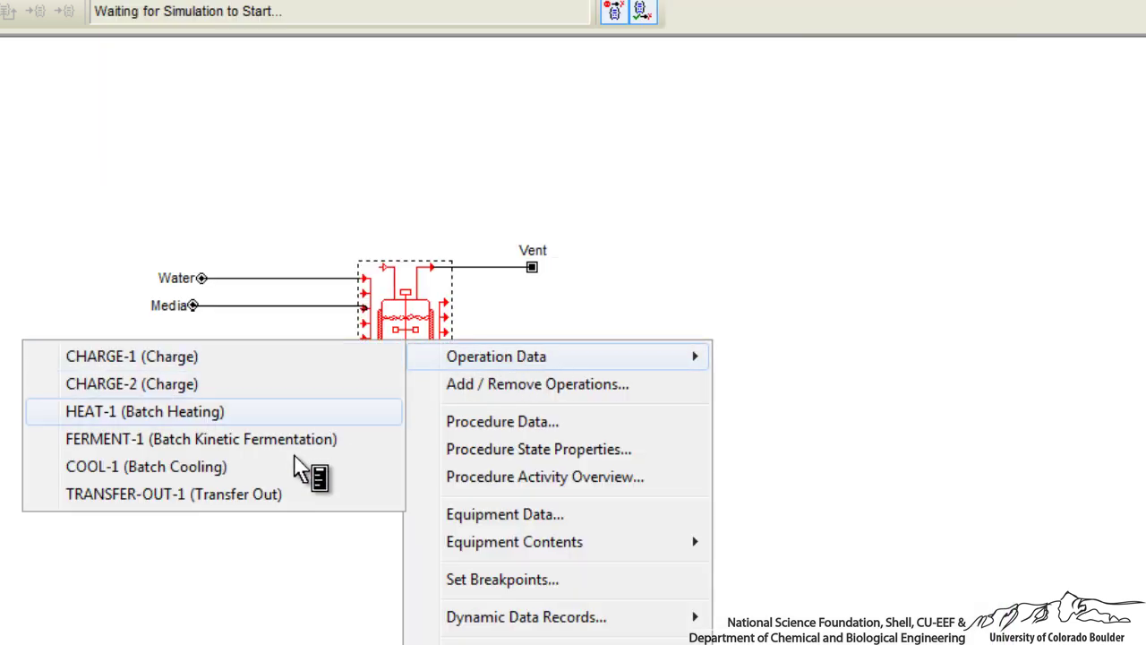
{"action": "left_click", "coordinate": [277, 468]}
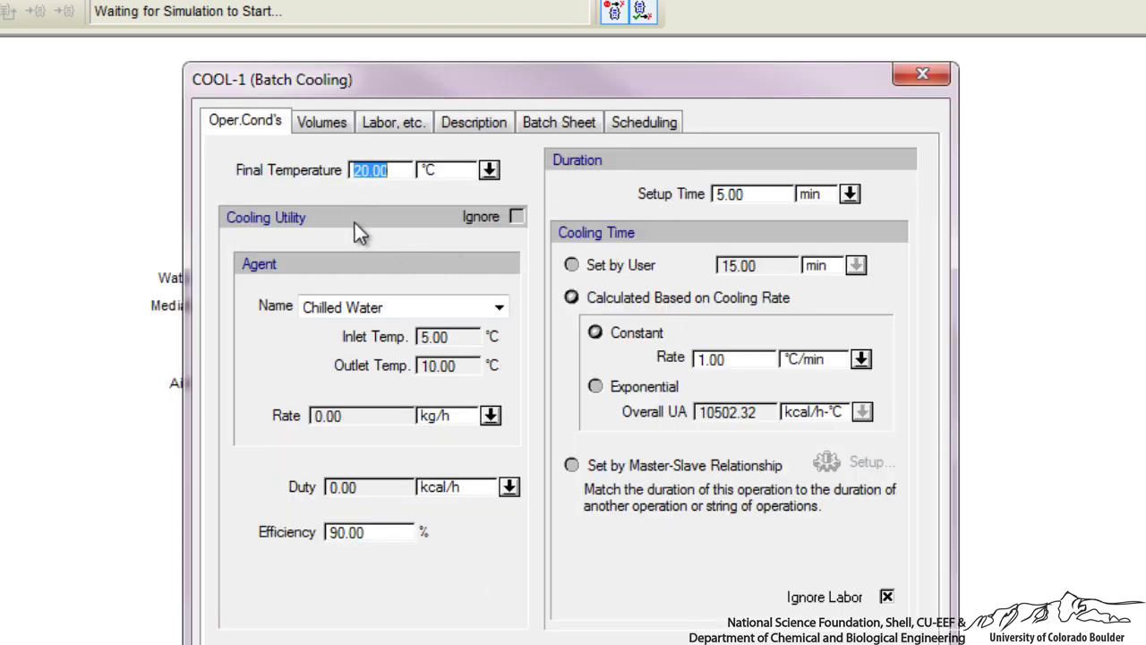
{"action": "type", "text": "5"}
{"action": "left_click", "coordinate": [436, 309]}
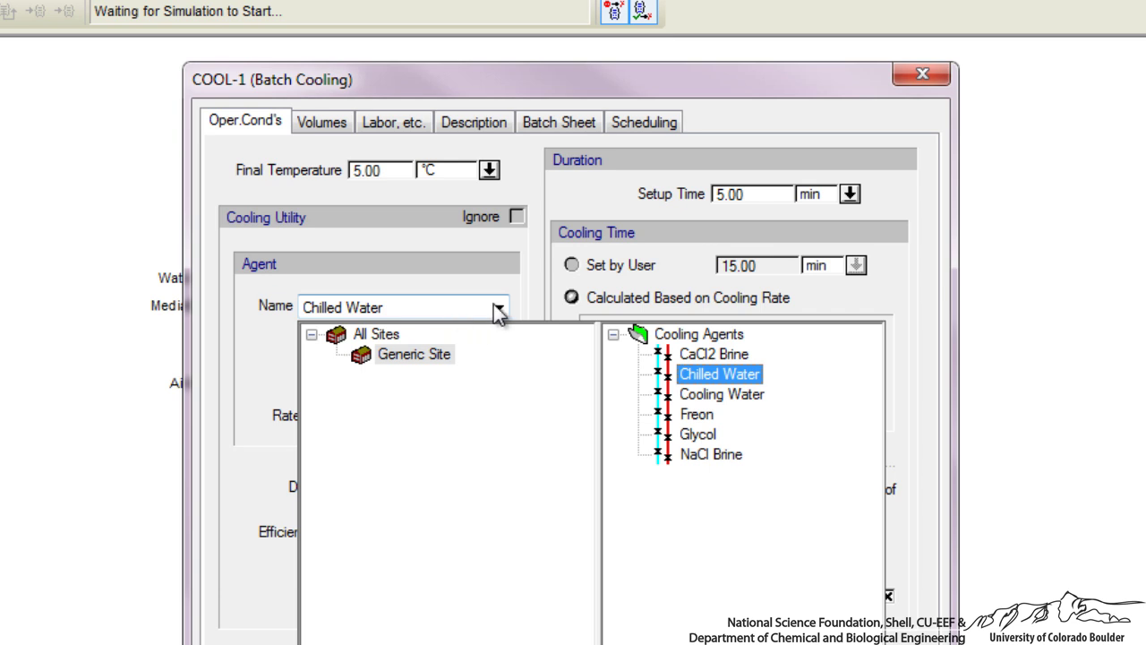
{"action": "left_click", "coordinate": [705, 436]}
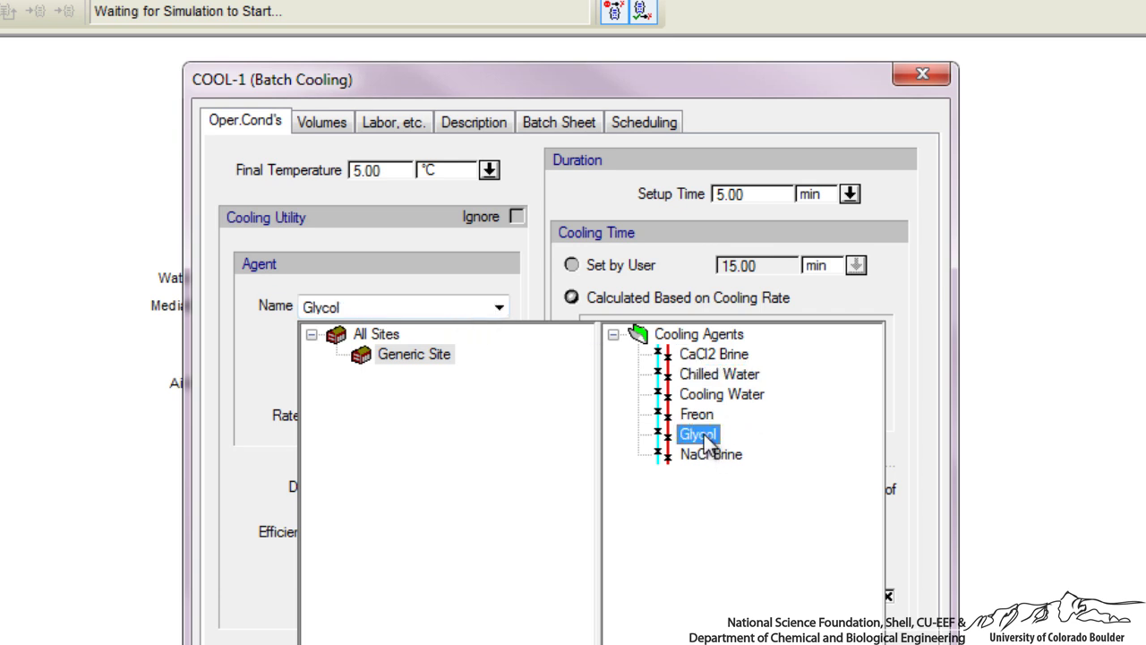
{"action": "left_click", "coordinate": [705, 436]}
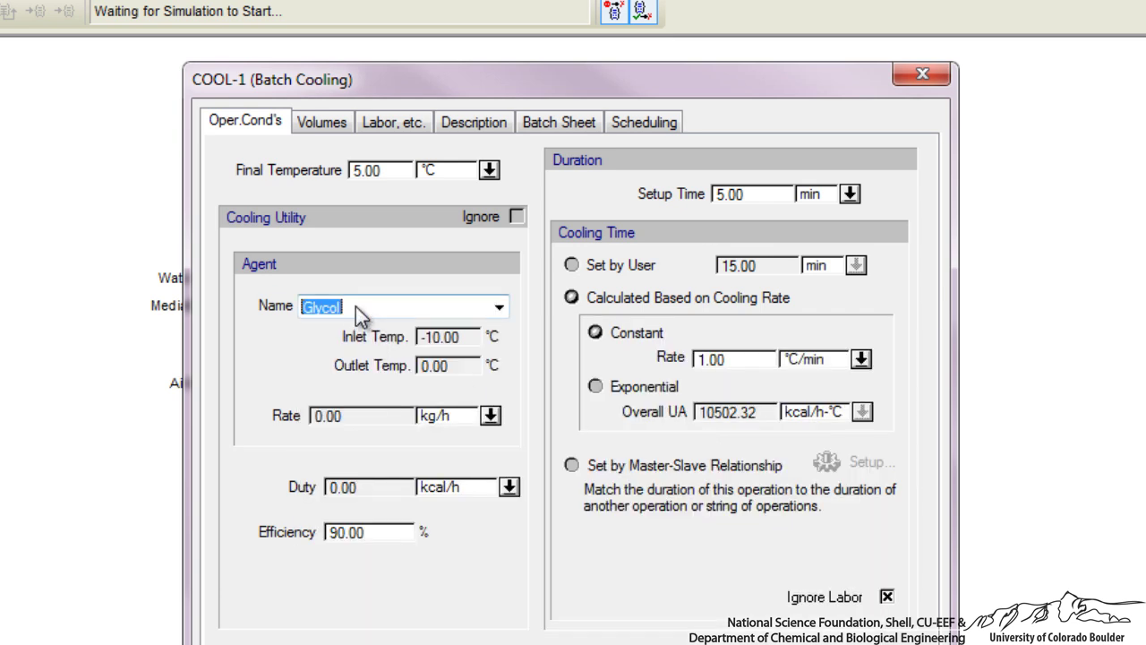
- Set the constant cooling rate to 0.50 °C/min and accept the settings
{"action": "double_click", "coordinate": [769, 359]}
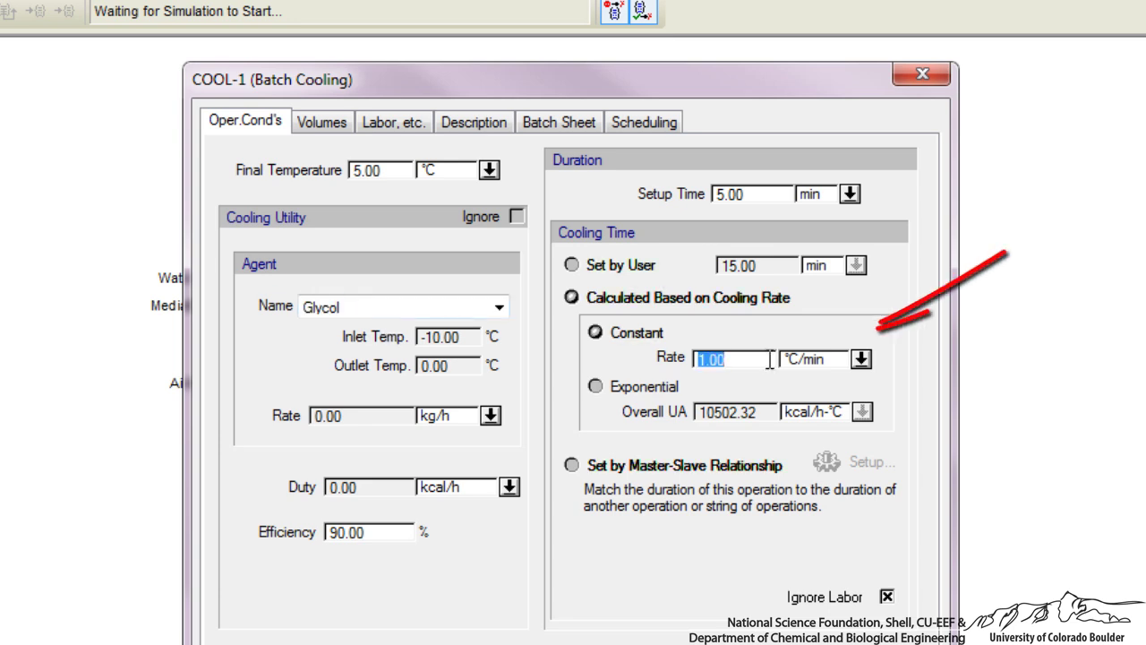
{"action": "type", "text": "0.00"}
{"action": "key", "text": "BackSpace"}
{"action": "key", "text": "BackSpace"}
{"action": "type", "text": "50"}
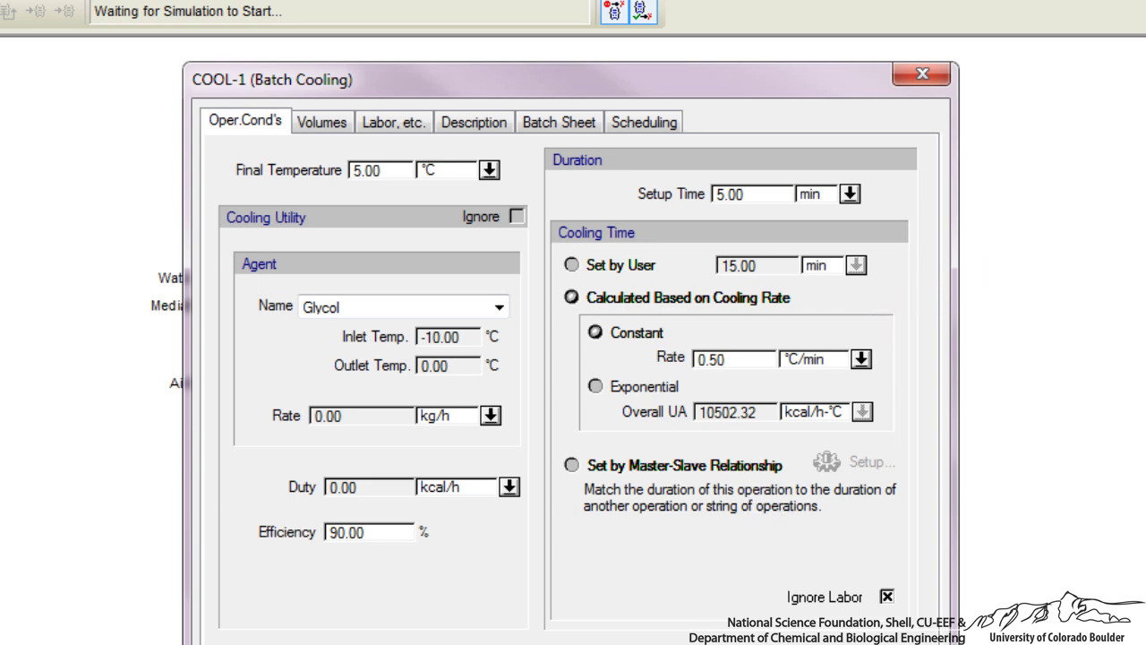
{"action": "key", "text": "Return"}
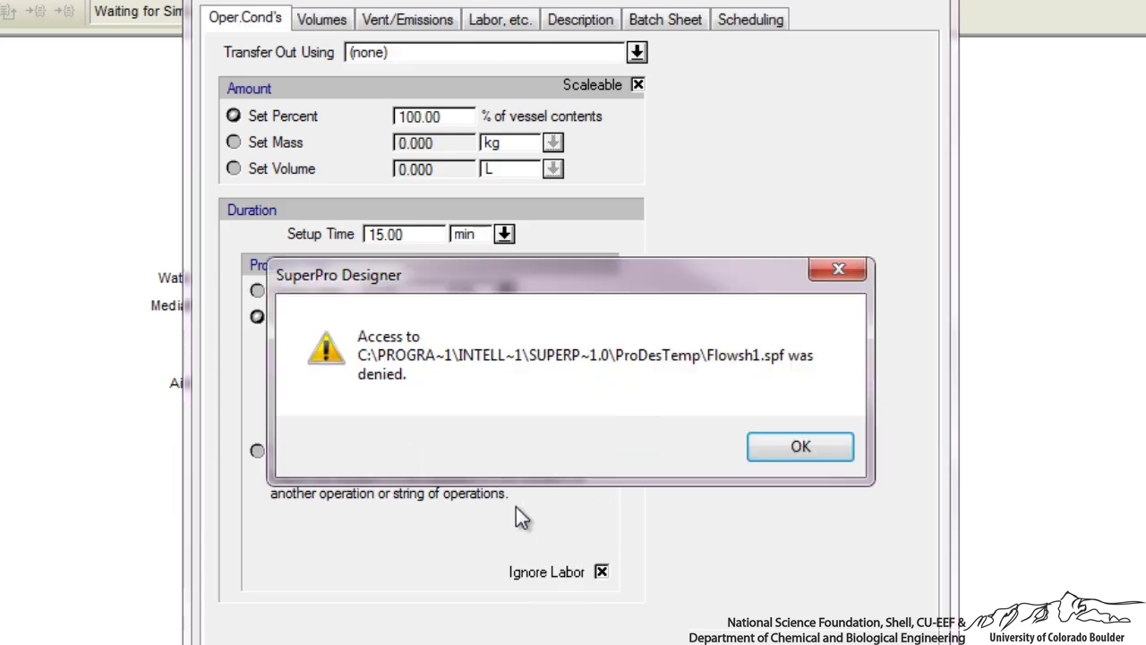
- Set the transfer setup time to 0 and a user-specified process time of 272 min
{"action": "key", "text": "Return"}
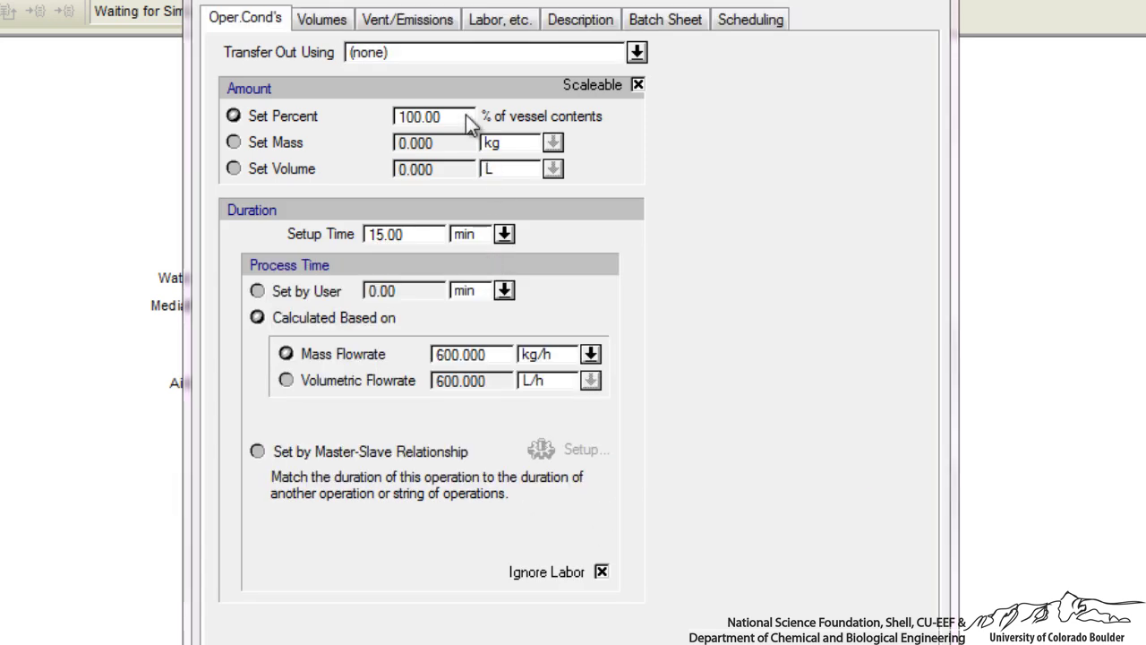
{"action": "left_click", "coordinate": [417, 233]}
{"action": "type", "text": "0"}
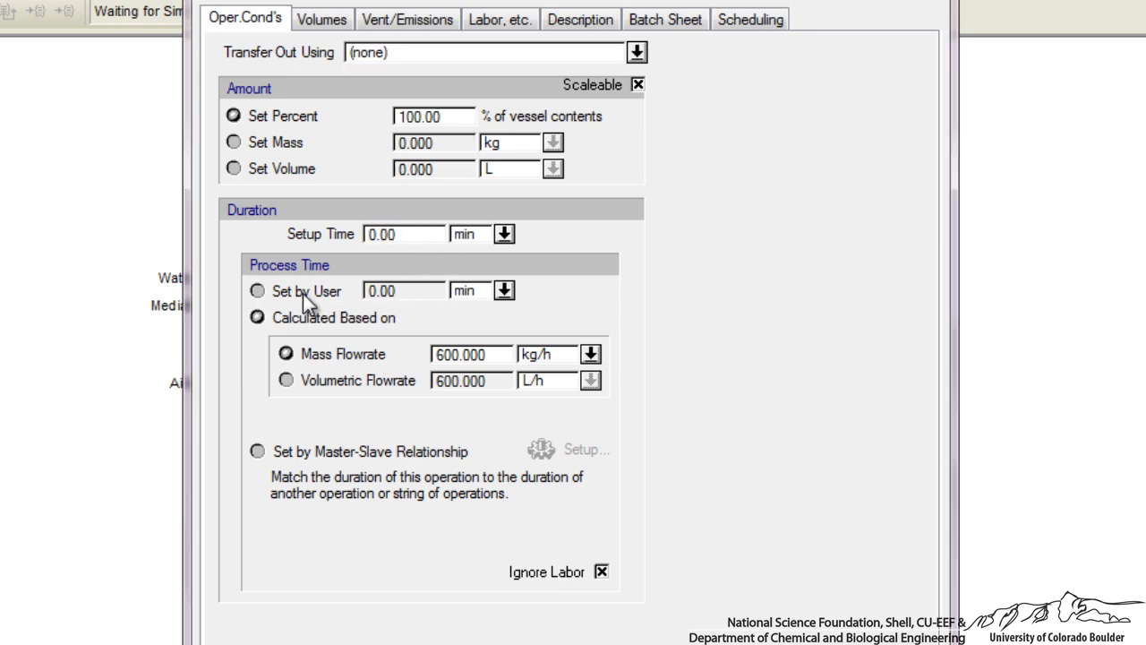
{"action": "left_click", "coordinate": [303, 294]}
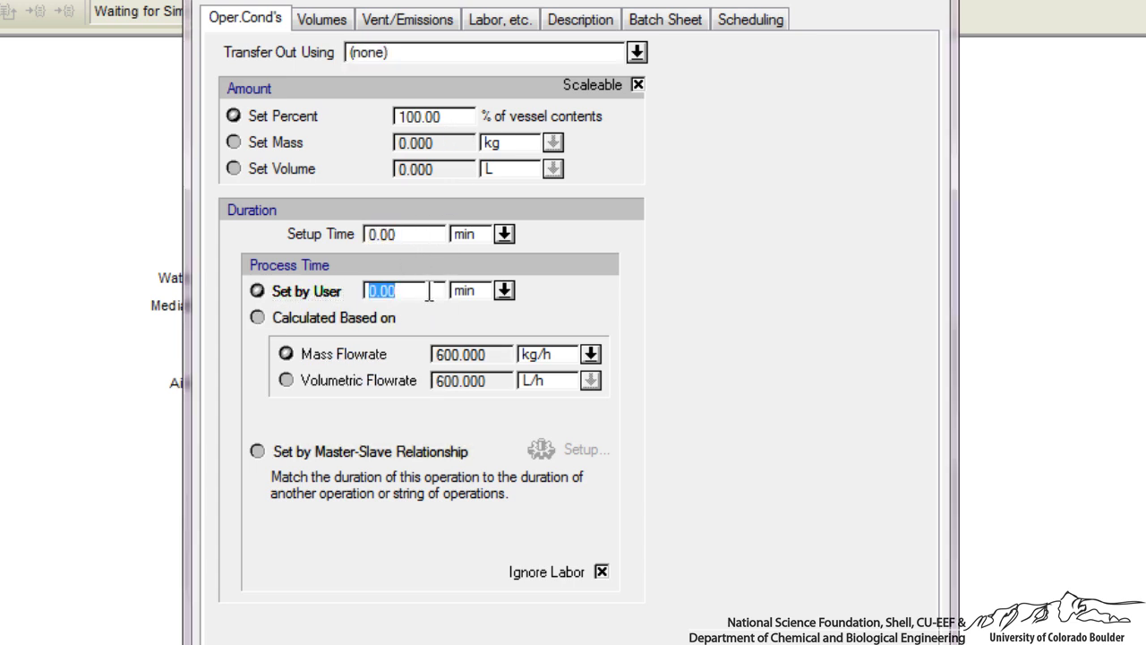
{"action": "type", "text": "272"}
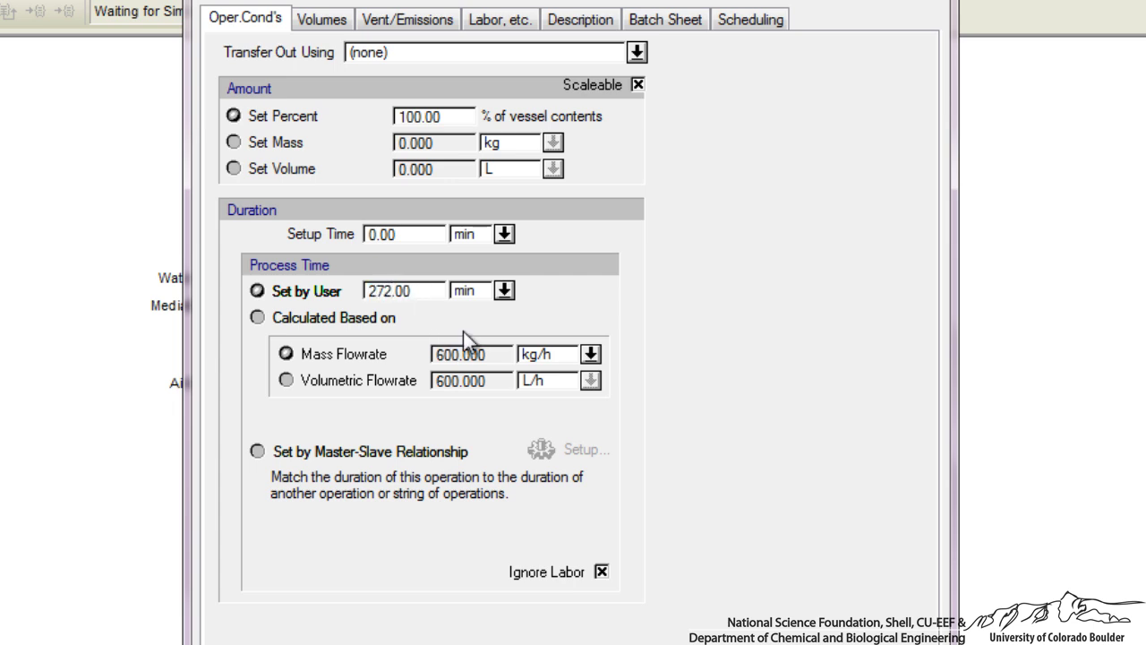
{"action": "key", "text": "Return"}
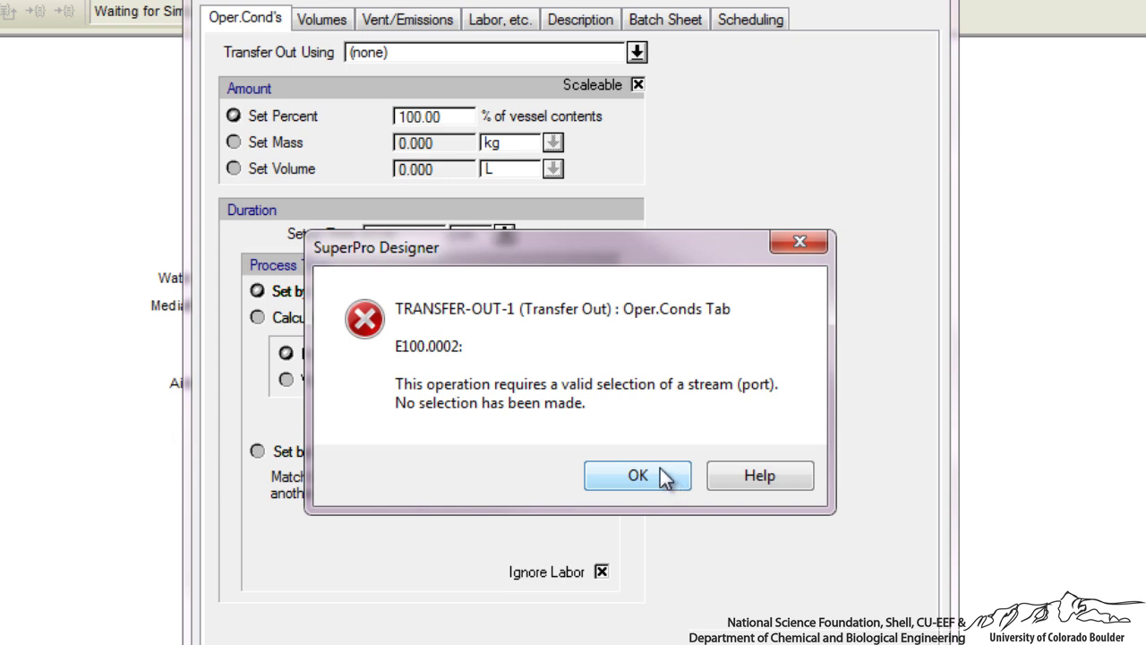
- Transfer 100% of the vessel contents out through Out #7 : Broth and close the settings
{"action": "left_click", "coordinate": [665, 483]}
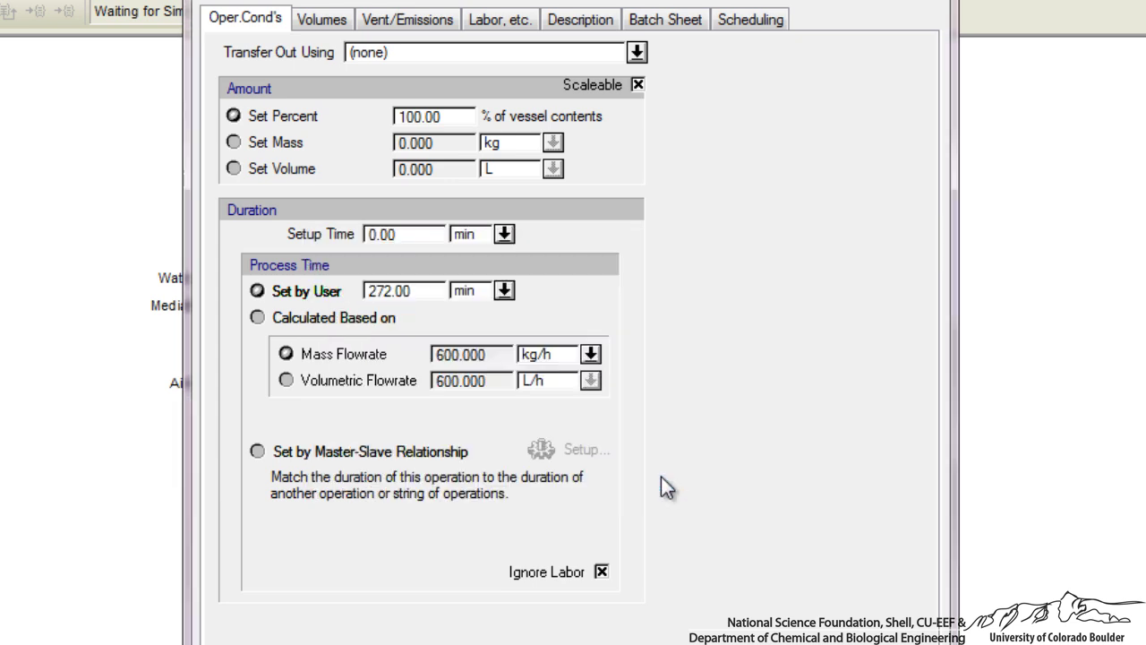
{"action": "left_click", "coordinate": [636, 52]}
{"action": "left_click", "coordinate": [635, 139]}
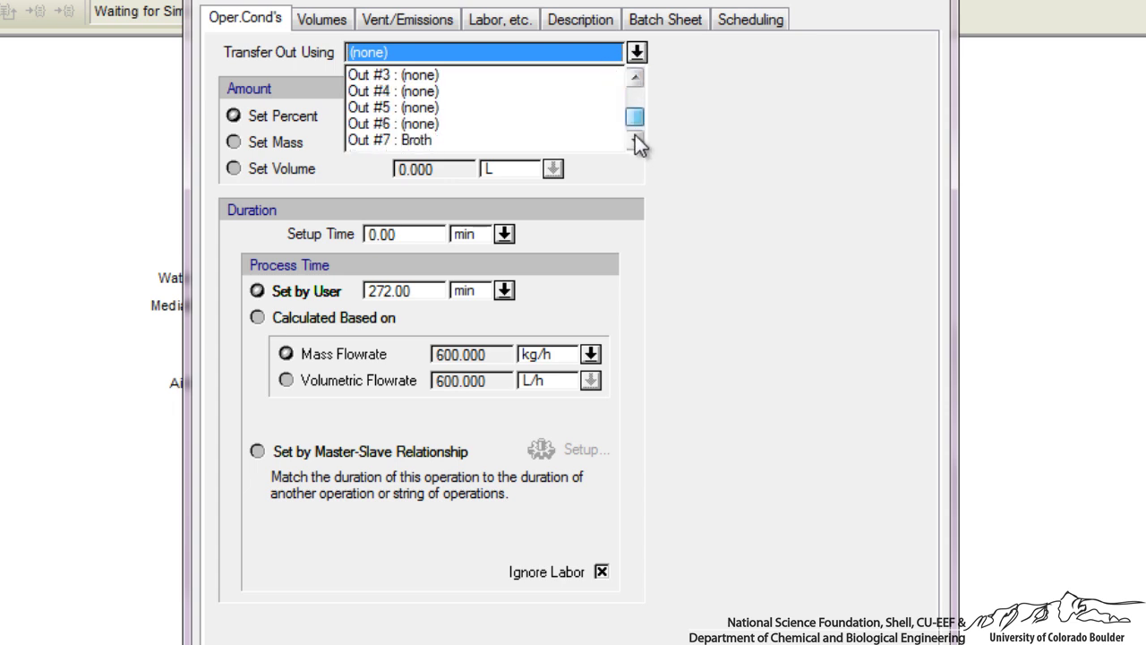
{"action": "left_click", "coordinate": [419, 140]}
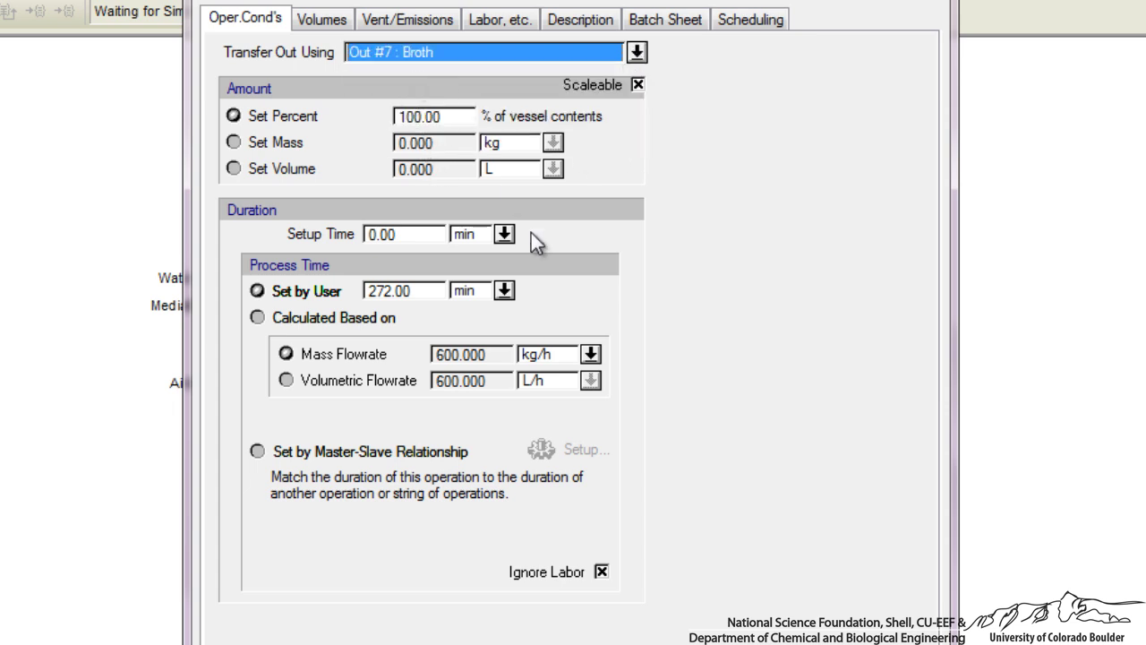
{"action": "key", "text": "Tab"}
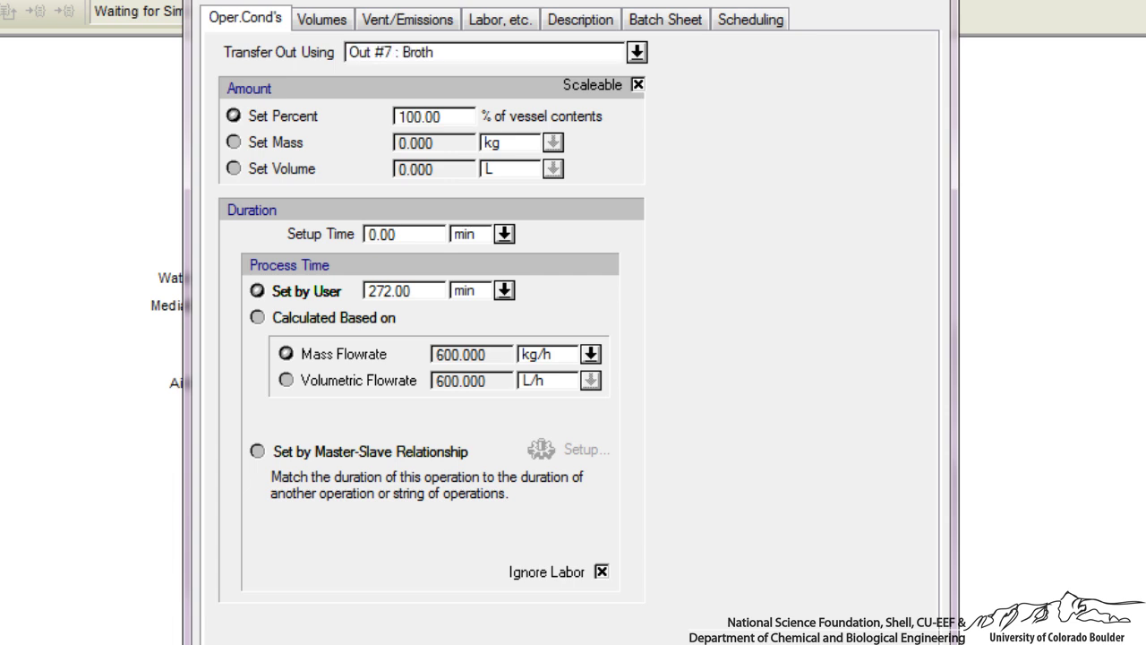
{"action": "key", "text": "Return"}
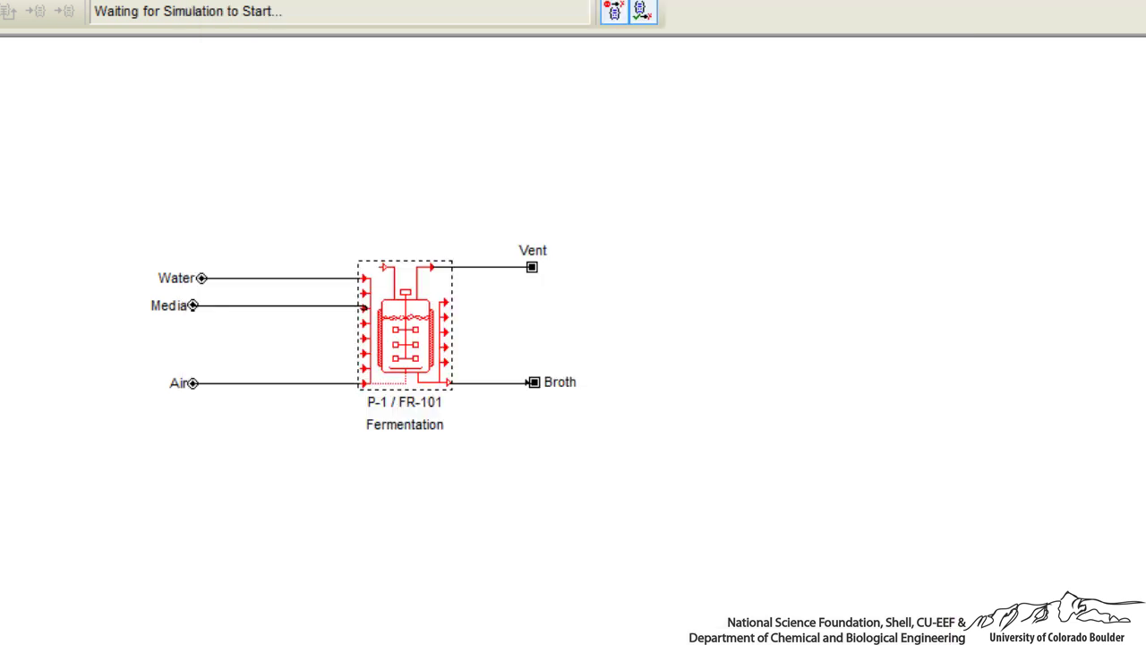
- Solve the flowsheet's material and energy balances
{"action": "left_click", "coordinate": [360, 494]}
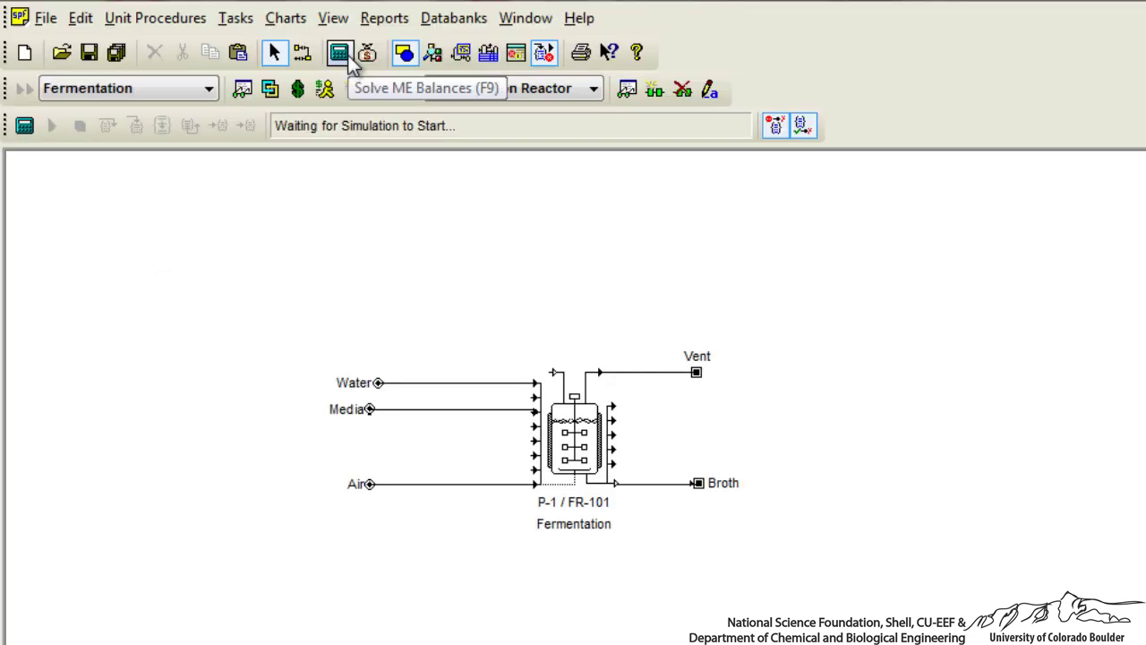
{"action": "left_click", "coordinate": [344, 61]}
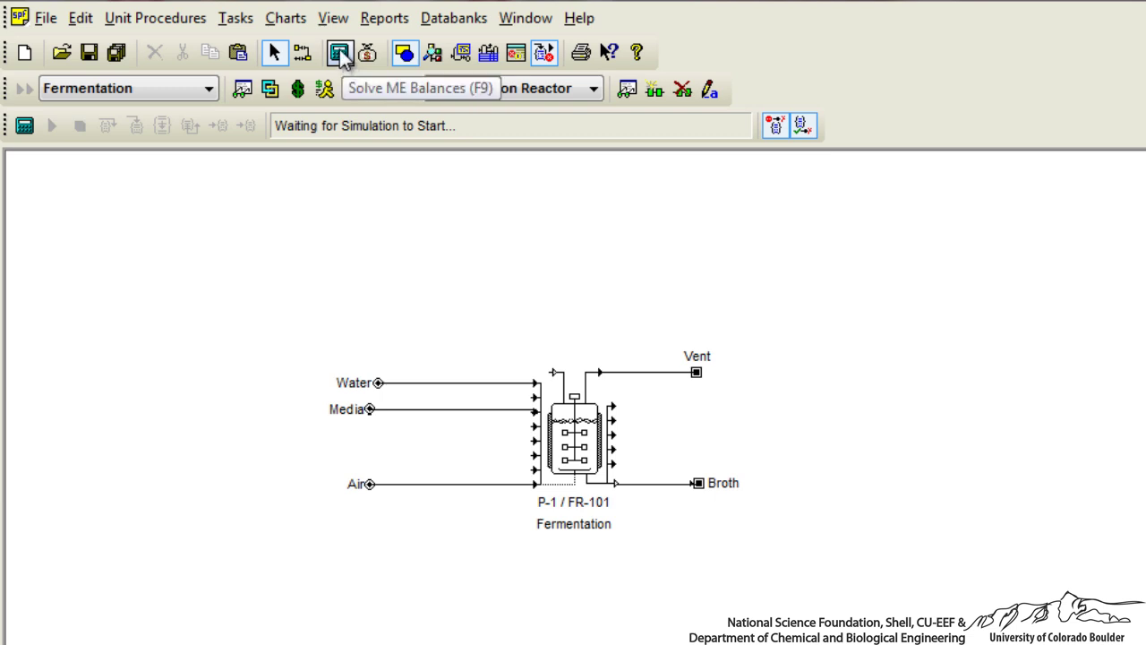
{"action": "left_click", "coordinate": [342, 57]}
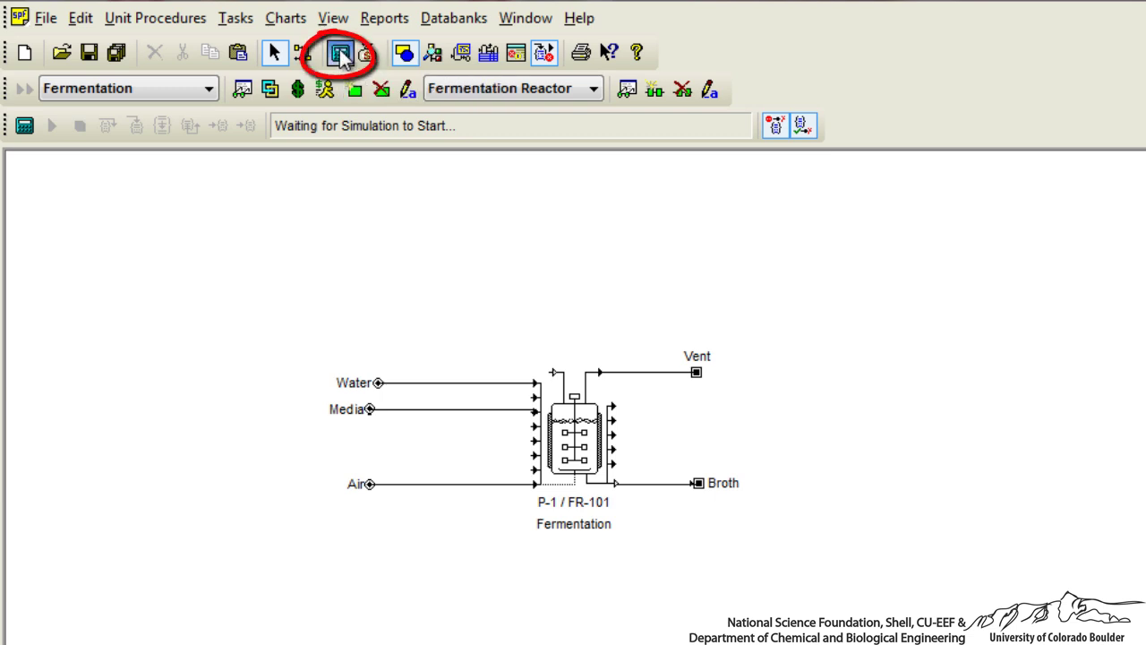
- Review the Vent (262 kg CO2) and Broth (7.5 kg MAb, 110 kg biomass) stream results
{"action": "double_click", "coordinate": [652, 372]}
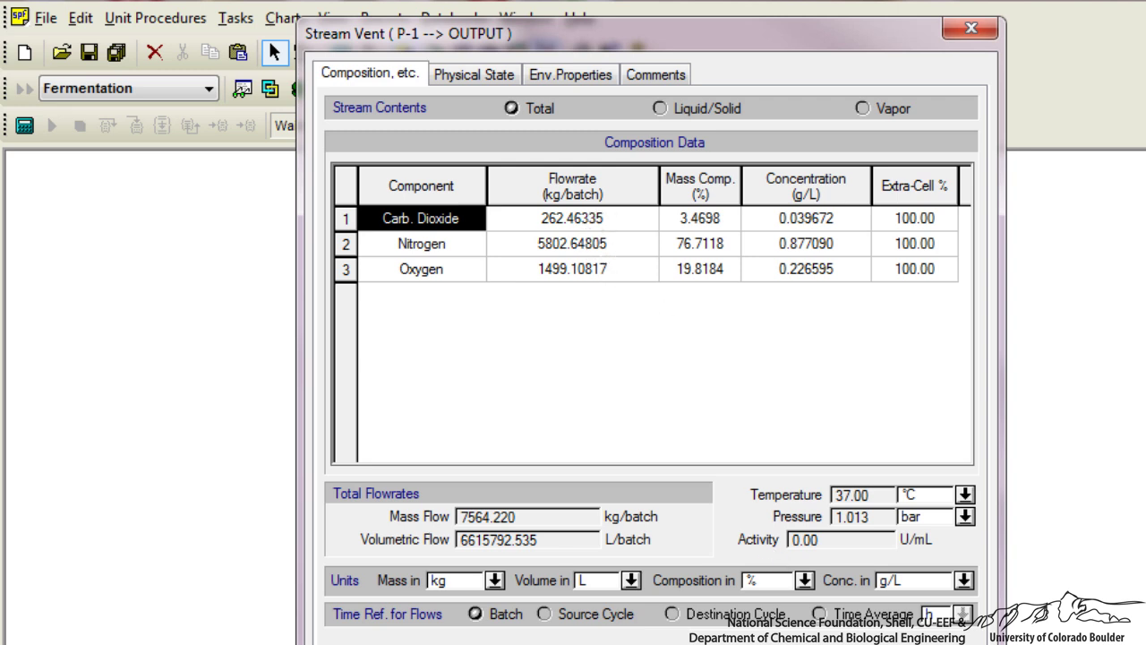
{"action": "key", "text": "Escape"}
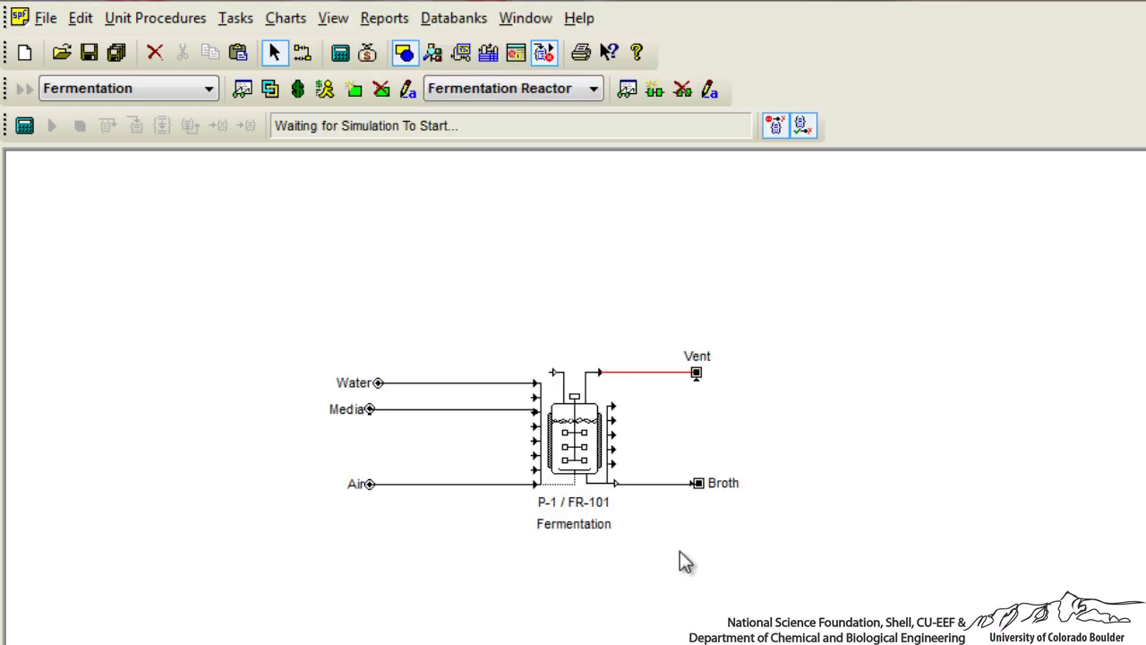
{"action": "double_click", "coordinate": [662, 485]}
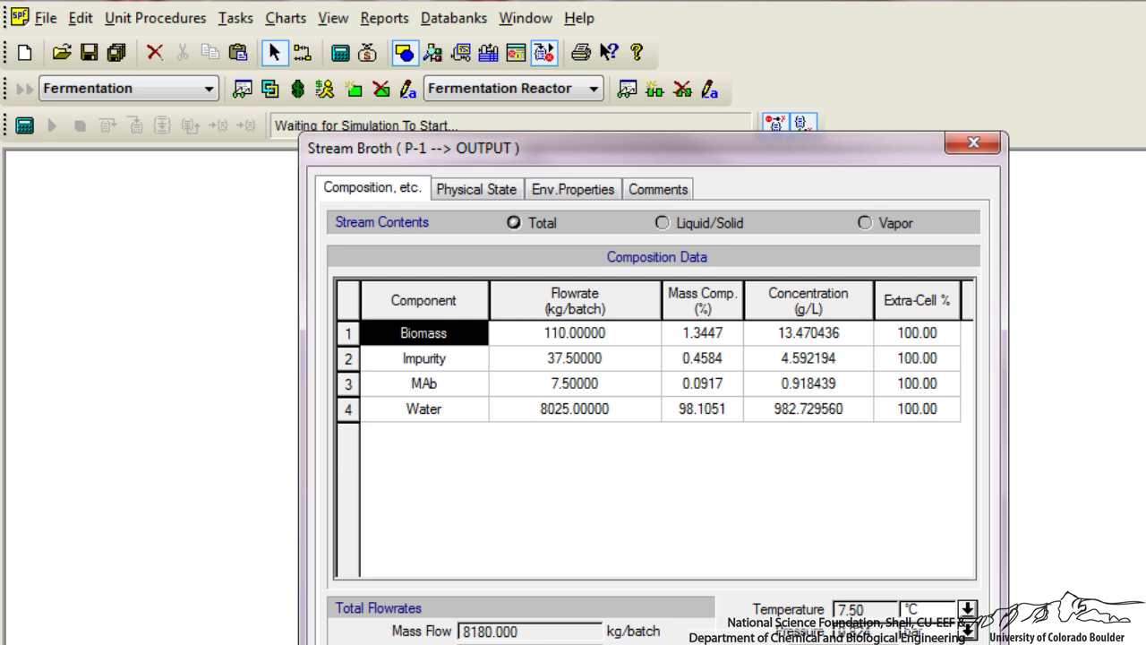
{"action": "key", "text": "Escape"}
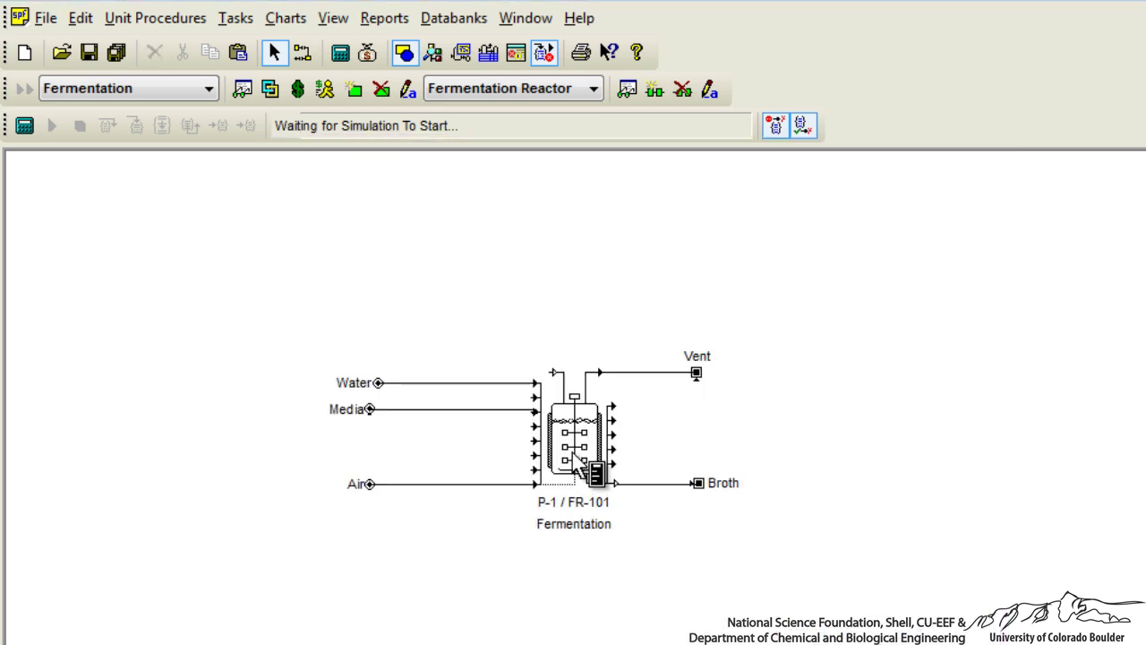
- Export the FERMENT-1 dynamic data records to an Excel file, re-solving the balances first
{"action": "right_click", "coordinate": [574, 457]}
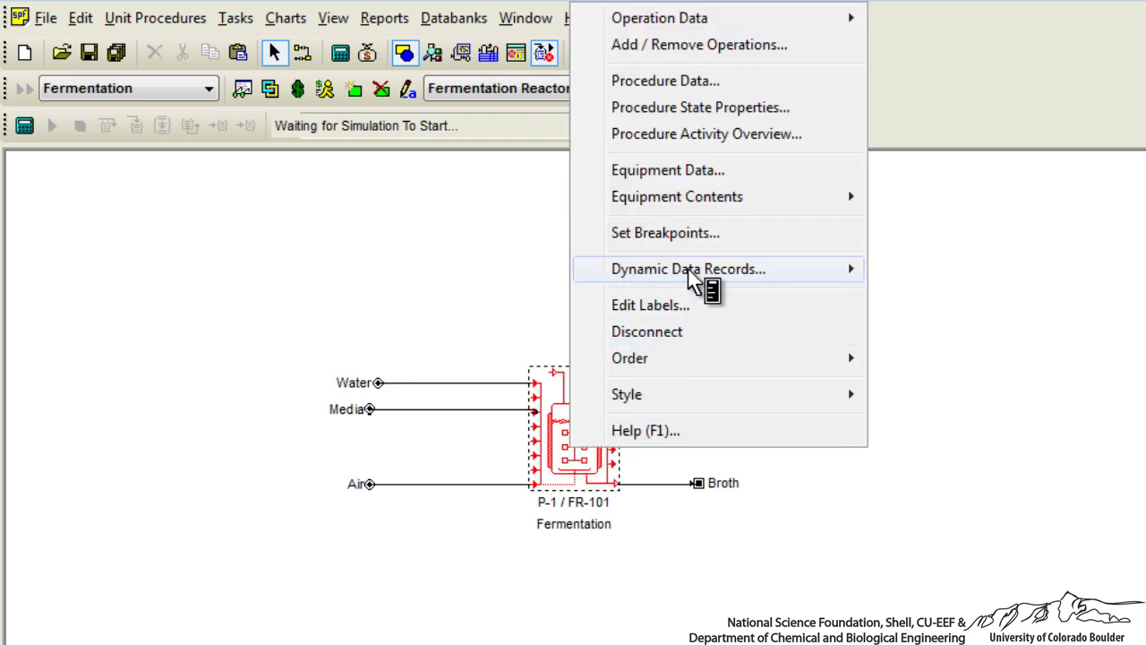
{"action": "mouse_move", "coordinate": [688, 268]}
{"action": "mouse_move", "coordinate": [468, 269]}
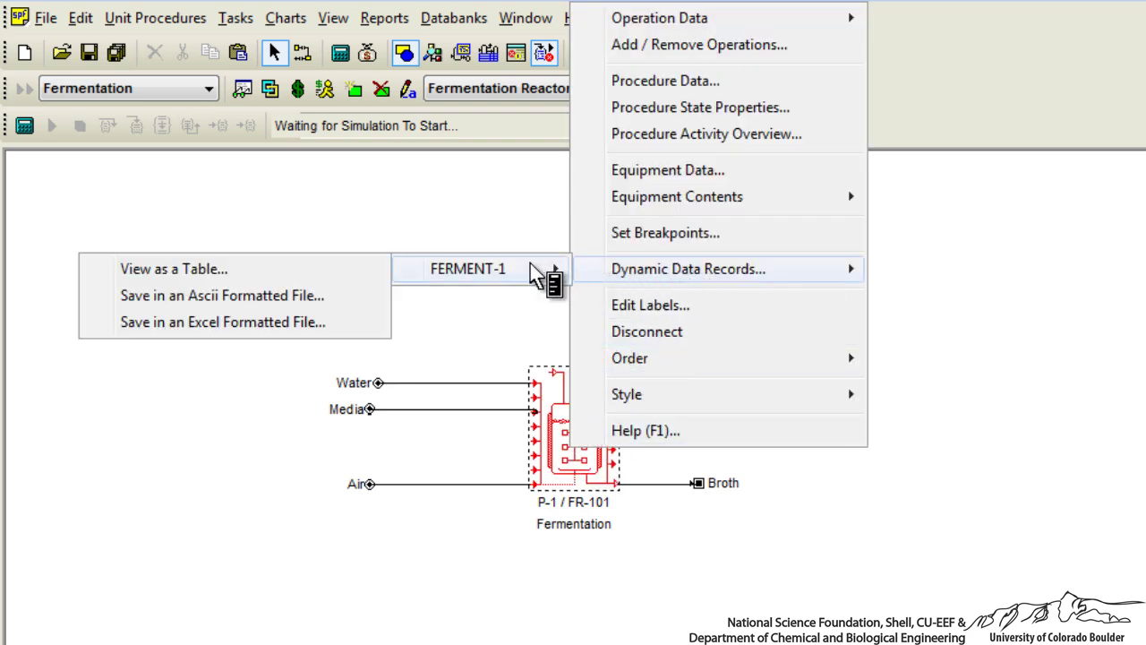
{"action": "left_click", "coordinate": [304, 322]}
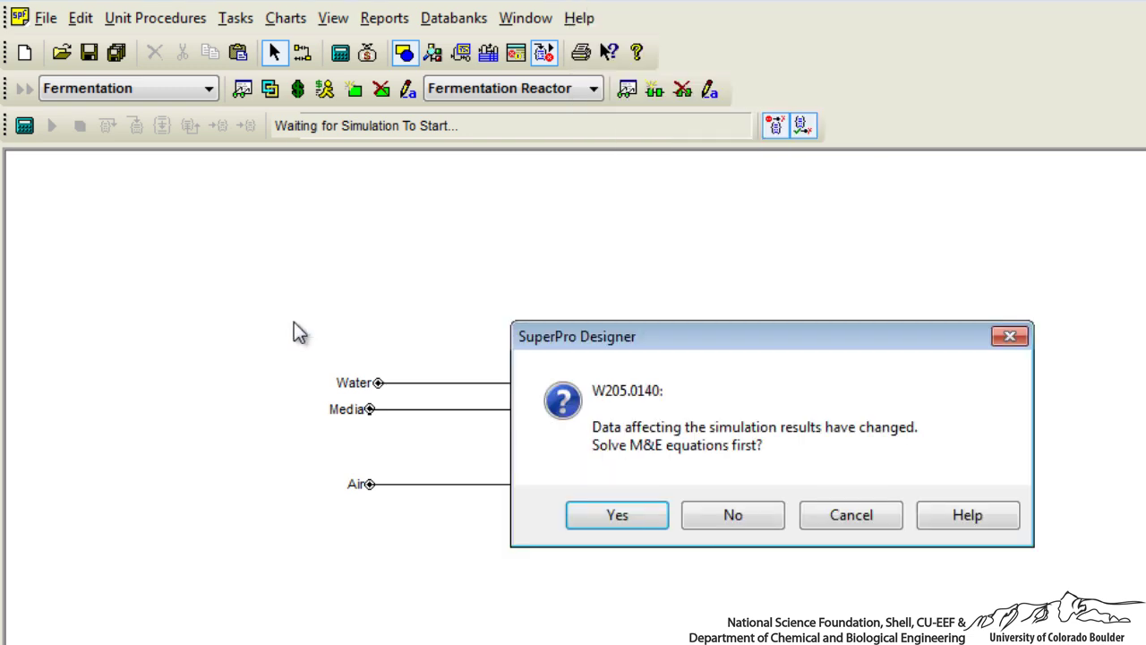
{"action": "left_click", "coordinate": [645, 518]}
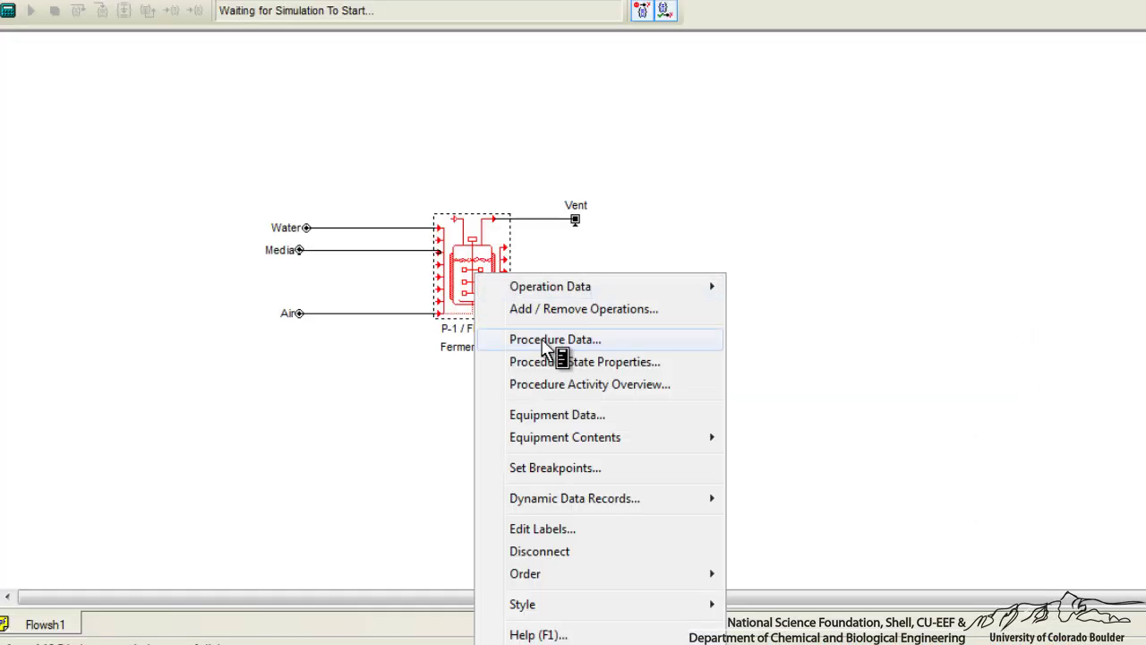
{"action": "left_click", "coordinate": [548, 342]}
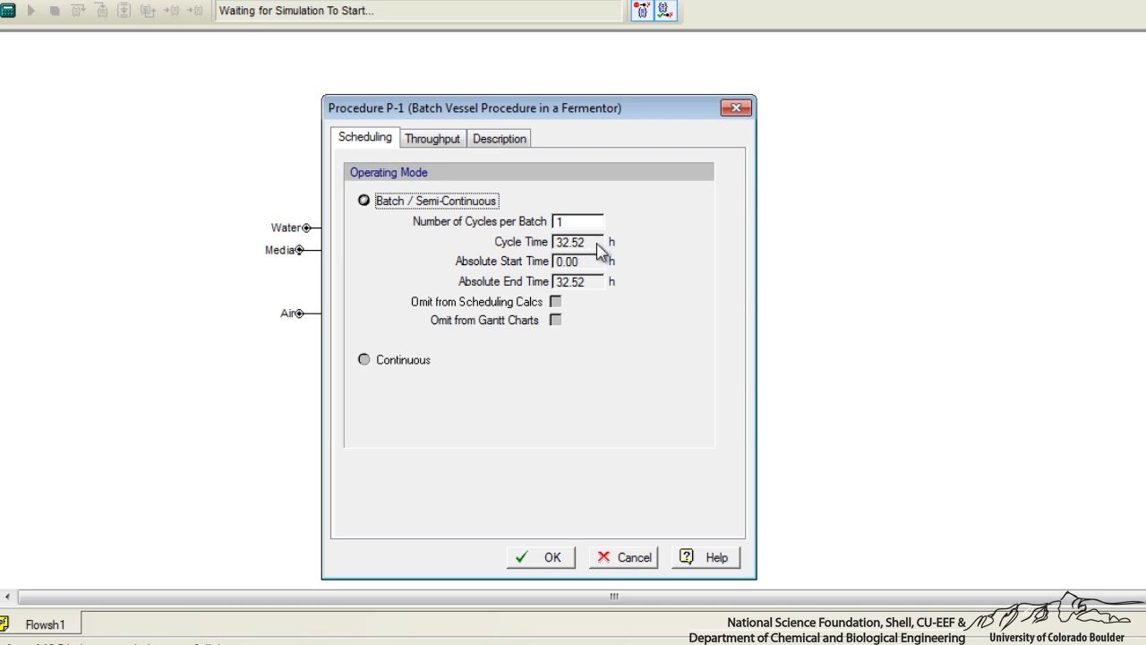
{"action": "left_click", "coordinate": [552, 559]}
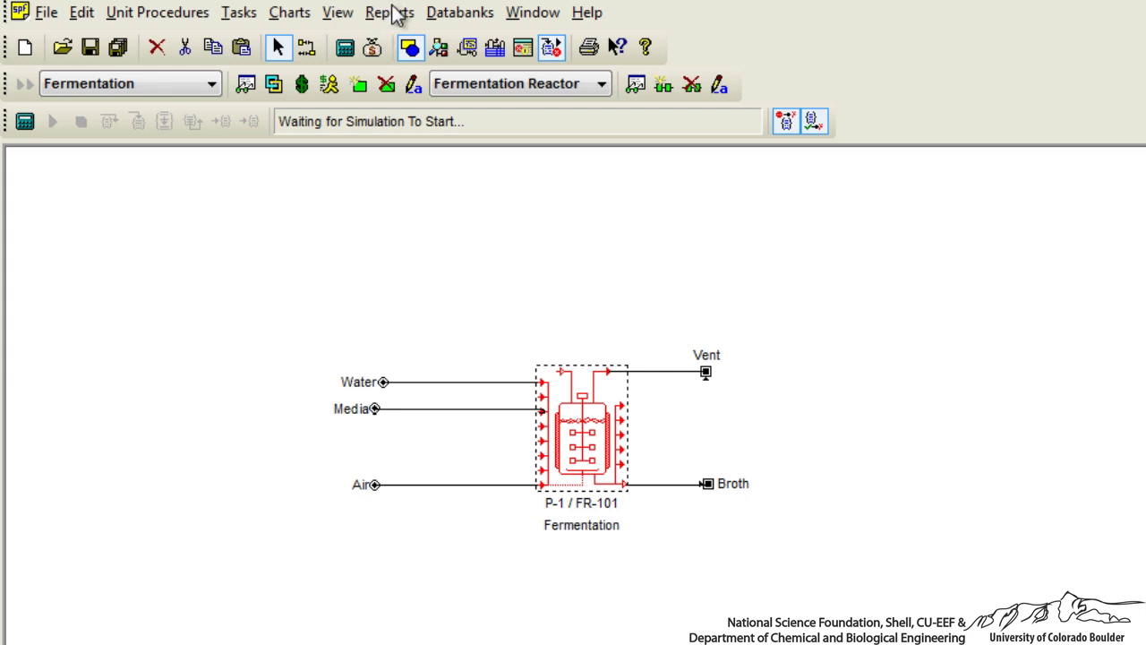
{"action": "left_click", "coordinate": [392, 14]}
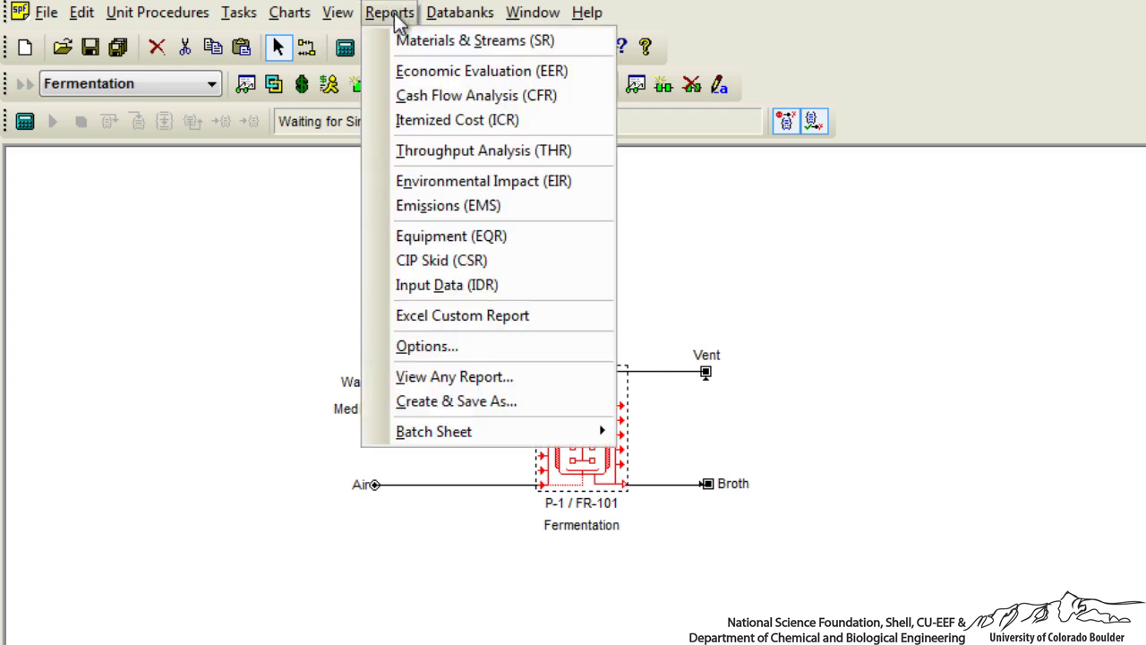
{"action": "left_click", "coordinate": [417, 49]}
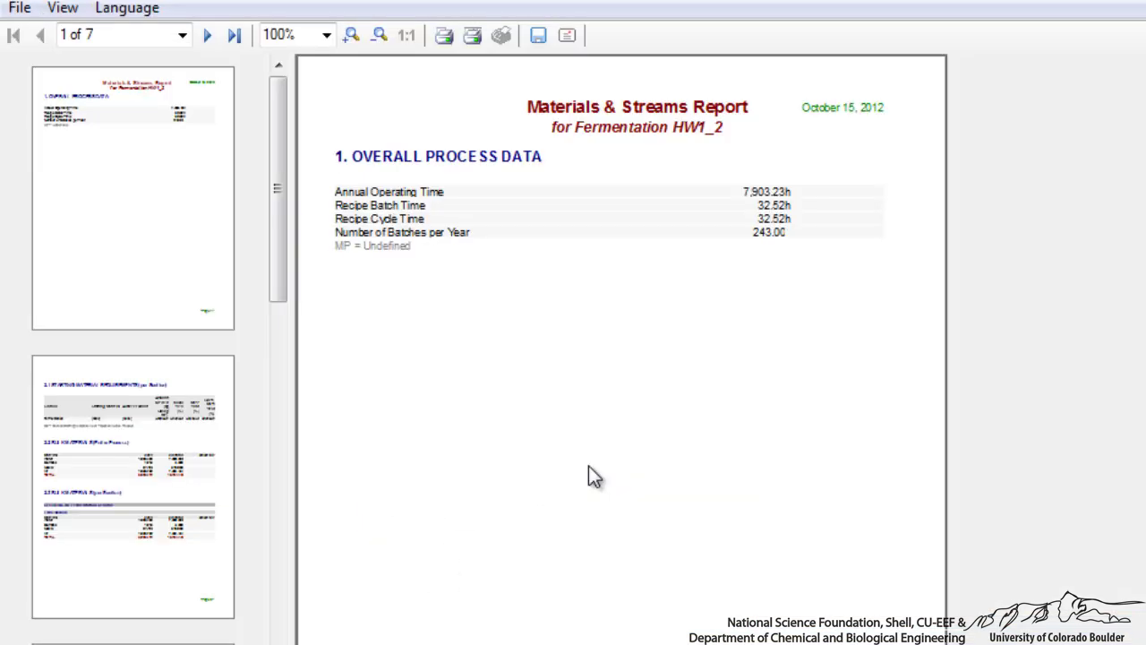
{"action": "left_click", "coordinate": [207, 35]}
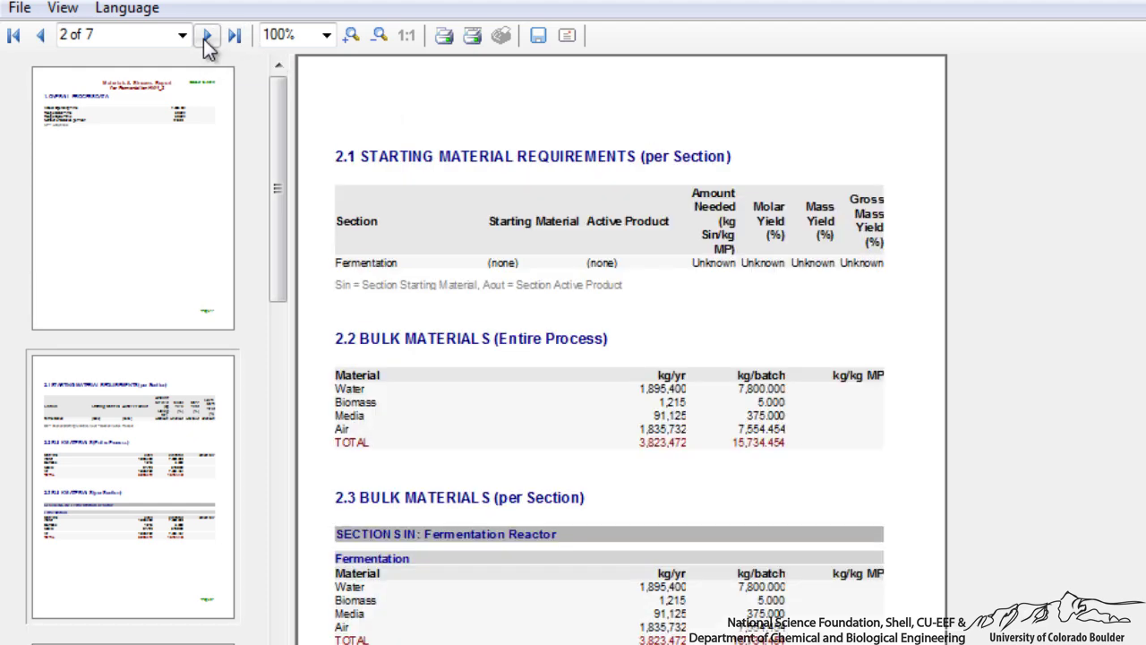
{"action": "left_click", "coordinate": [207, 35]}
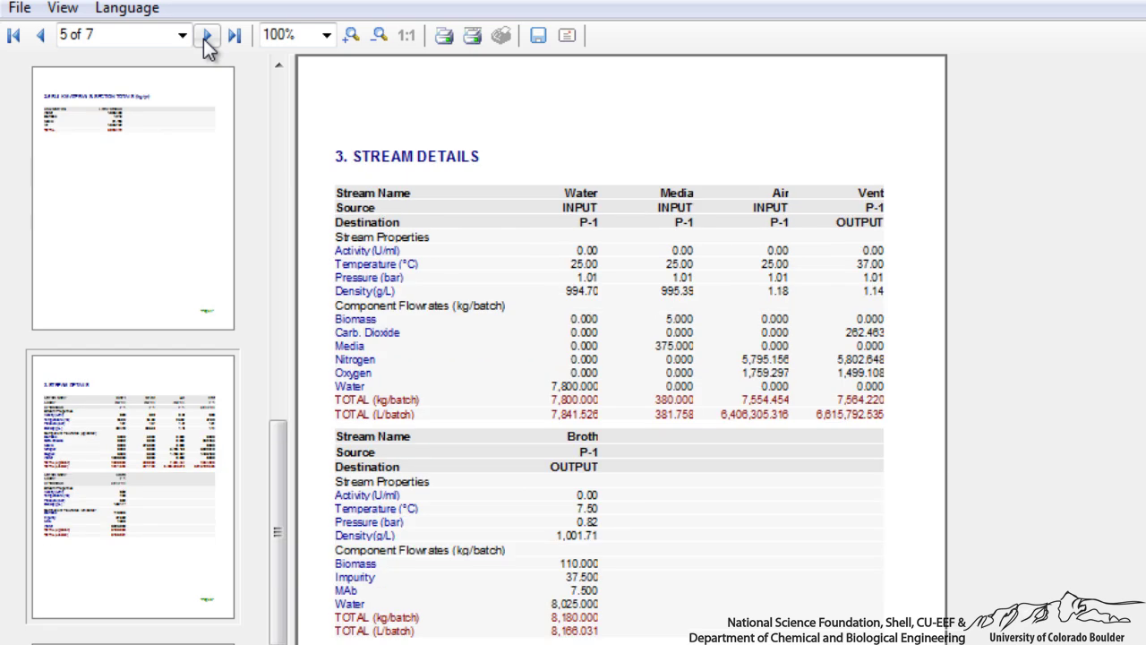
{"action": "left_click", "coordinate": [207, 36]}
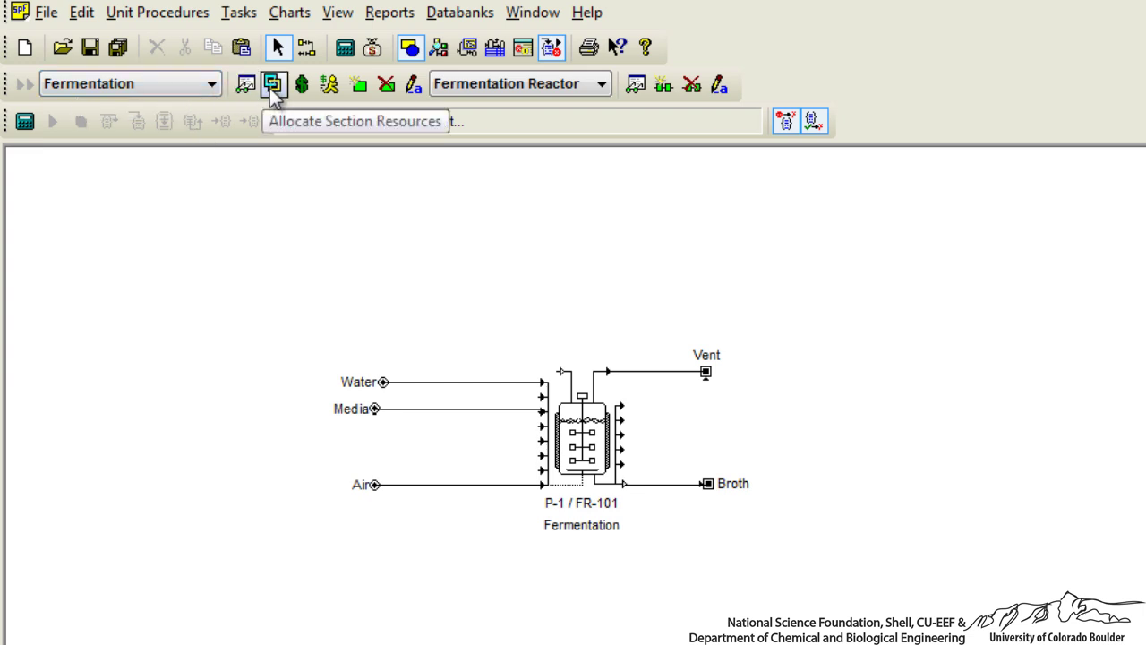
- Give the Fermentation section a user-set red icon color in Section Properties
{"action": "left_click", "coordinate": [247, 84]}
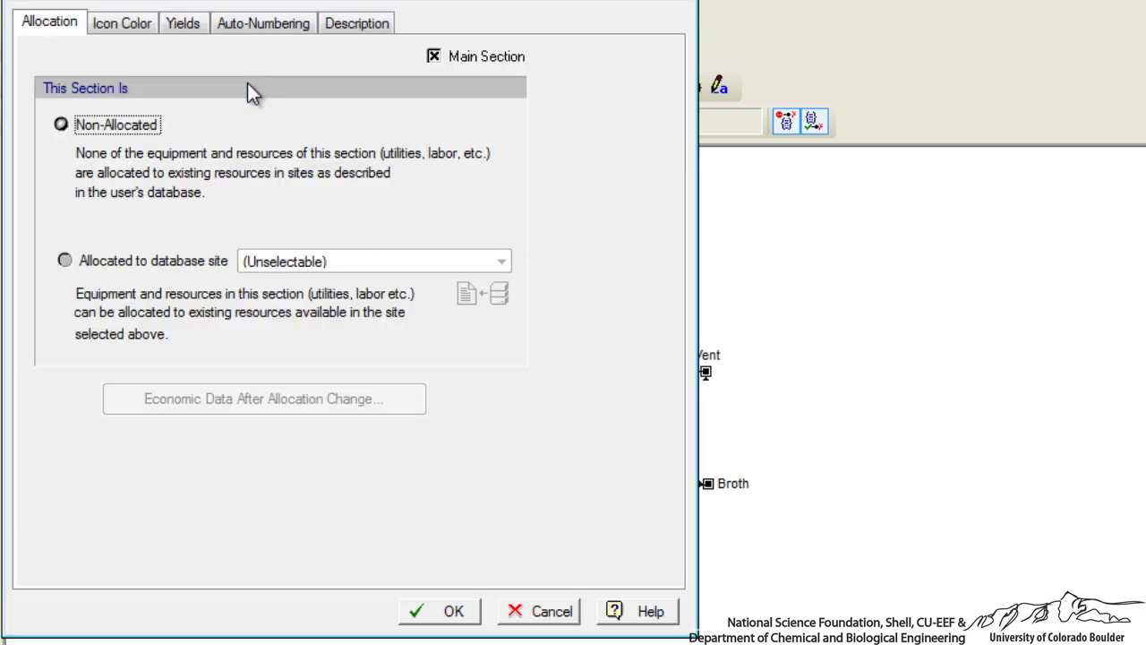
{"action": "left_click", "coordinate": [139, 27]}
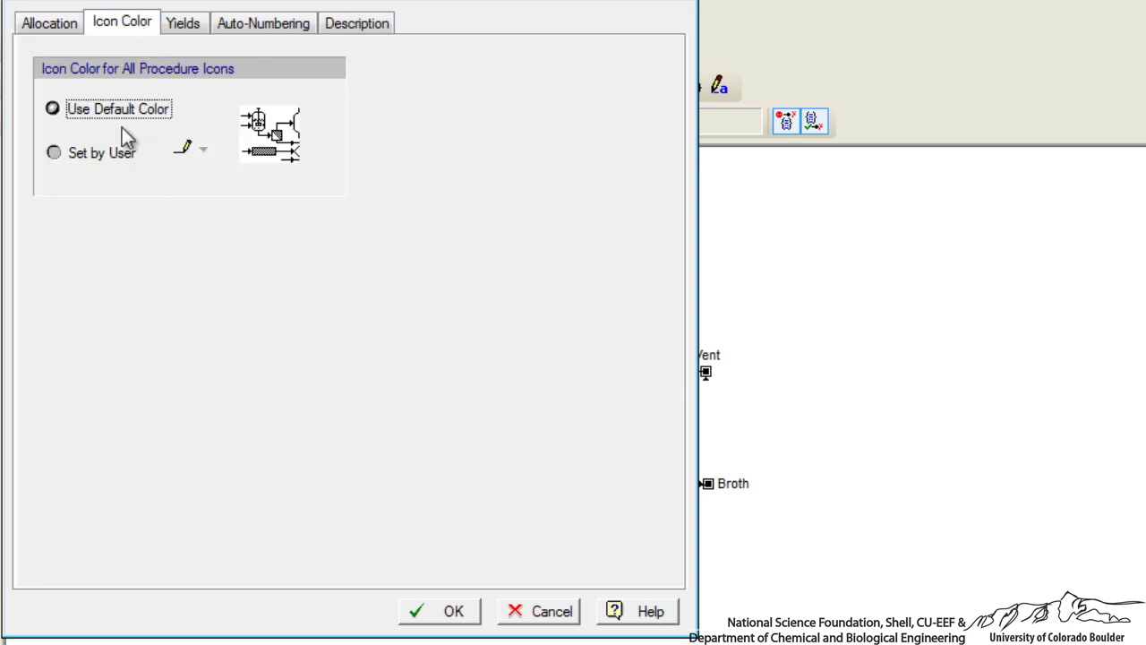
{"action": "left_click", "coordinate": [103, 154]}
{"action": "left_click", "coordinate": [190, 160]}
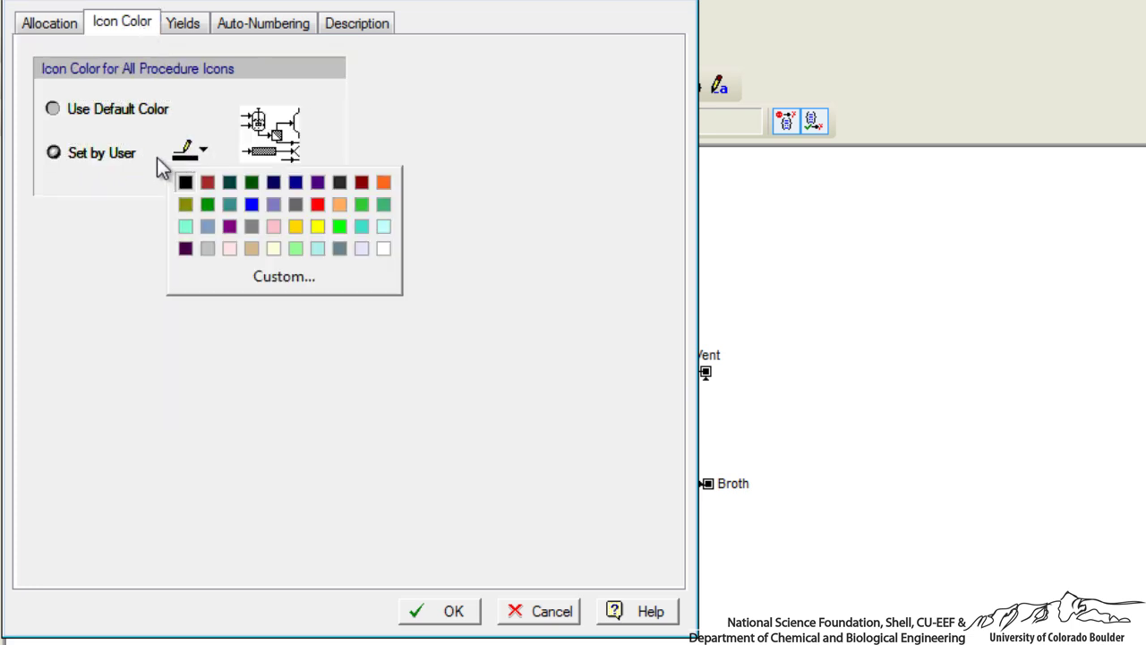
{"action": "left_click", "coordinate": [324, 203]}
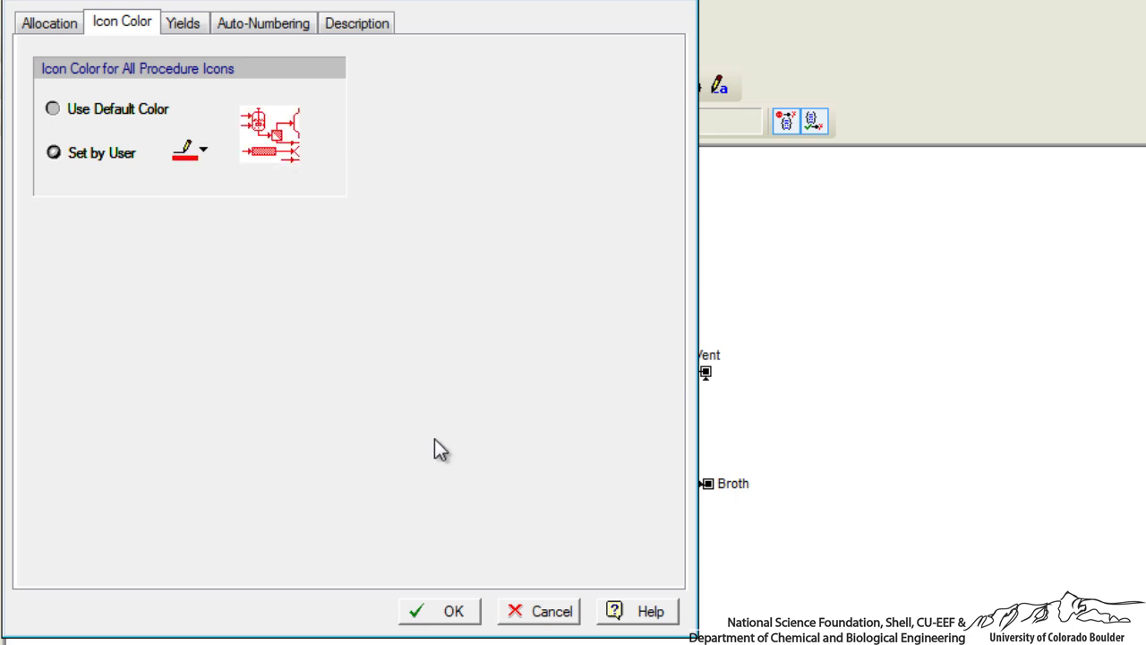
{"action": "left_click", "coordinate": [433, 612]}
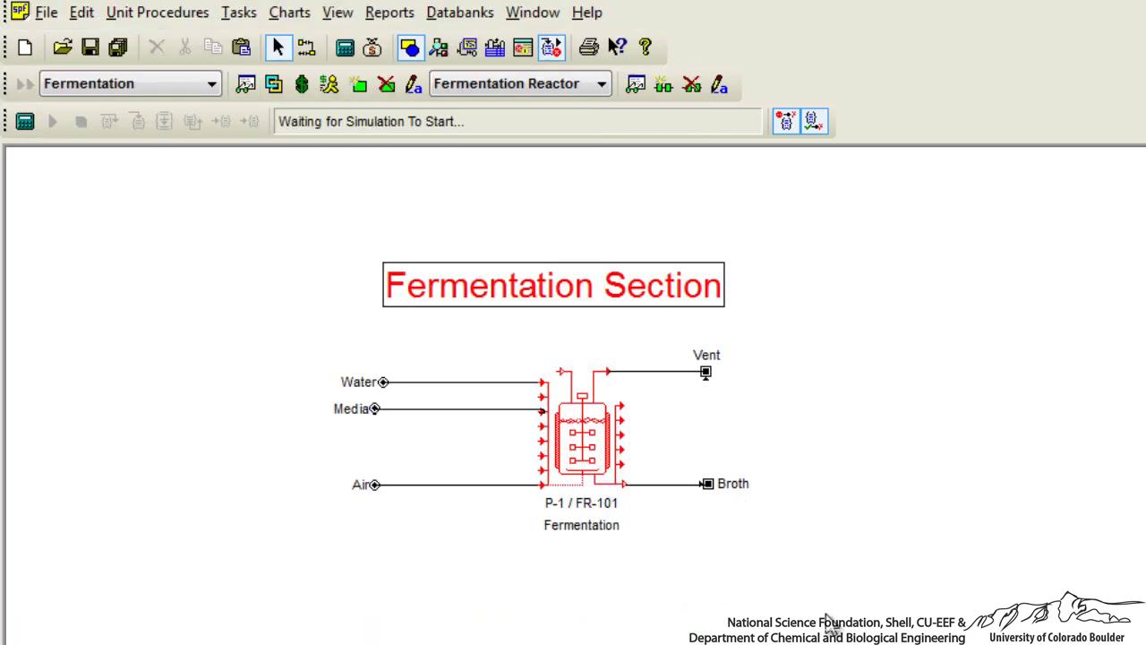